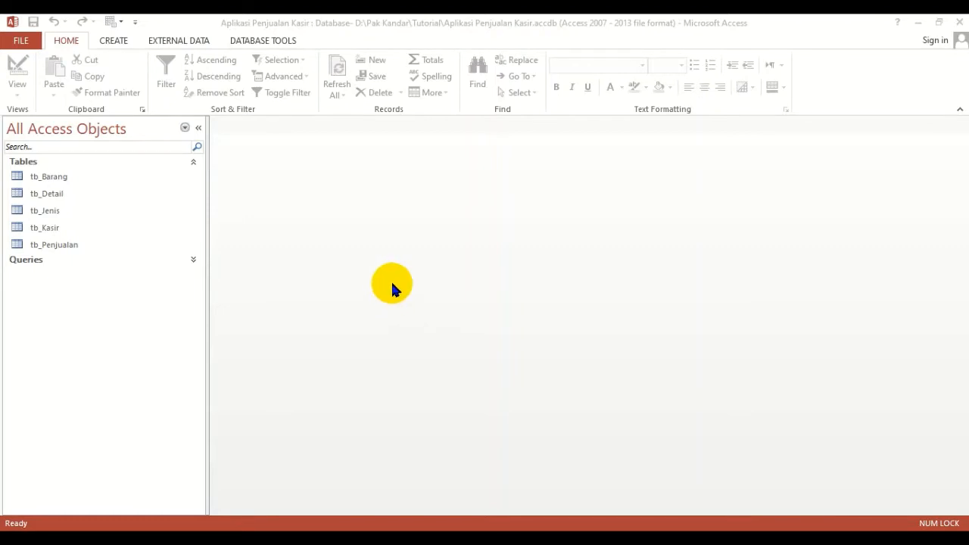
left_click(115, 41)
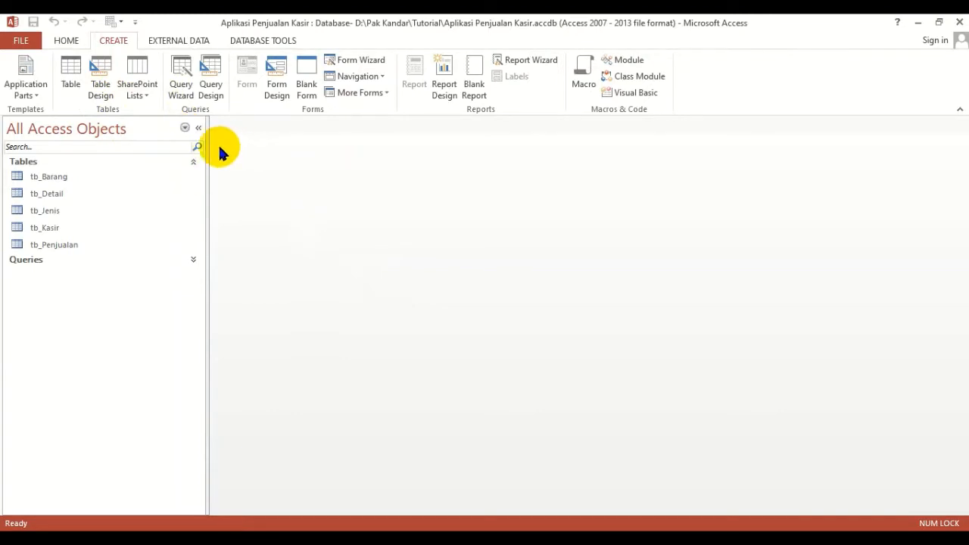
left_click(180, 85)
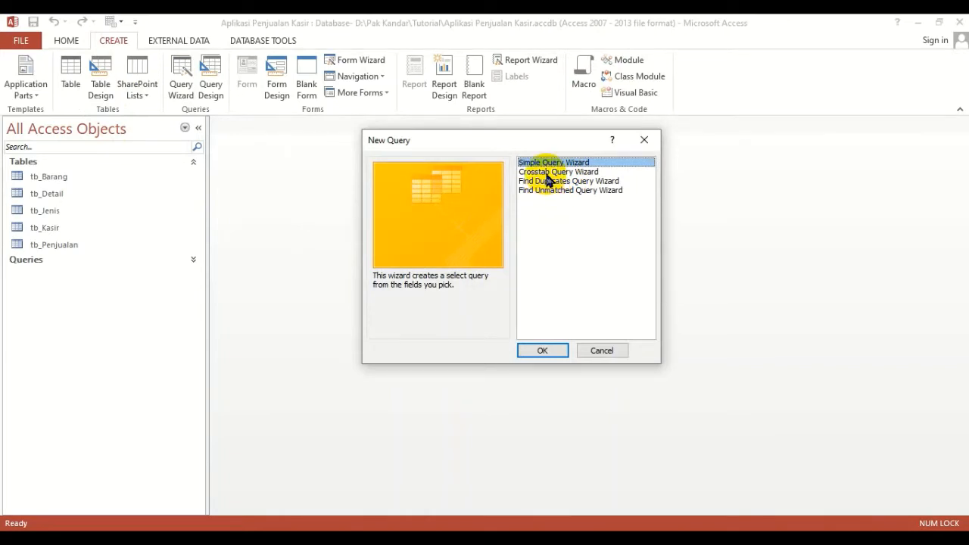
left_click(546, 174)
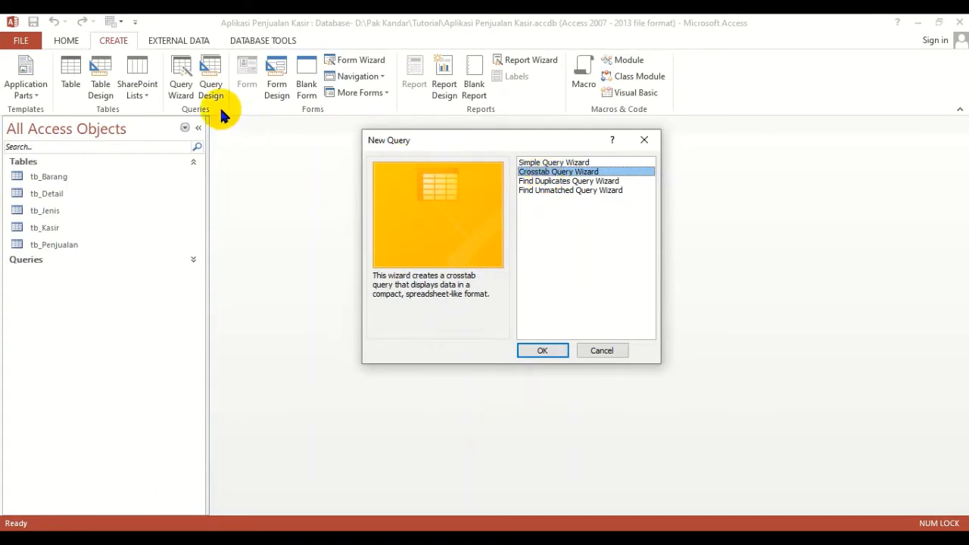
left_click(596, 349)
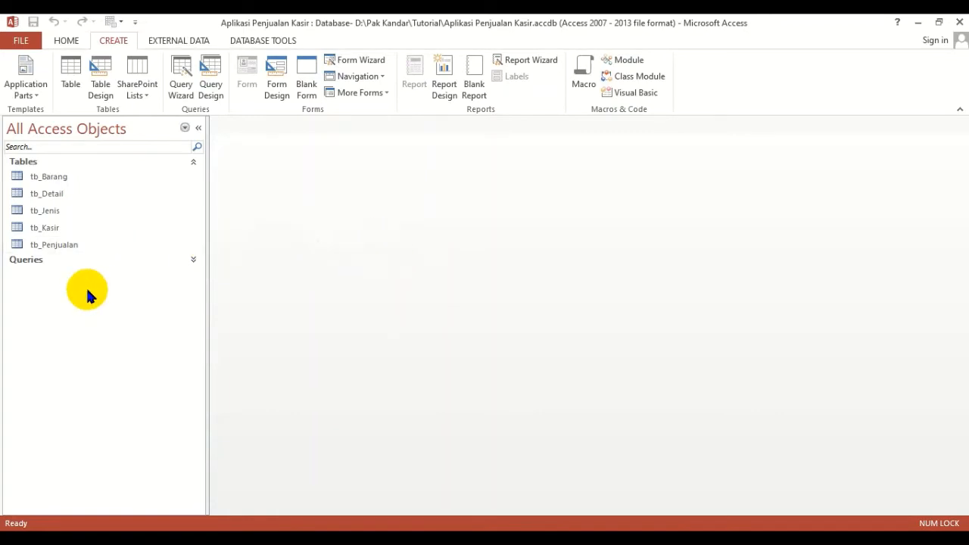
Open the tb_Kasir table to examine its fields and records, and close it again
left_click(45, 232)
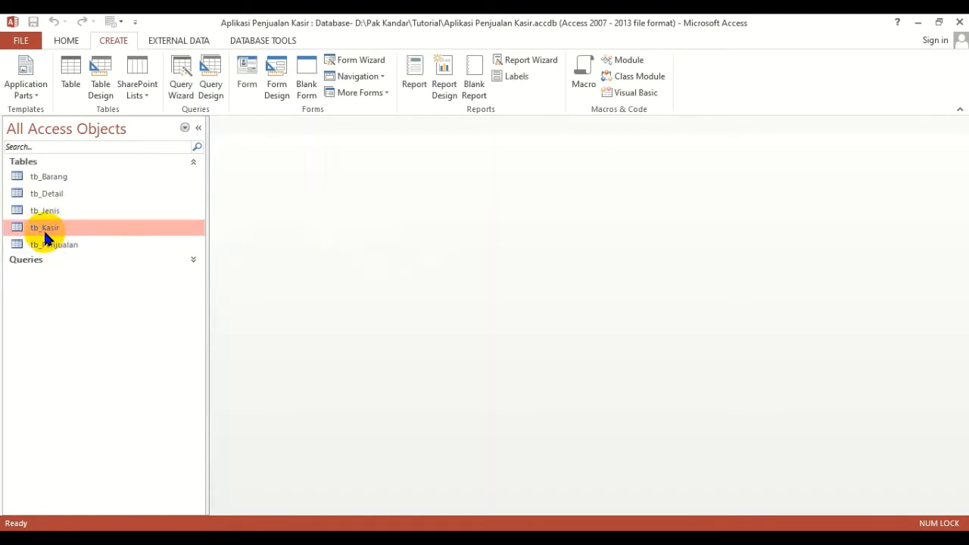
double_click(50, 235)
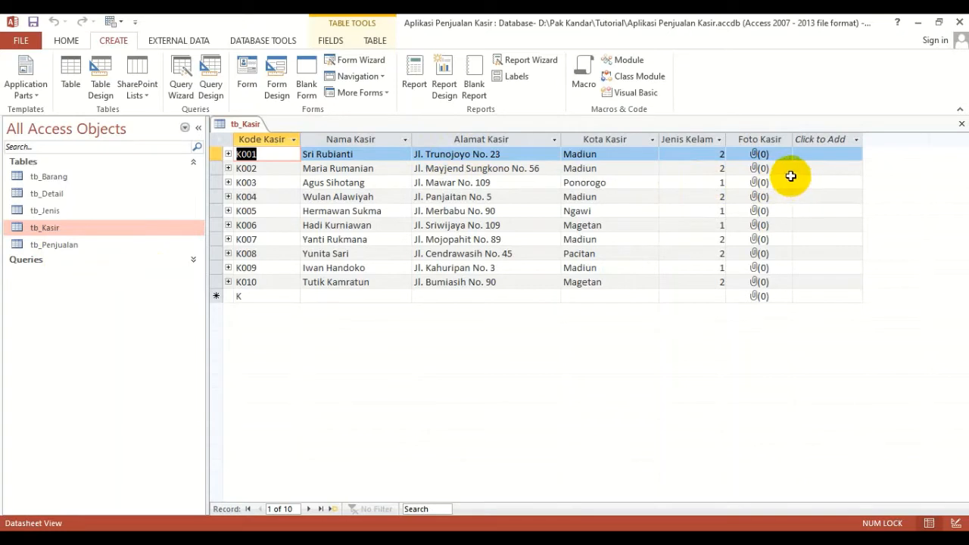
left_click(960, 123)
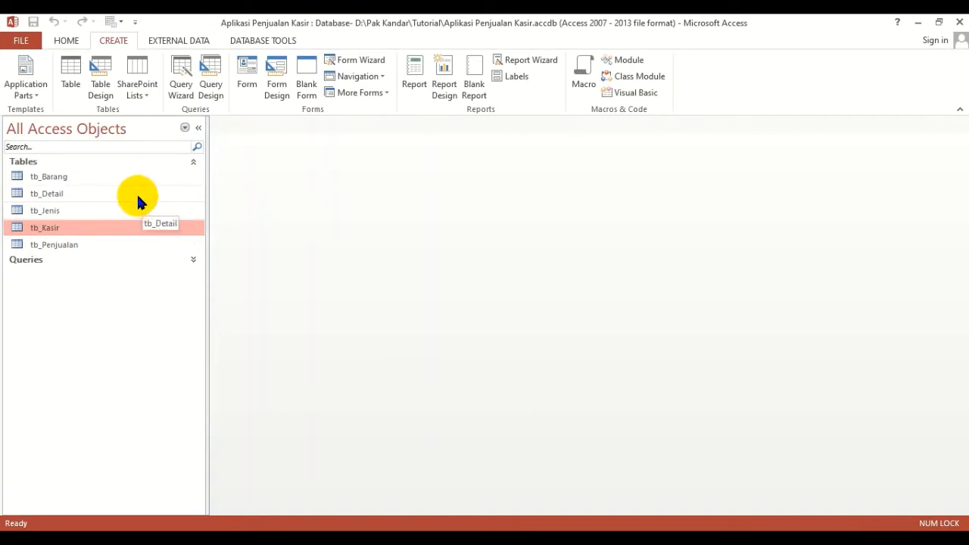
Create a new query in design view and add the tb_Kasir table as its source
left_click(212, 84)
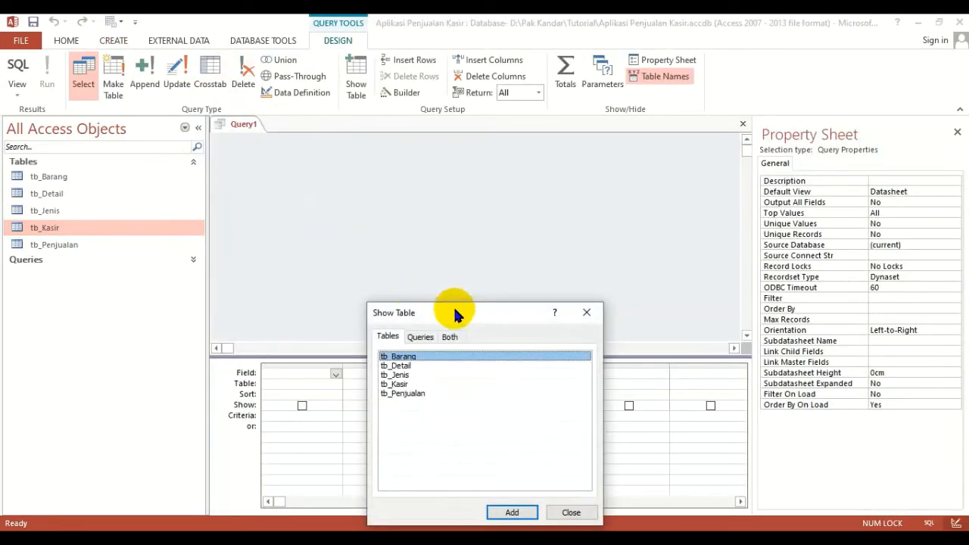
left_click_drag(453, 310, 452, 181)
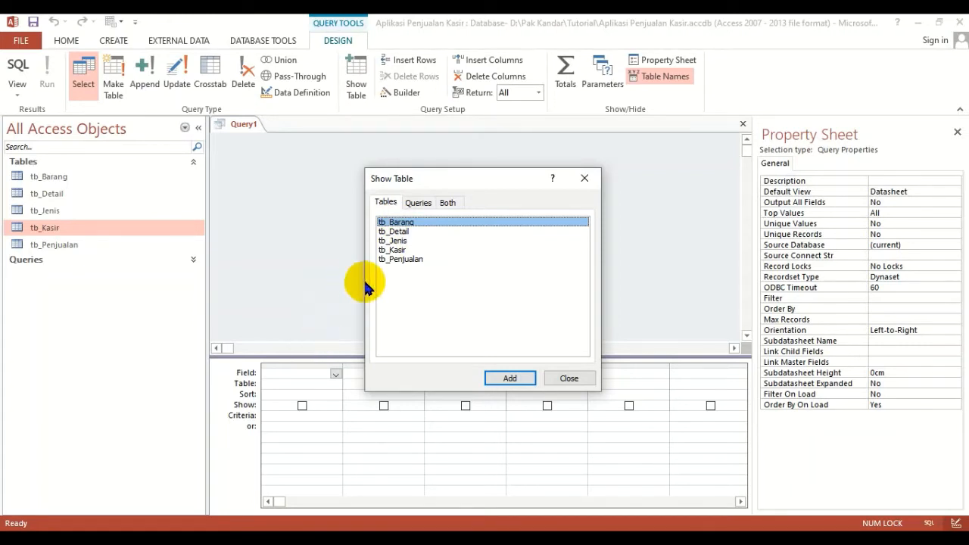
left_click(401, 260)
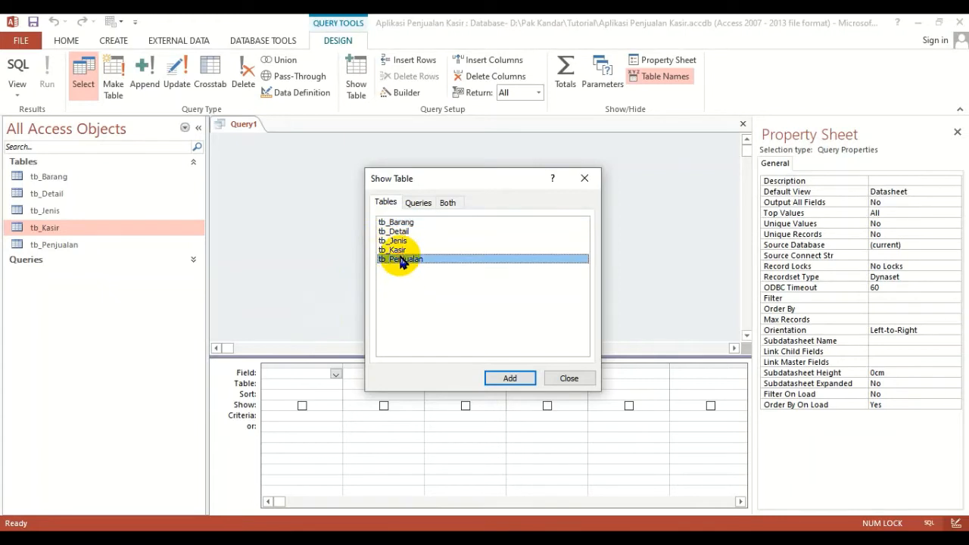
left_click(418, 203)
left_click(386, 202)
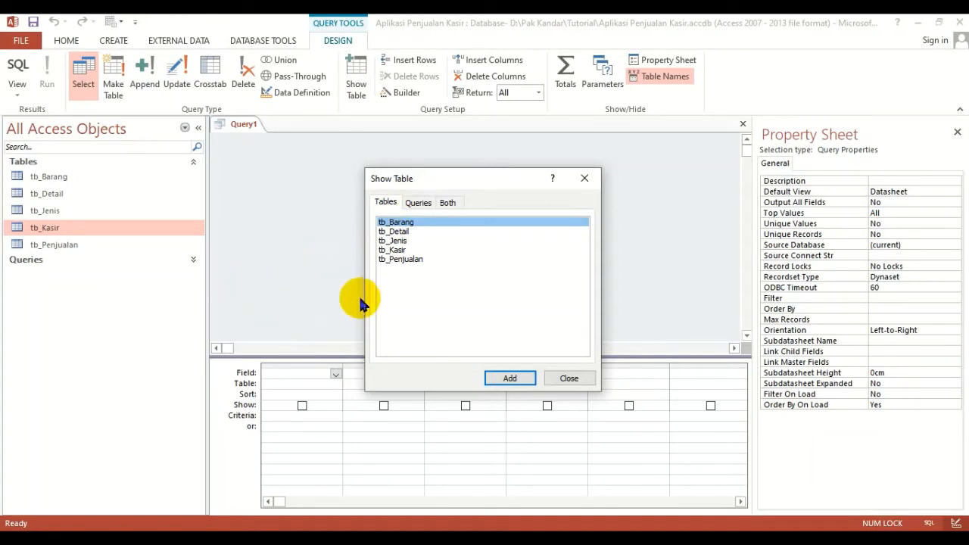
left_click(395, 250)
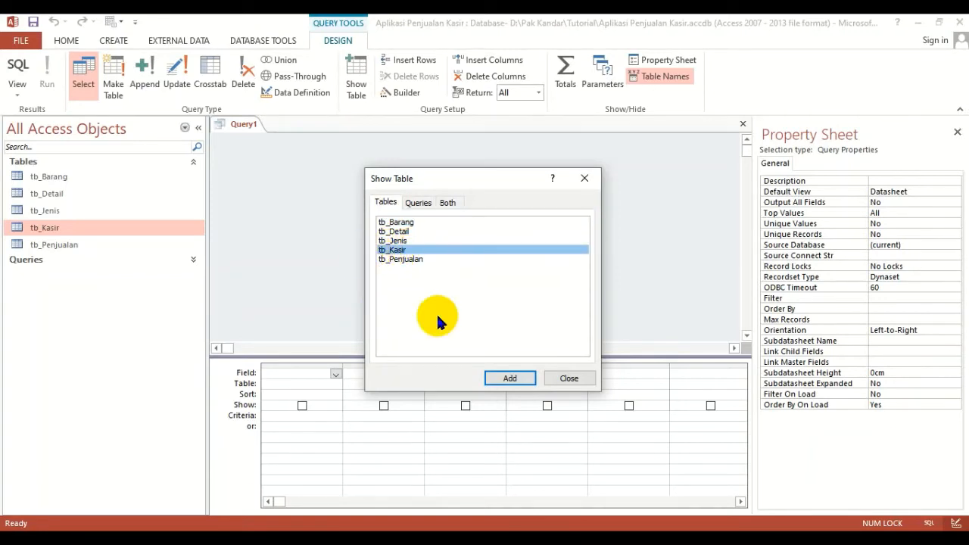
left_click(508, 378)
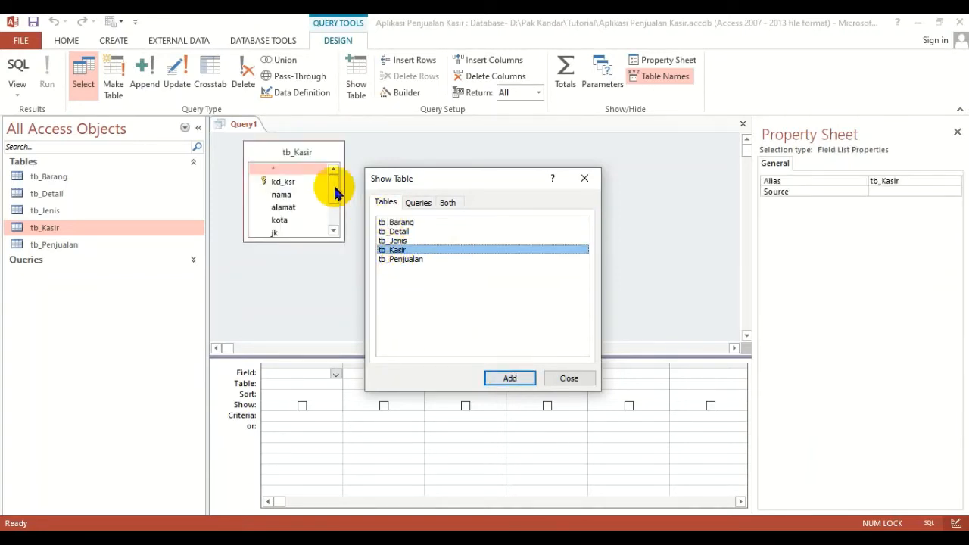
left_click(567, 378)
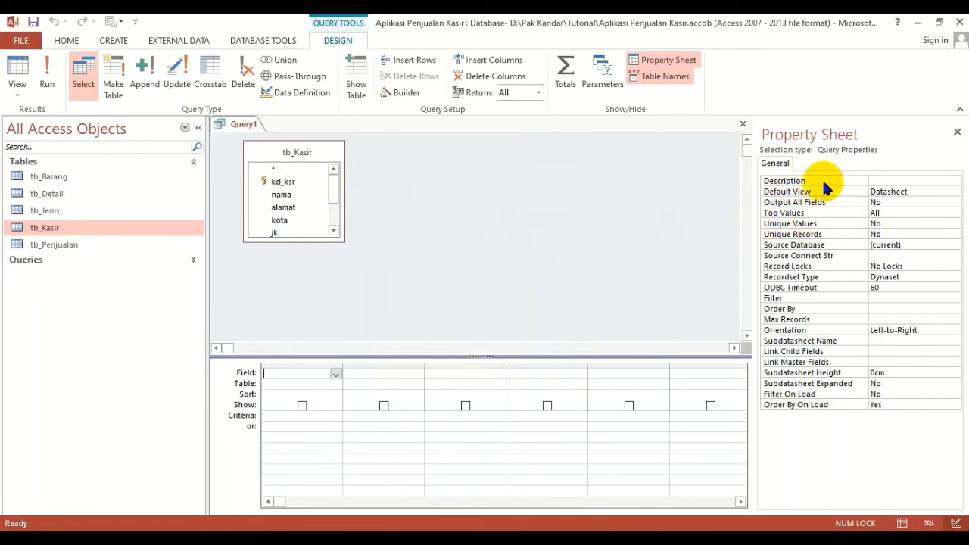
Hide the query's Property Sheet
left_click(667, 67)
left_click(667, 67)
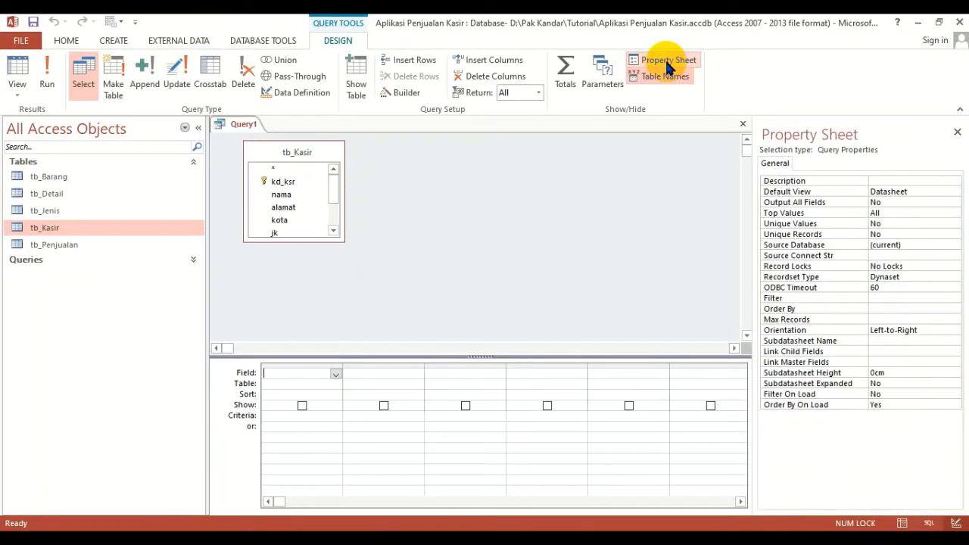
left_click(666, 66)
left_click(666, 66)
left_click(666, 67)
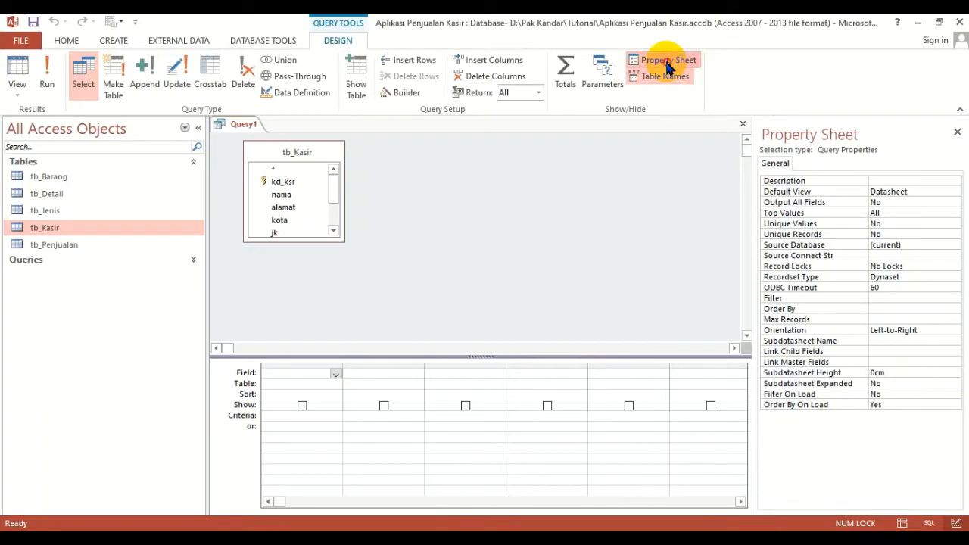
left_click(667, 67)
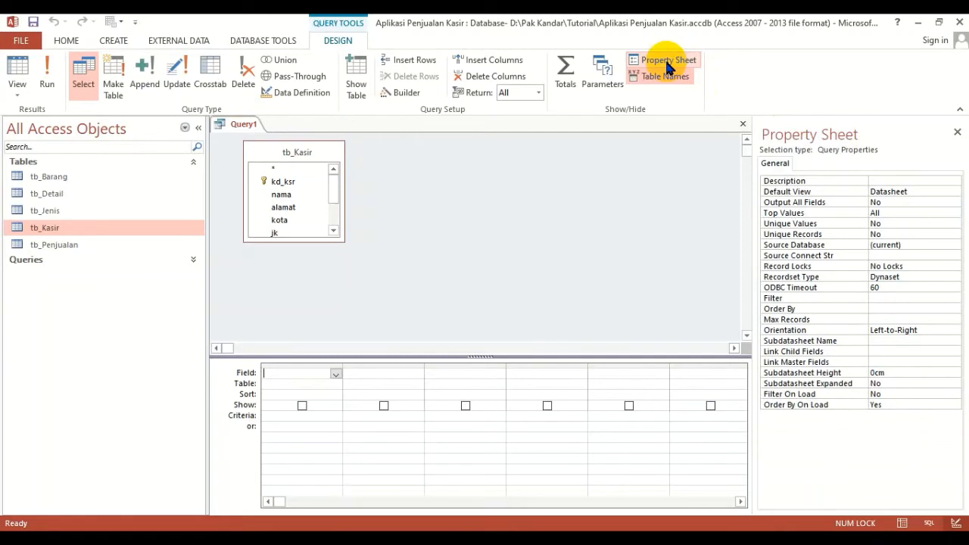
left_click(666, 67)
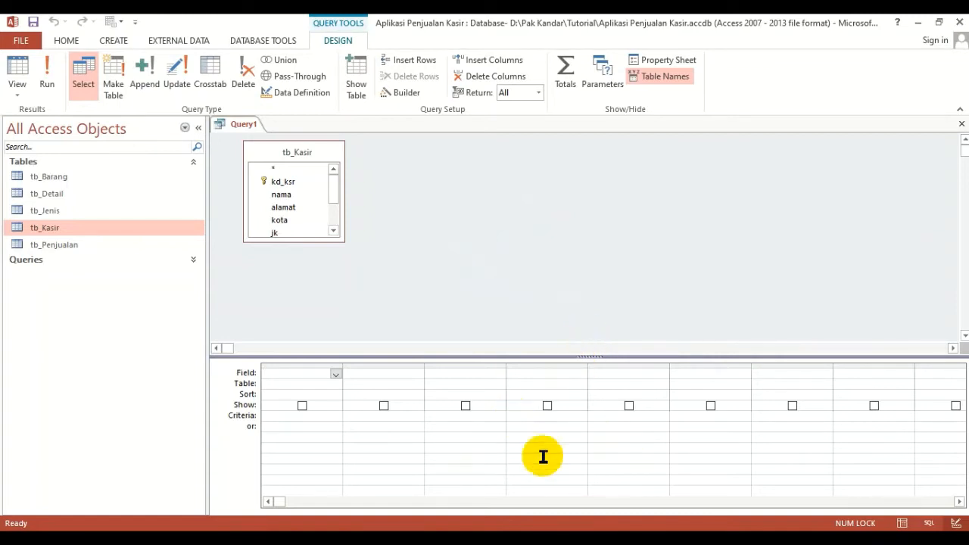
Raise the divider between the table area and the query design grid
left_click_drag(593, 358, 584, 283)
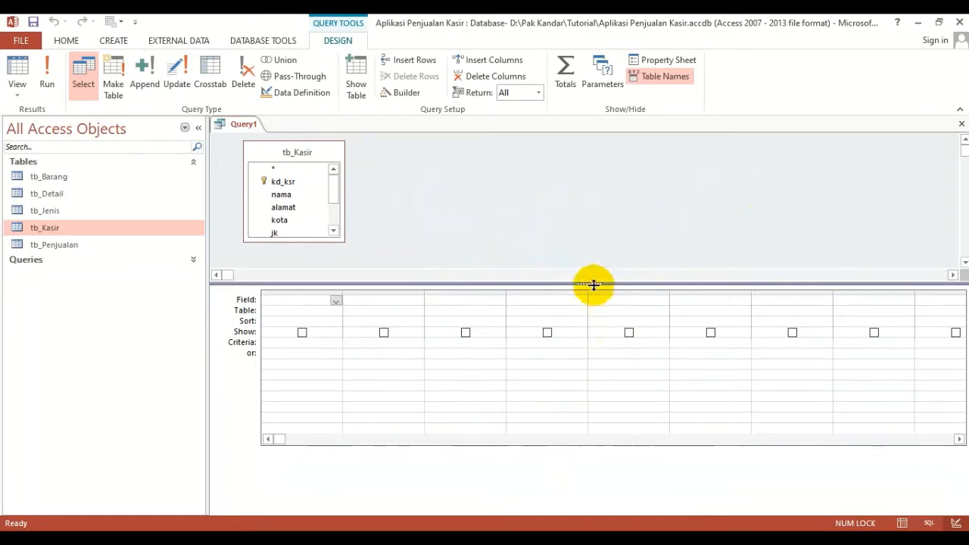
left_click_drag(592, 281, 599, 350)
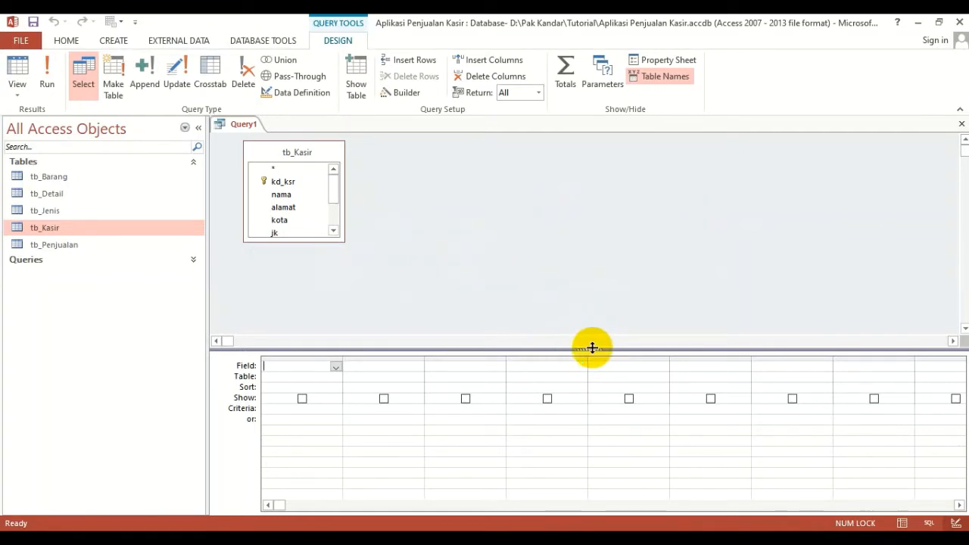
left_click_drag(591, 348, 591, 296)
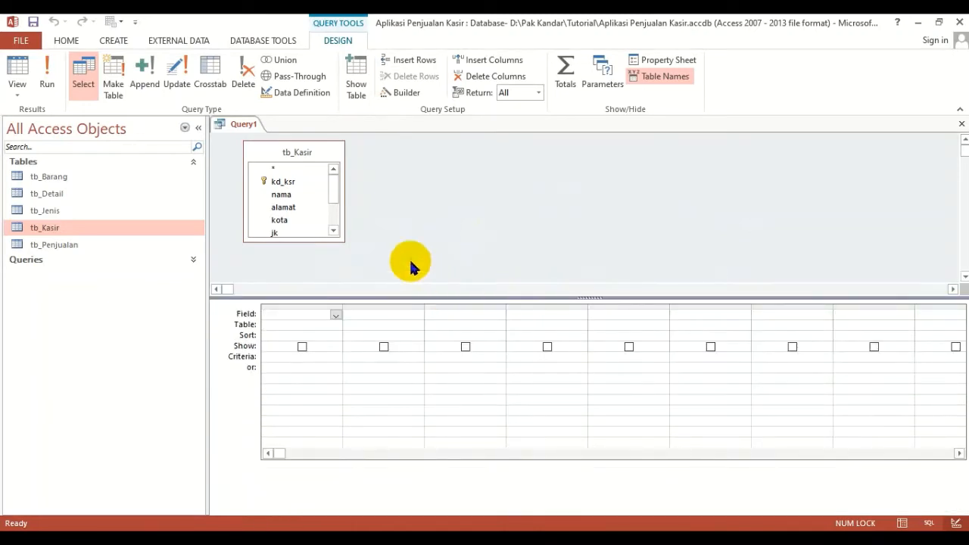
Add the kd_ksr, nama, alamat, kota and jk fields from tb_Kasir to the query design grid
left_click(333, 231)
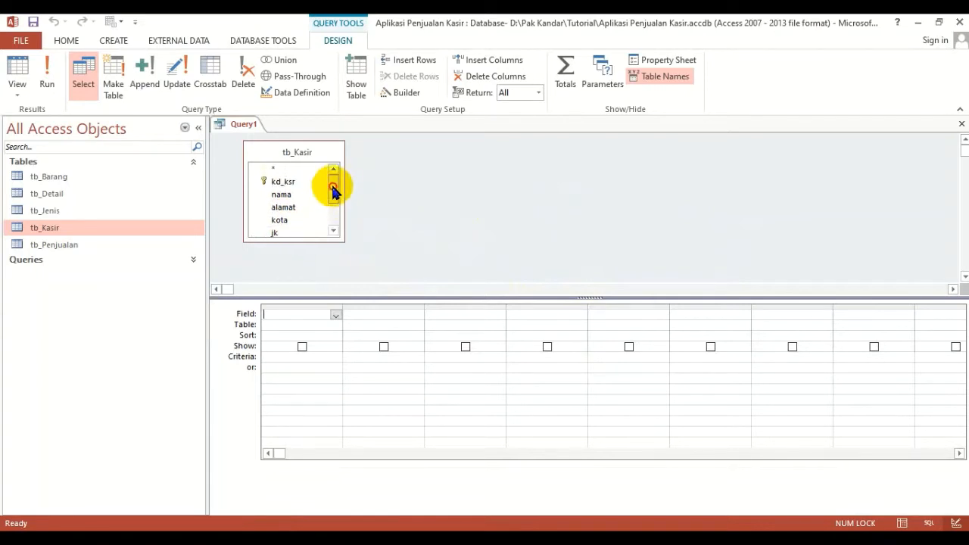
scroll(331, 189, "up", 1)
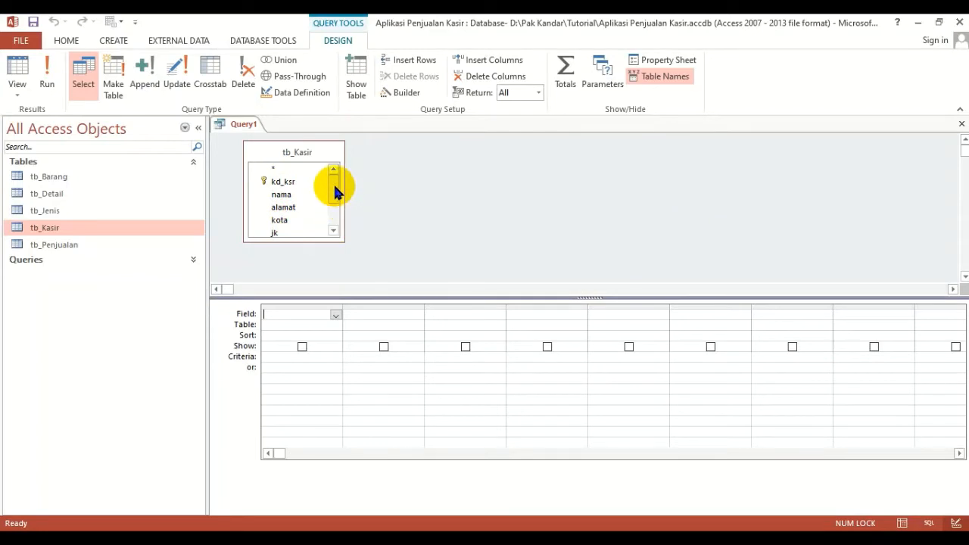
double_click(285, 184)
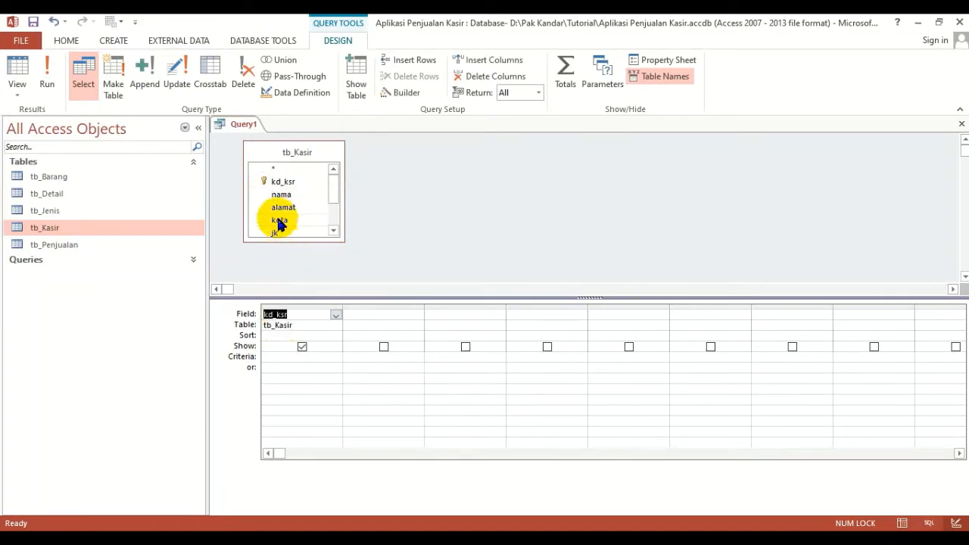
left_click(283, 196)
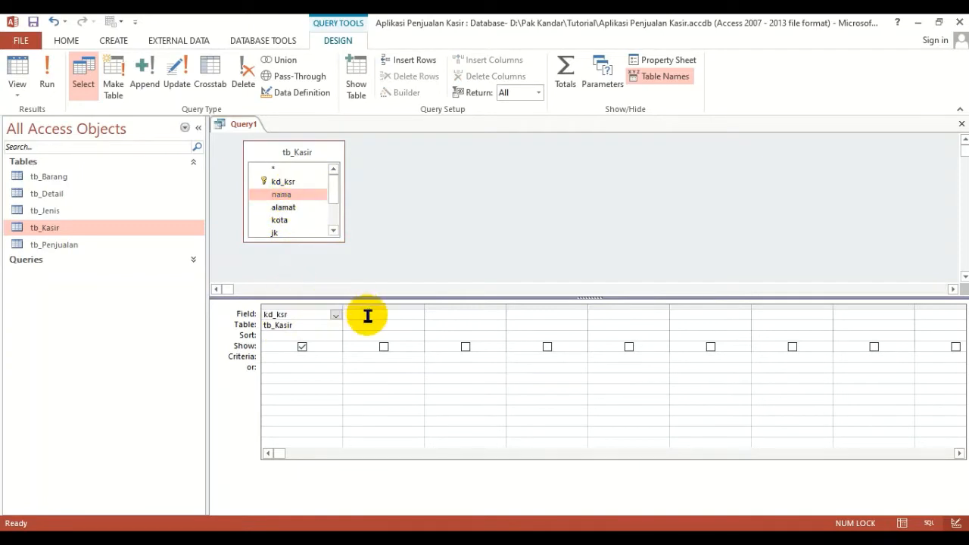
double_click(291, 194)
double_click(285, 208)
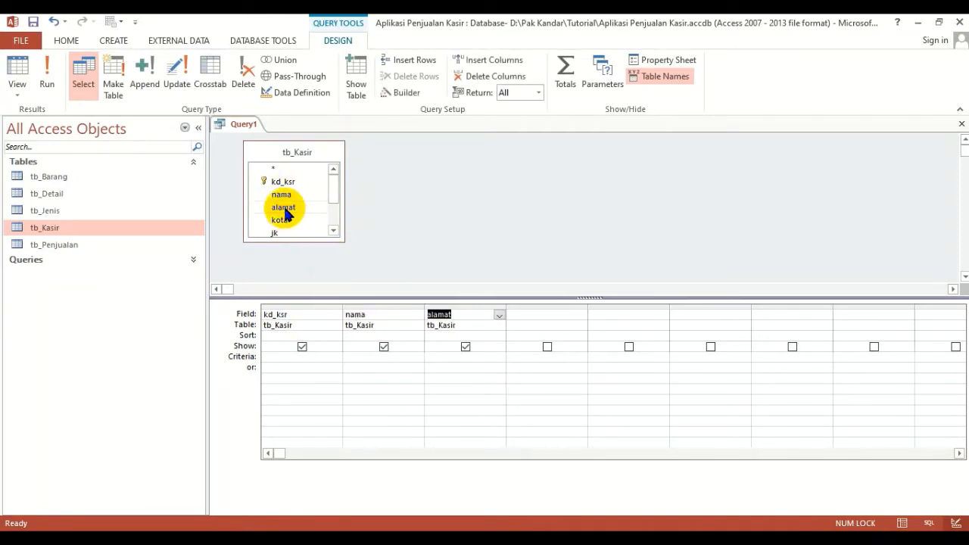
left_click(333, 230)
left_click(334, 230)
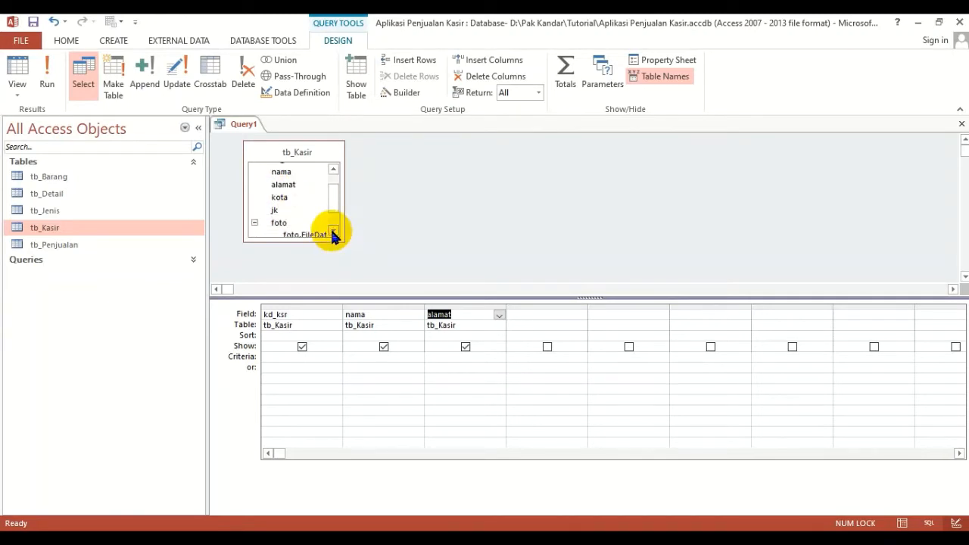
double_click(288, 198)
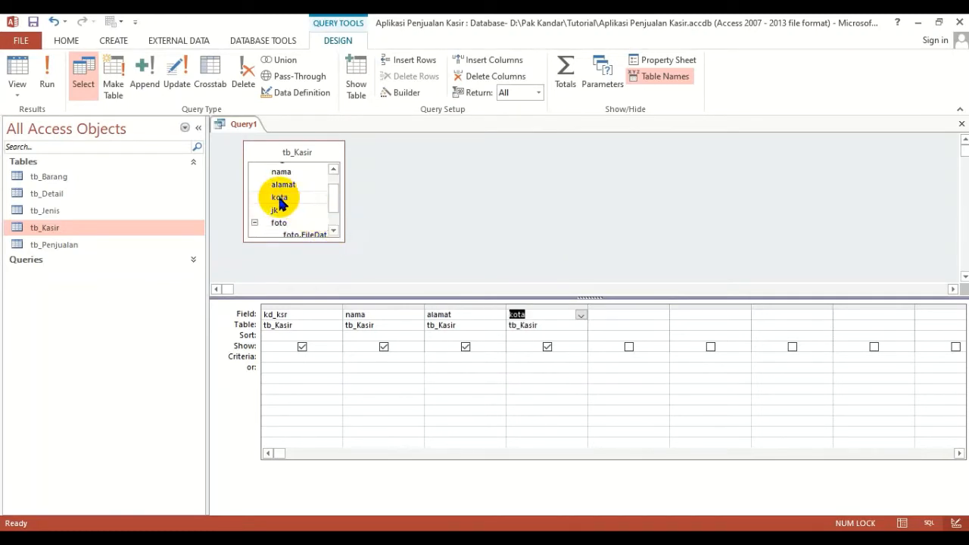
left_click(279, 211)
double_click(278, 212)
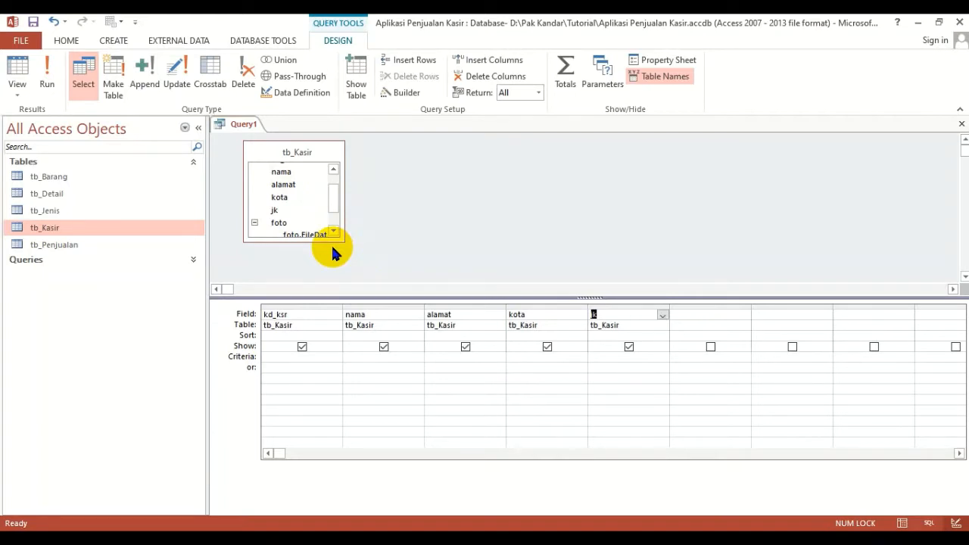
Delete all field columns, from kd_ksr through jk, from the query design grid
left_click(298, 282)
left_click(375, 304)
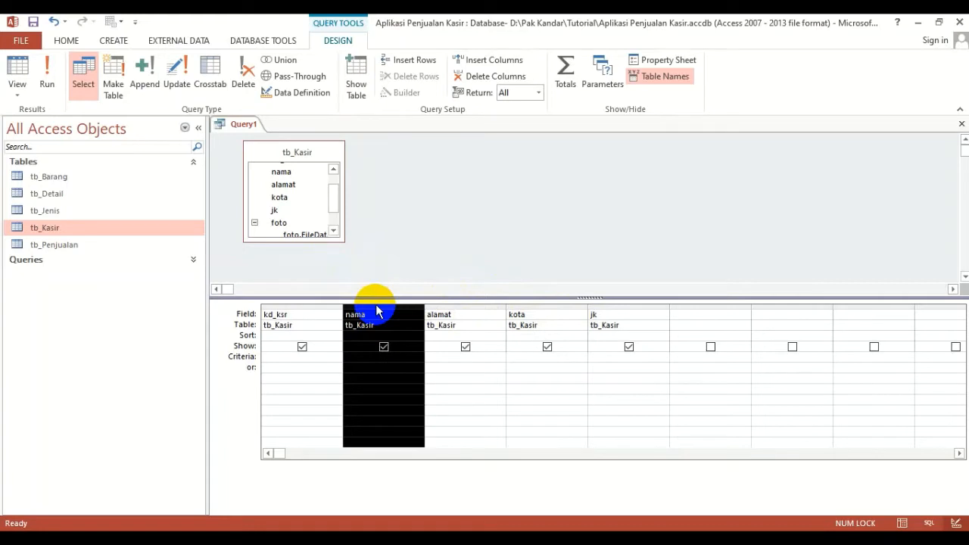
left_click(393, 281)
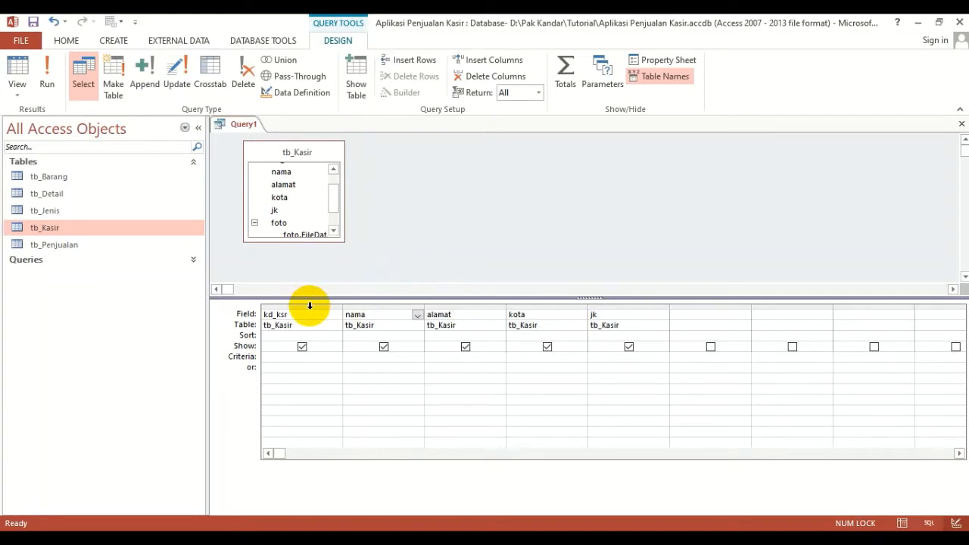
left_click_drag(310, 306, 600, 310)
key("Delete")
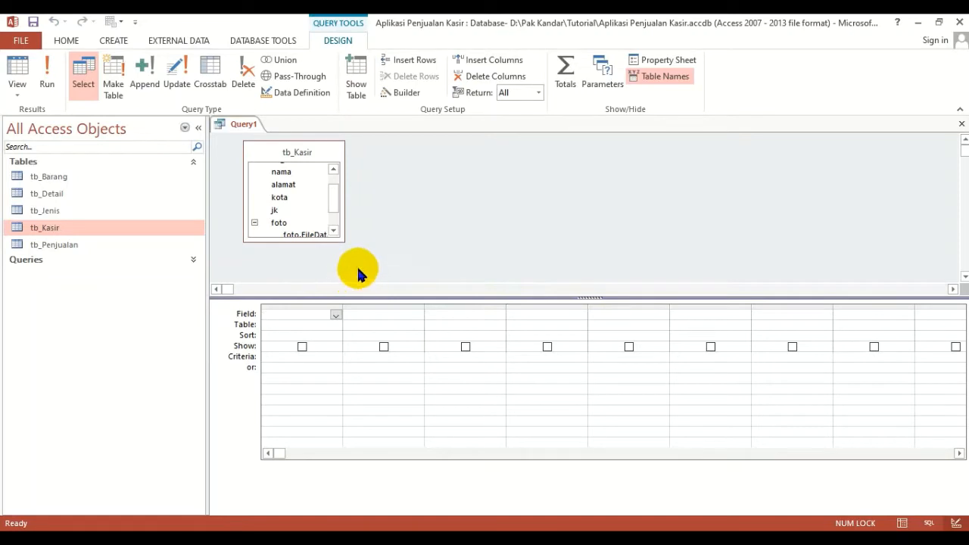
Make the tb_Kasir field list taller, with the kd_ksr field selected in it
left_click(387, 254)
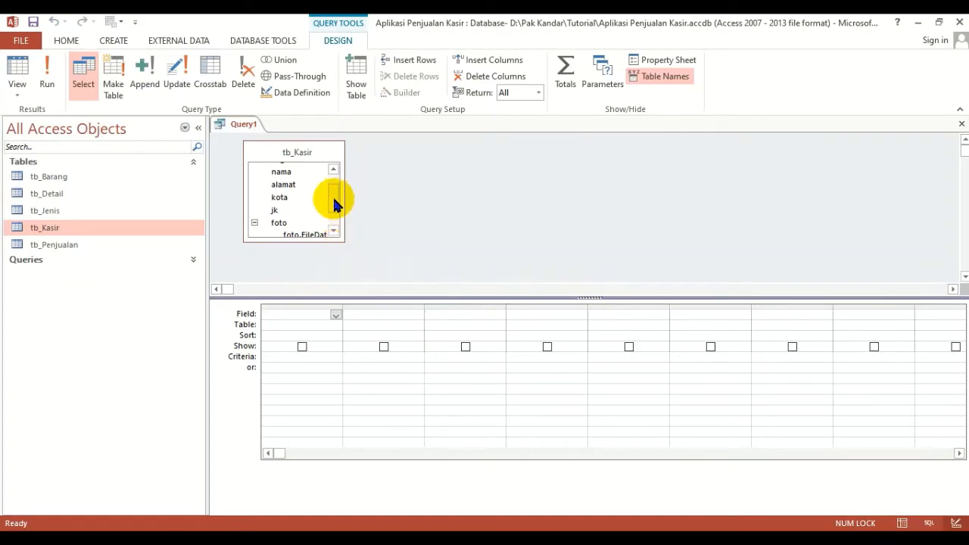
left_click_drag(338, 201, 335, 190)
left_click(284, 183)
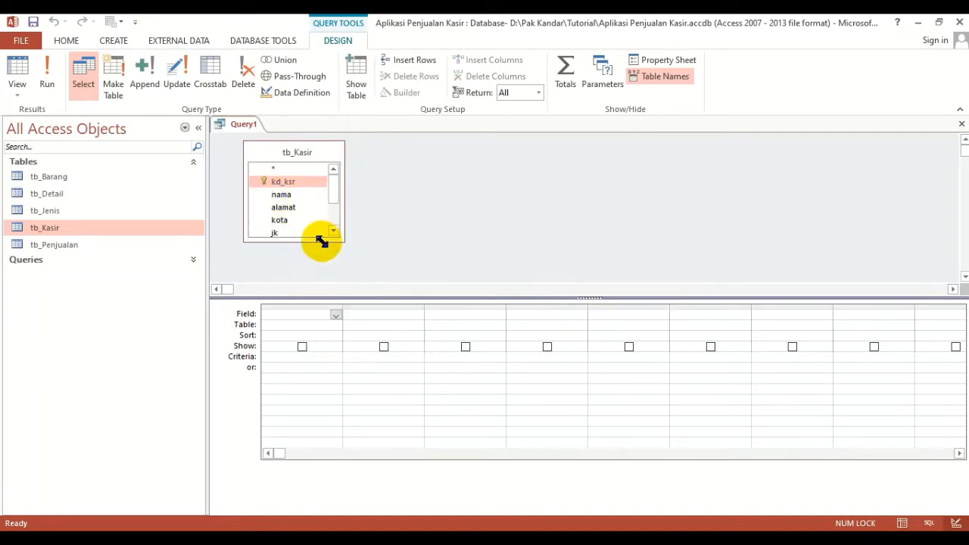
left_click_drag(310, 241, 313, 269)
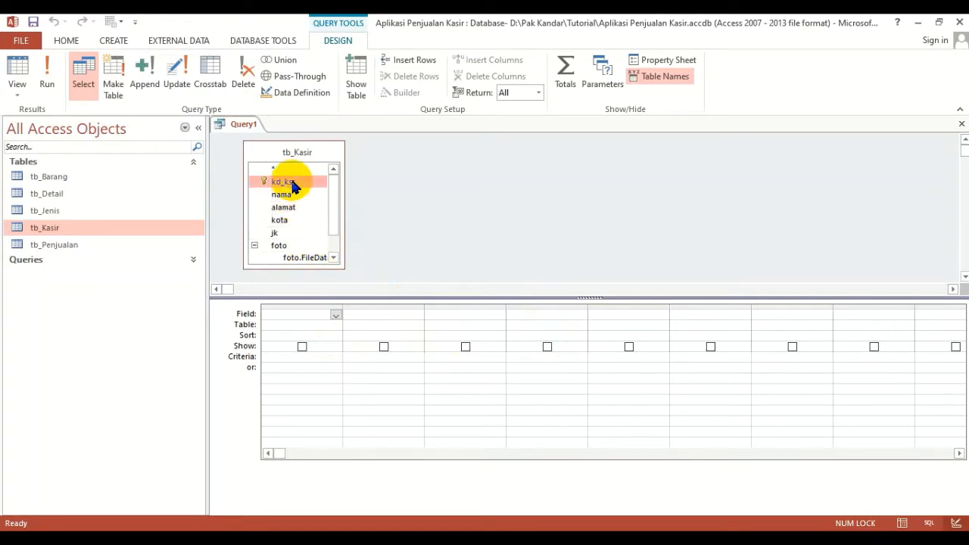
Add the kd_ksr, nama, alamat, kota and jk fields of tb_Kasir to the query design grid together as one multiple selection
left_click(266, 232, "shift")
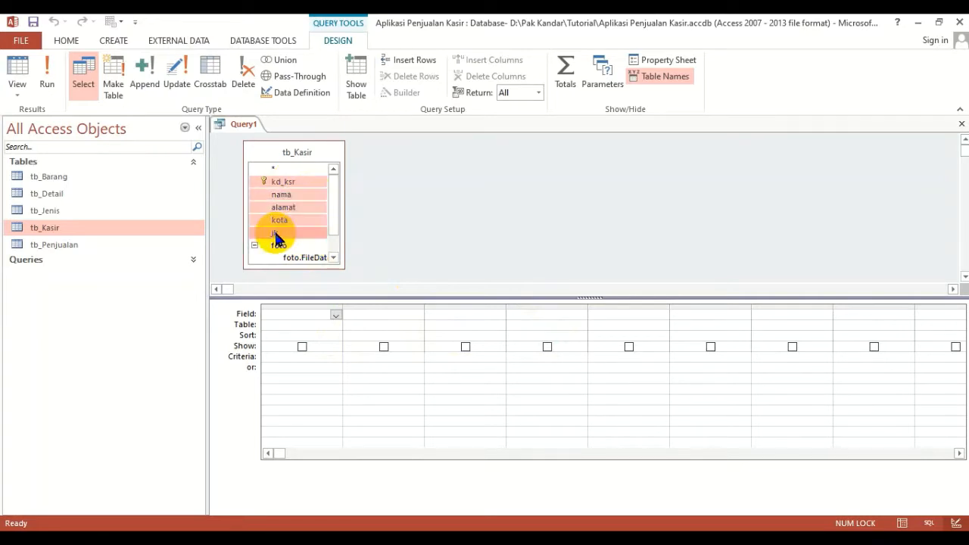
left_click(274, 186)
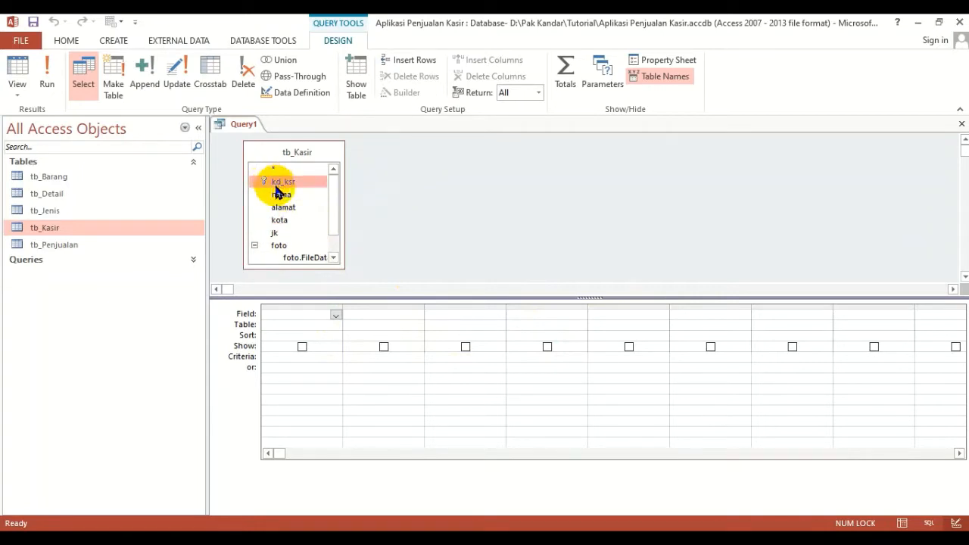
left_click(275, 234, "shift")
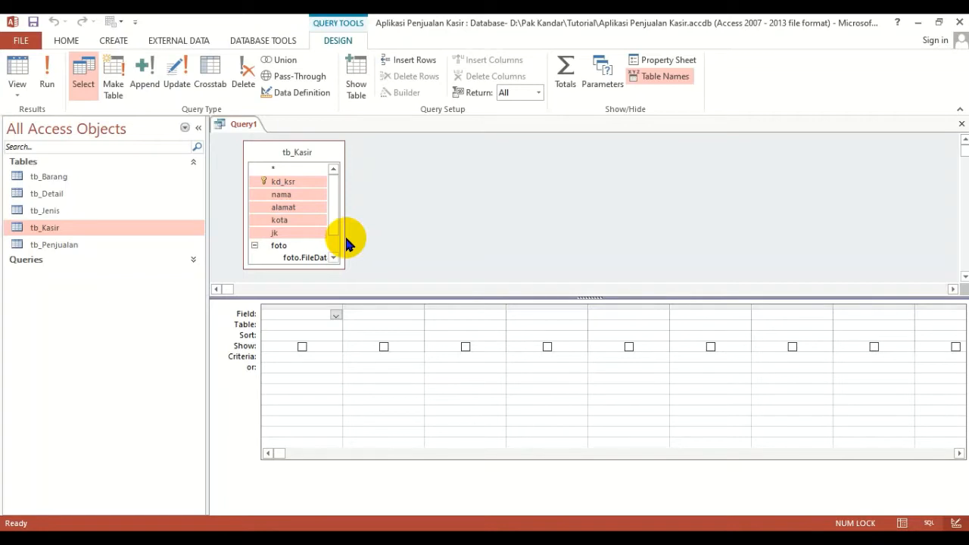
left_click(297, 233)
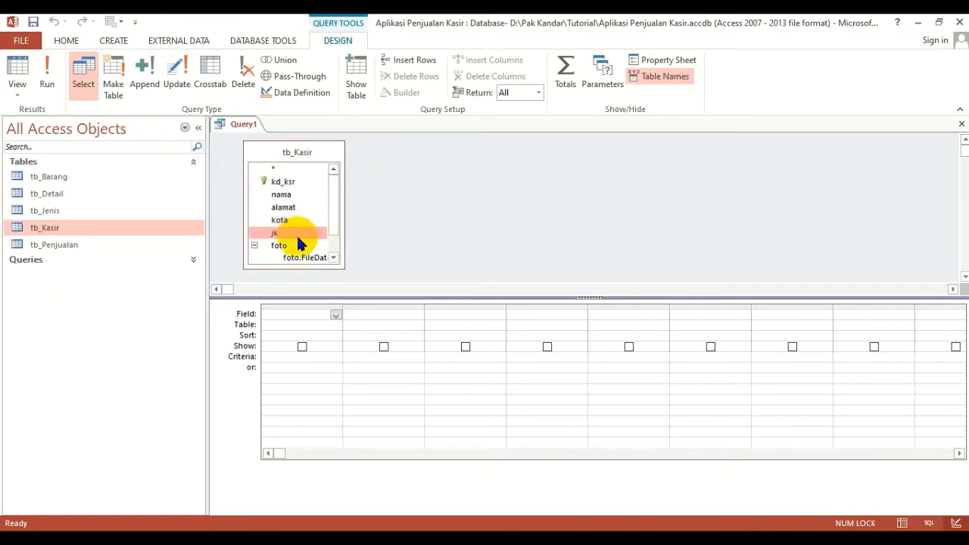
left_click(288, 184)
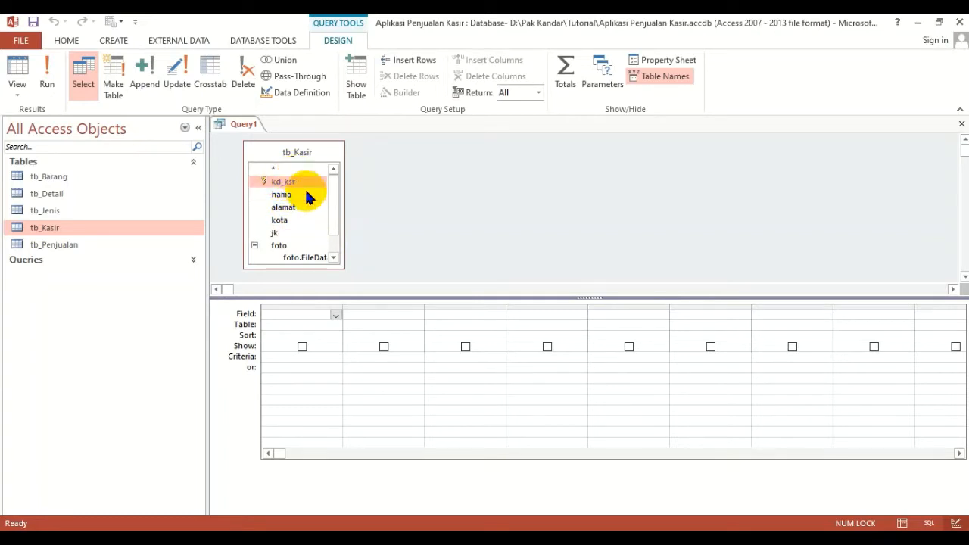
left_click(274, 234, "shift")
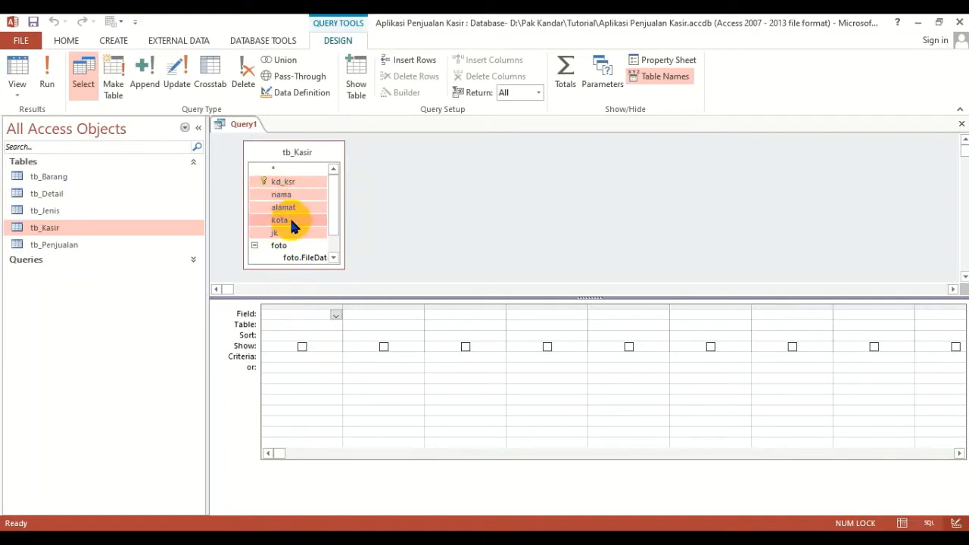
left_click_drag(288, 191, 289, 205)
left_click_drag(295, 312, 298, 318)
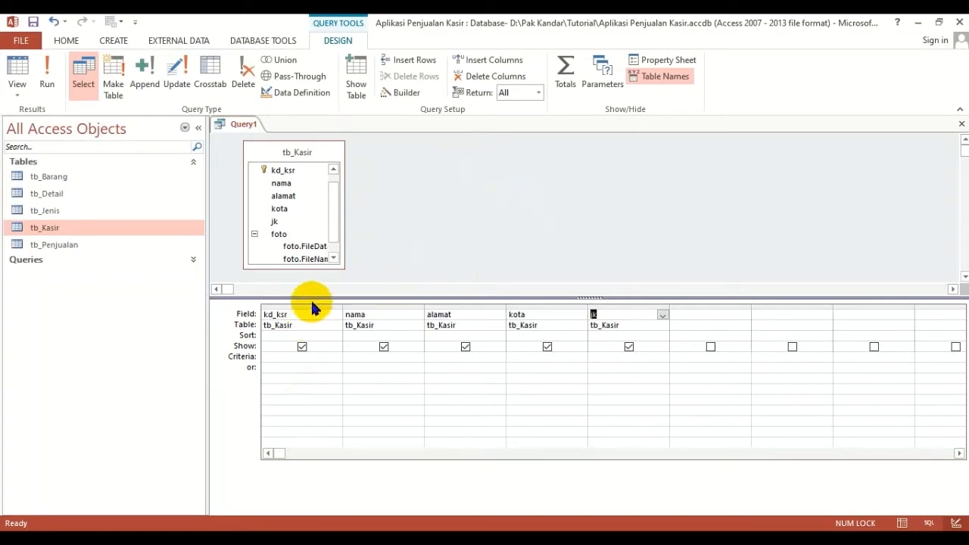
Delete the kd_ksr, nama, alamat, kota and jk columns from the query design grid
left_click(383, 274)
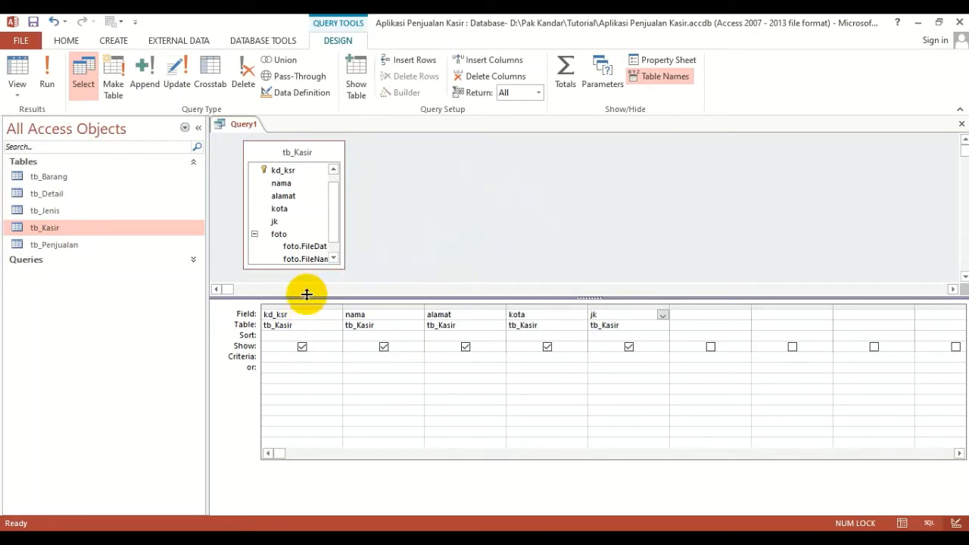
left_click_drag(305, 303, 609, 302)
key("Delete")
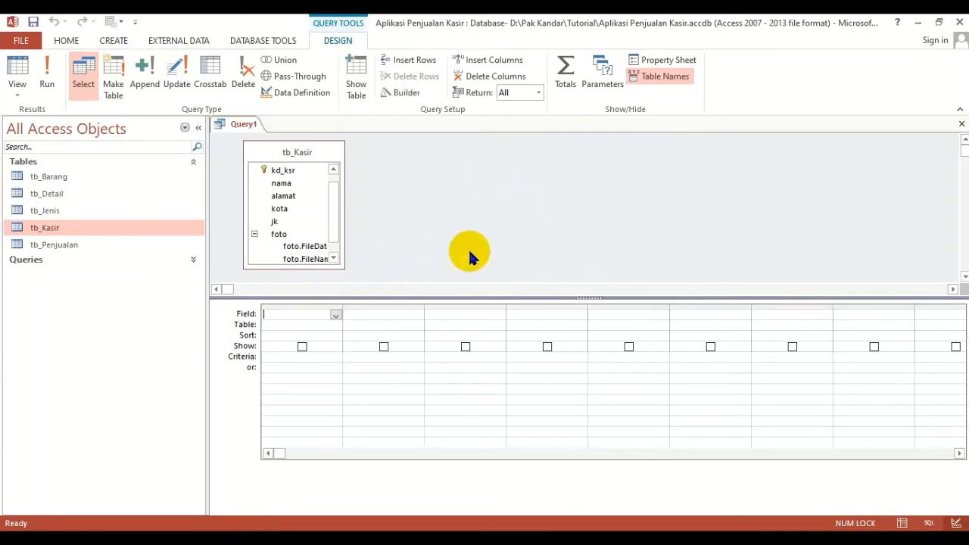
Add all fields of tb_Kasir to the query design grid using the asterisk (*) entry
left_click_drag(333, 210, 333, 182)
left_click(275, 168)
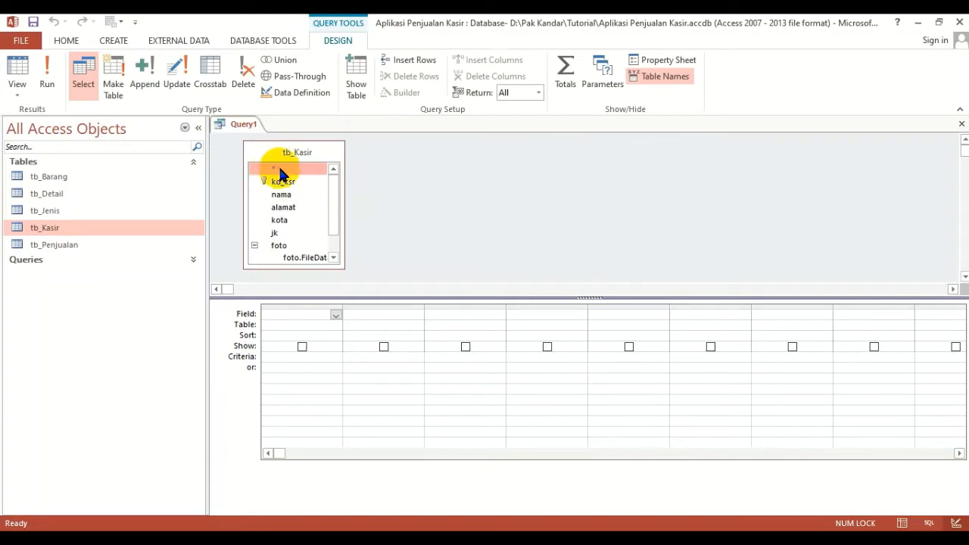
double_click(280, 174)
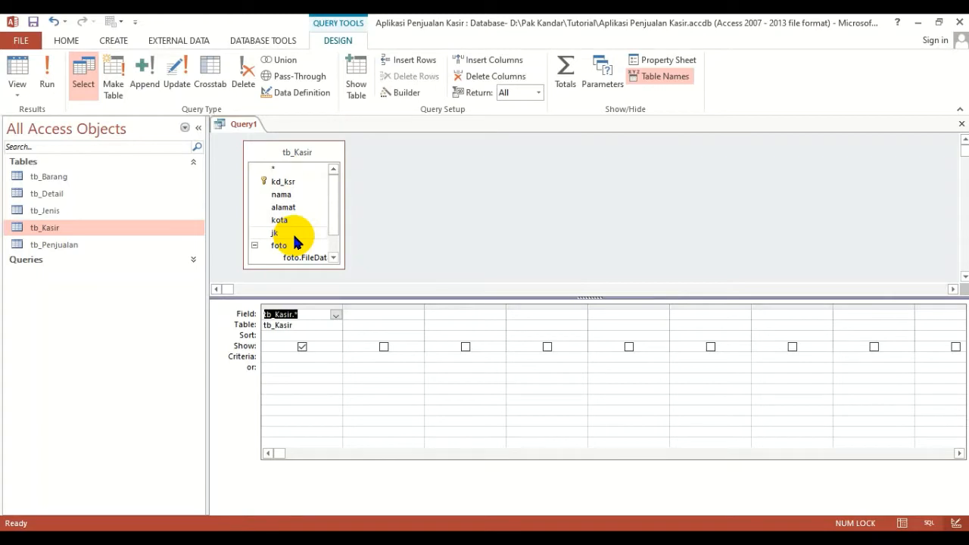
left_click(298, 154)
left_click(274, 168)
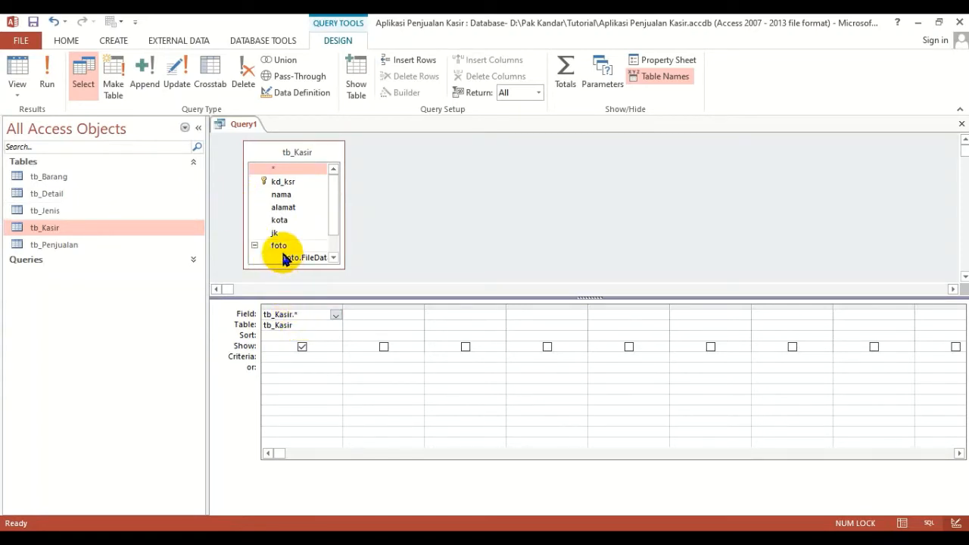
Show the query's records in Datasheet View, then return to Design View
left_click(17, 96)
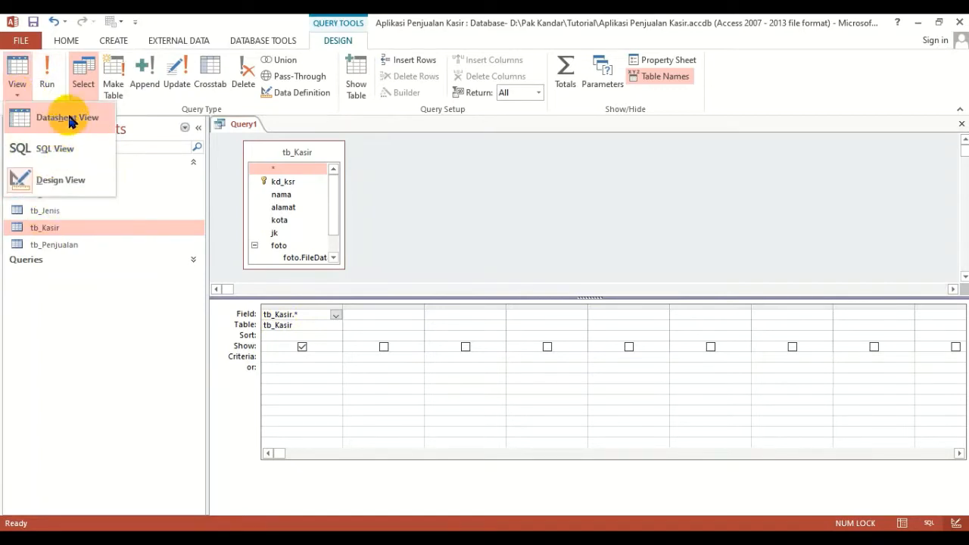
left_click(515, 216)
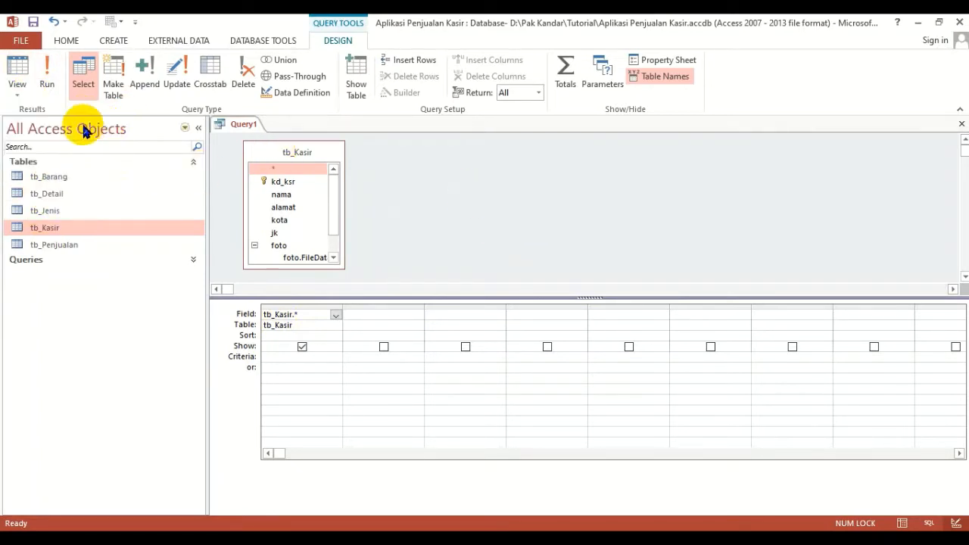
left_click(17, 95)
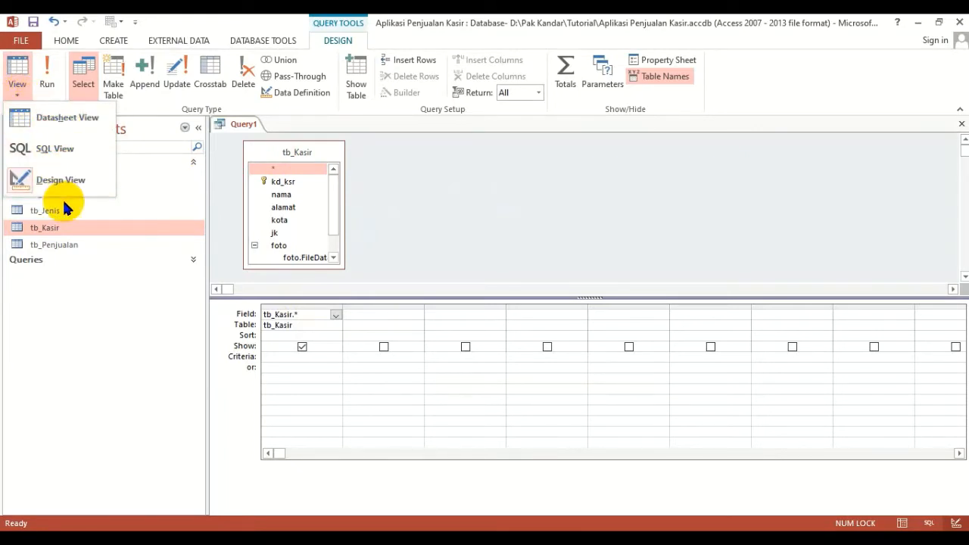
left_click(502, 195)
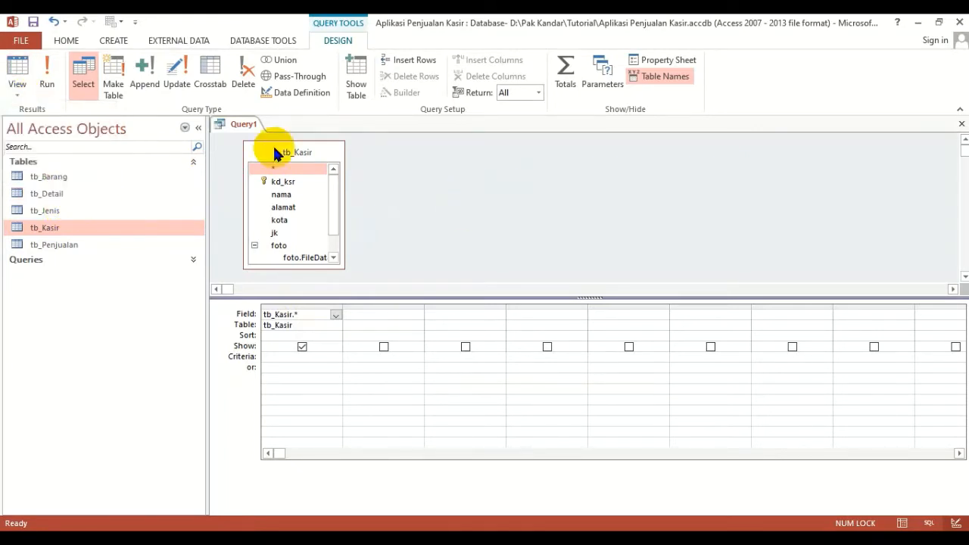
left_click(17, 95)
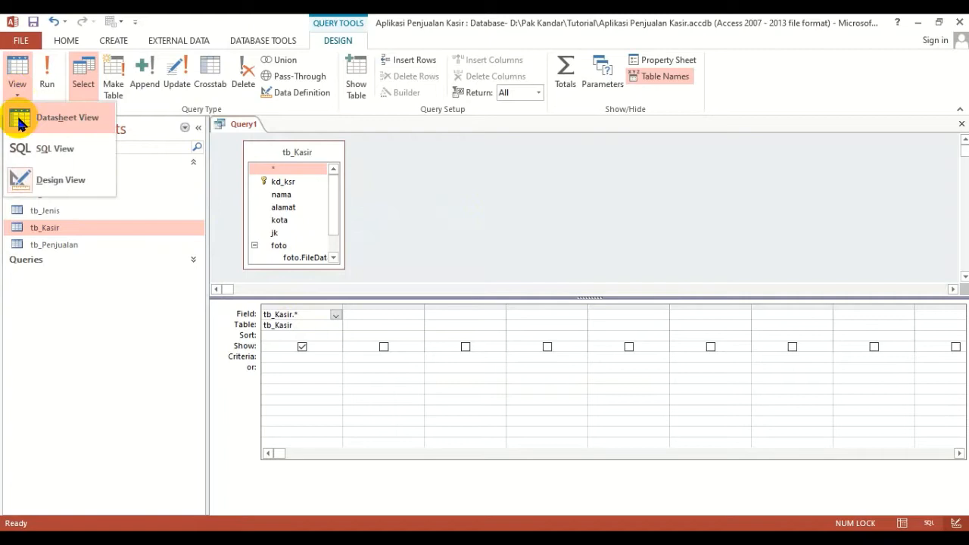
left_click(71, 127)
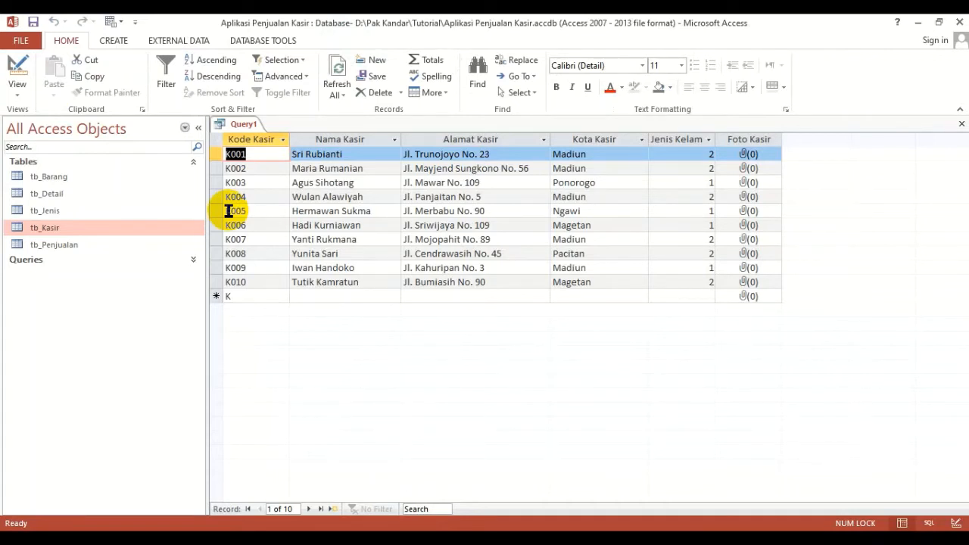
left_click(17, 87)
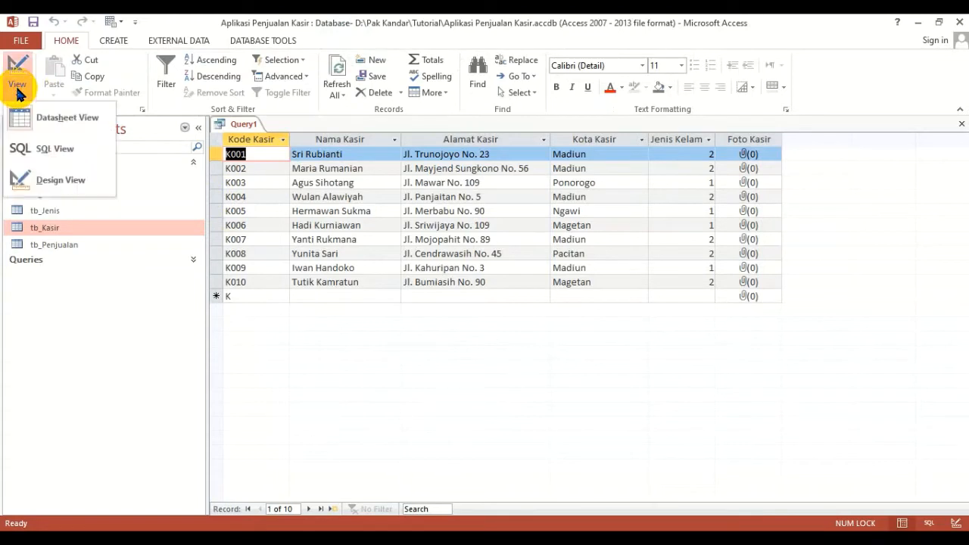
left_click(65, 182)
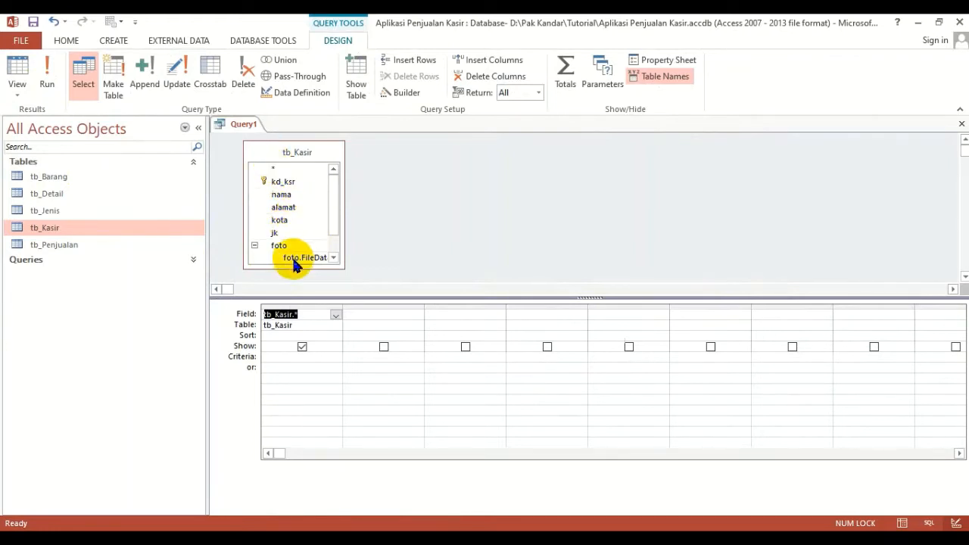
Delete the tb_Kasir.* column from the query design grid
left_click(288, 306)
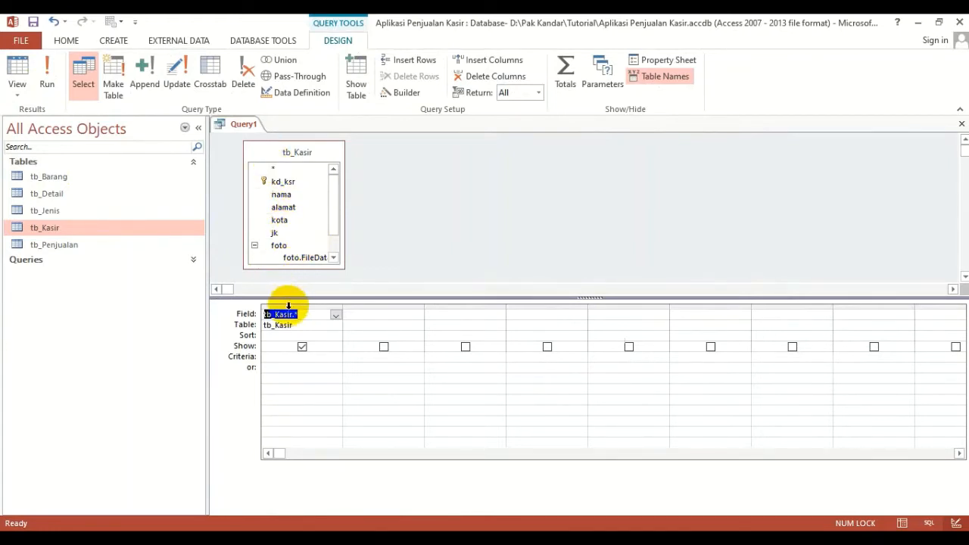
left_click(288, 306)
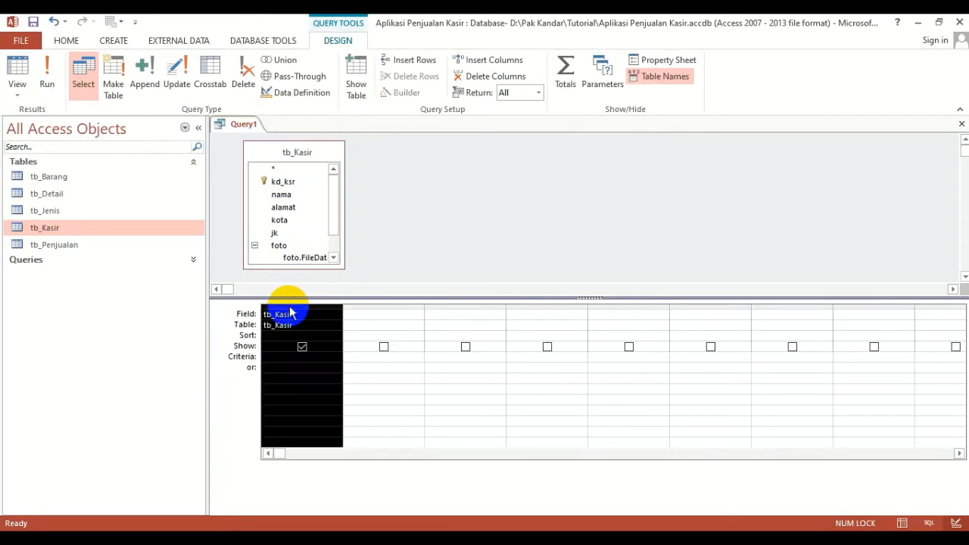
key("Delete")
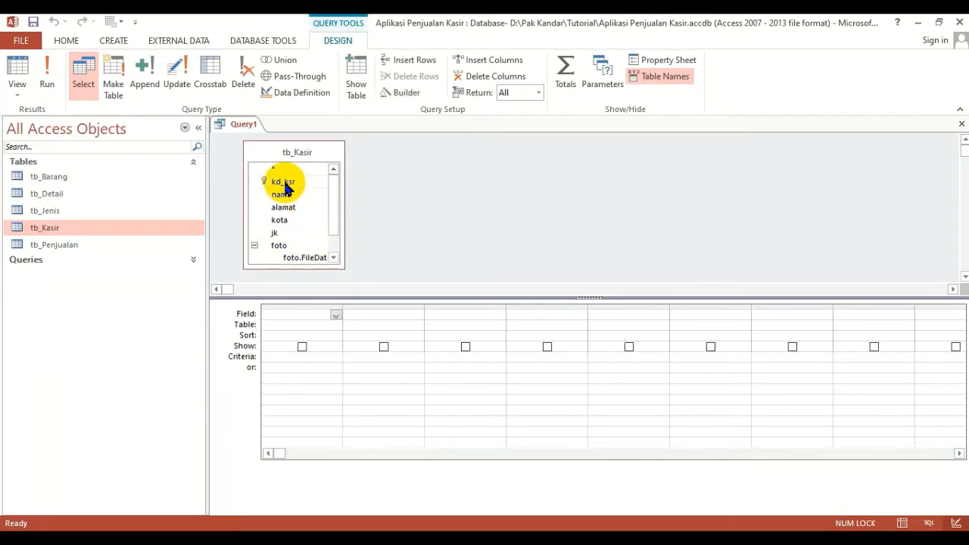
Add the kd_ksr, nama, alamat and jk fields of tb_Kasir to the design grid and check the records in Datasheet View
double_click(287, 184)
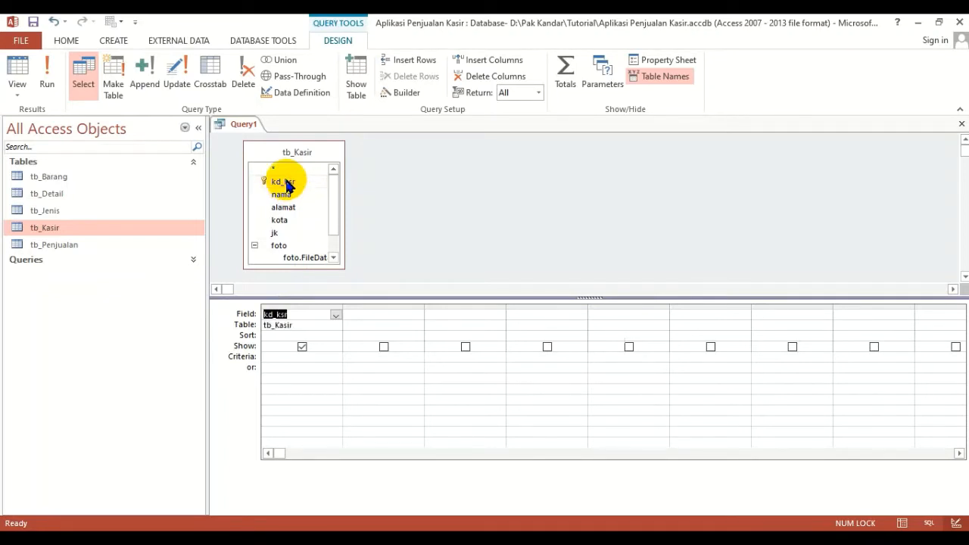
double_click(283, 195)
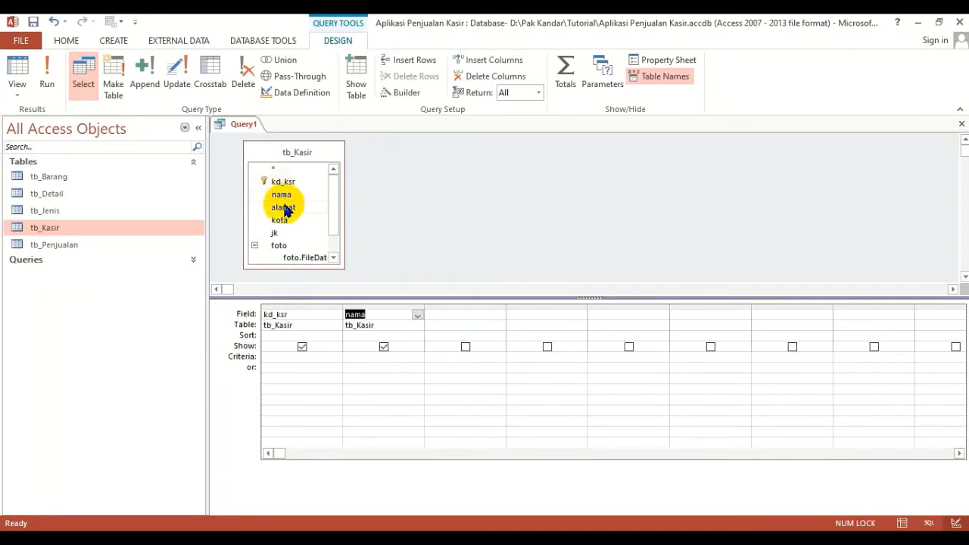
double_click(284, 207)
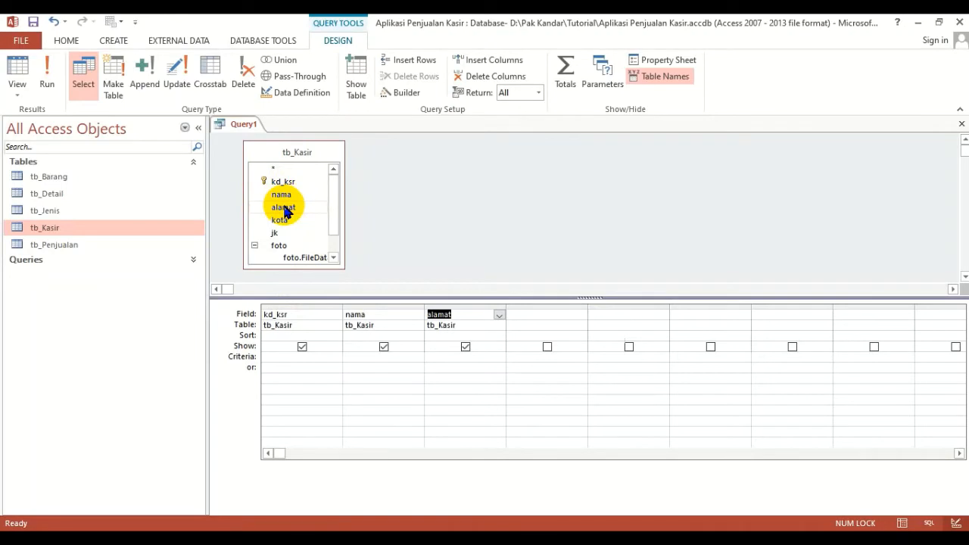
left_click(284, 221)
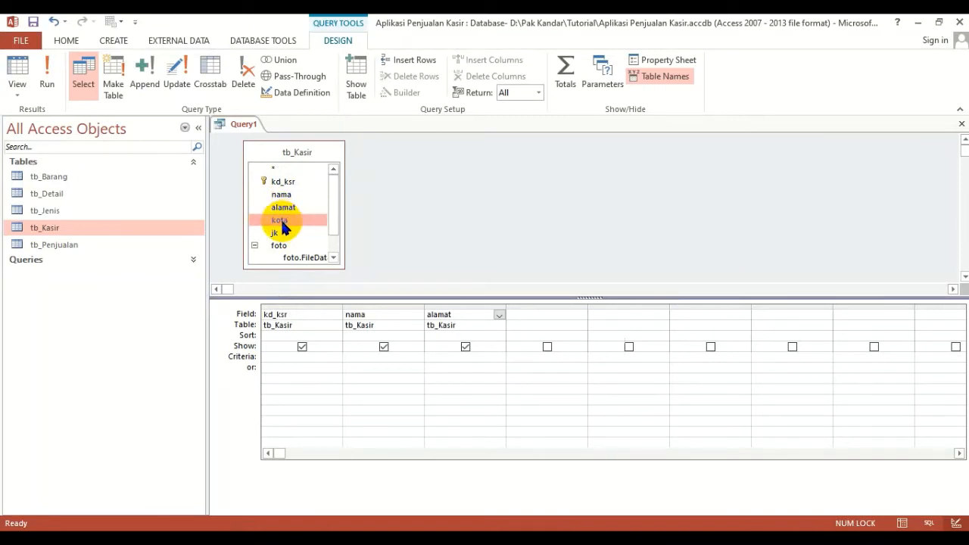
left_click(281, 183)
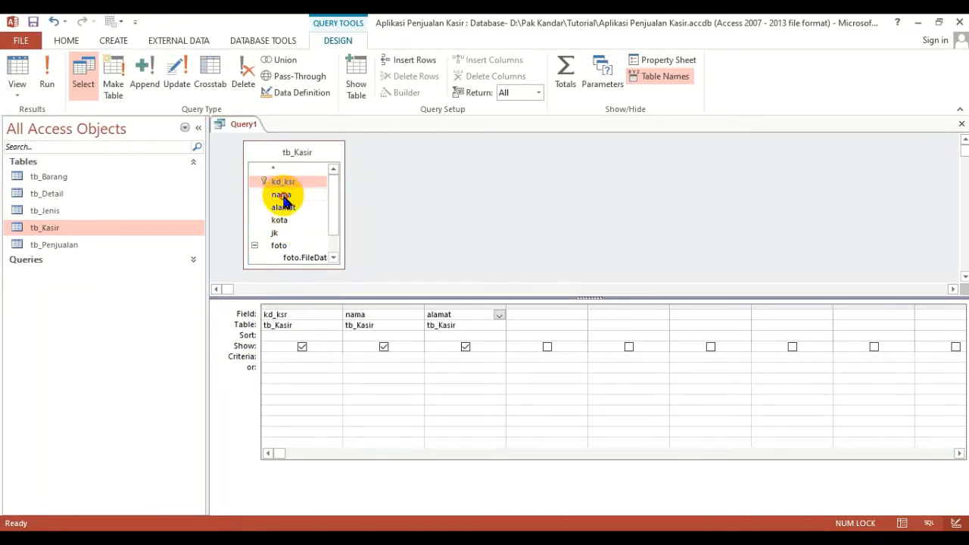
left_click(281, 195)
left_click(284, 209)
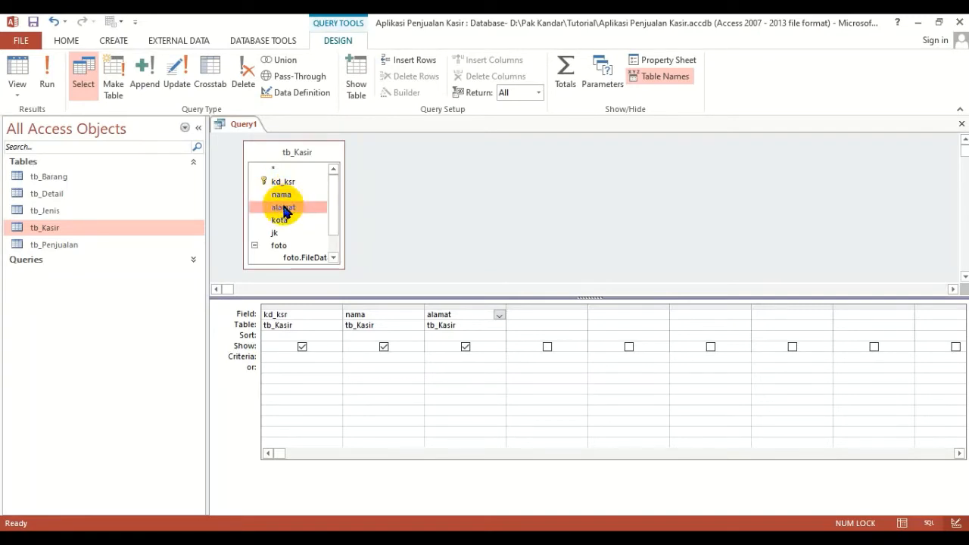
left_click(285, 221)
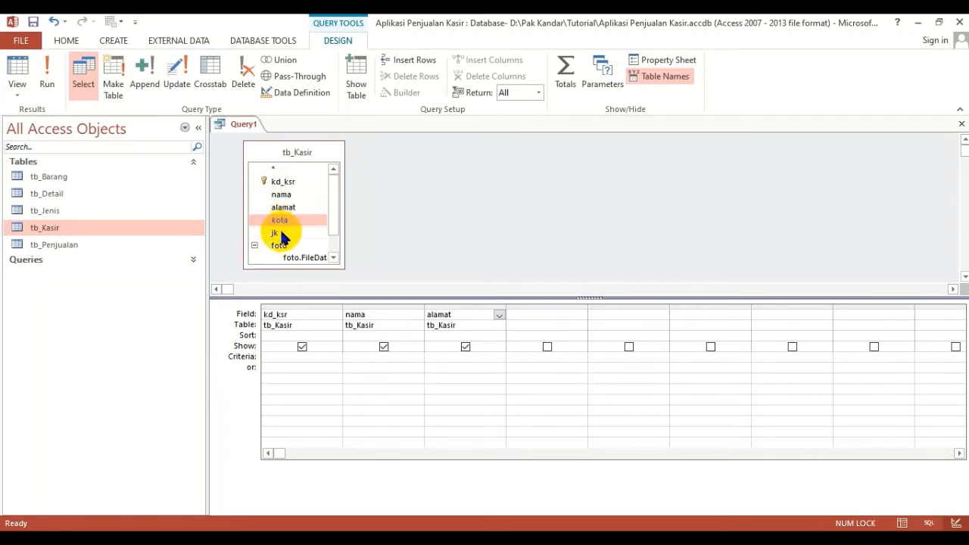
left_click(279, 235)
double_click(278, 235)
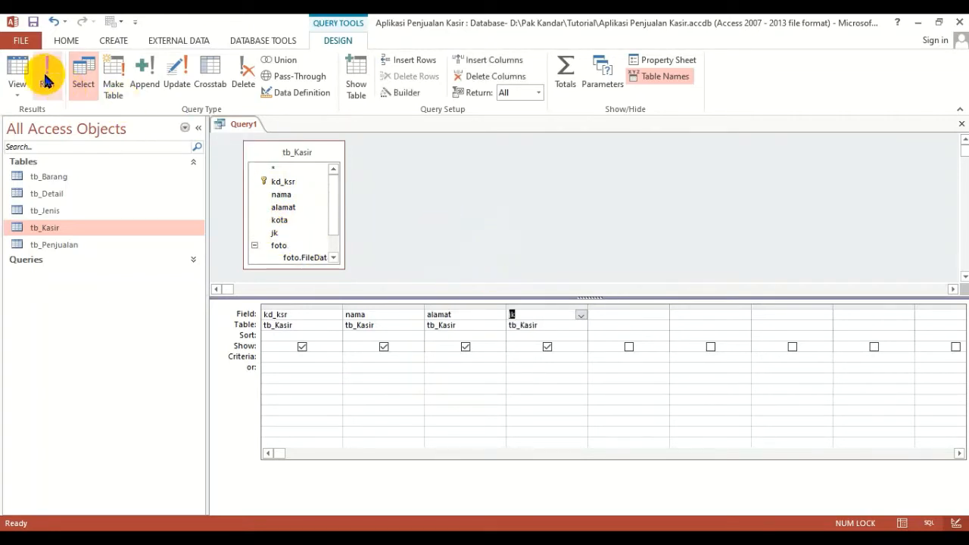
left_click(17, 72)
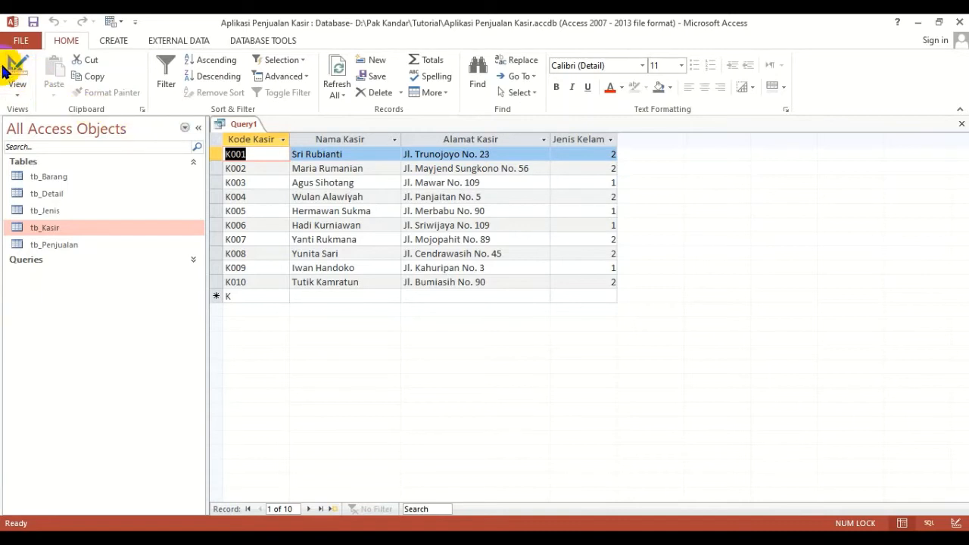
left_click(13, 72)
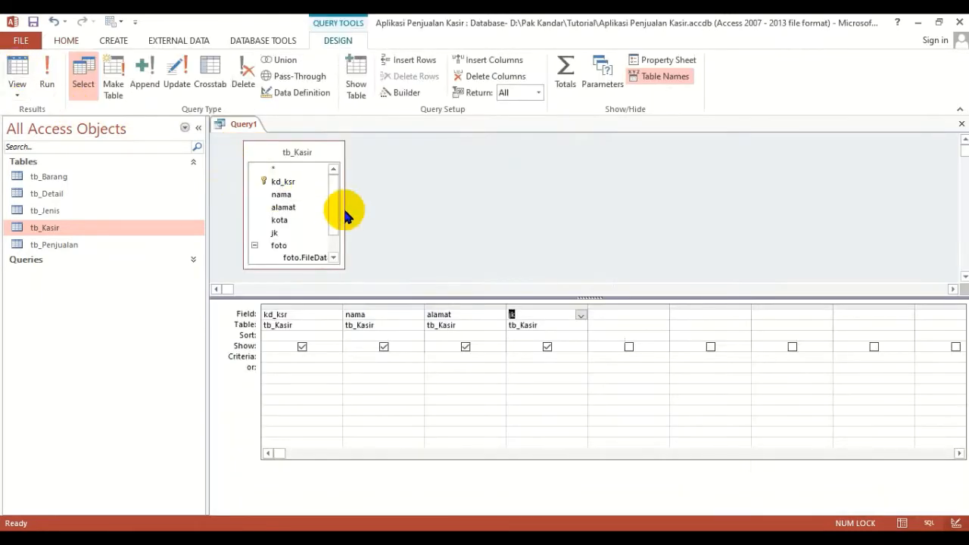
Insert the kota field of tb_Kasir into the design grid at the position of the jk column
left_click(279, 221)
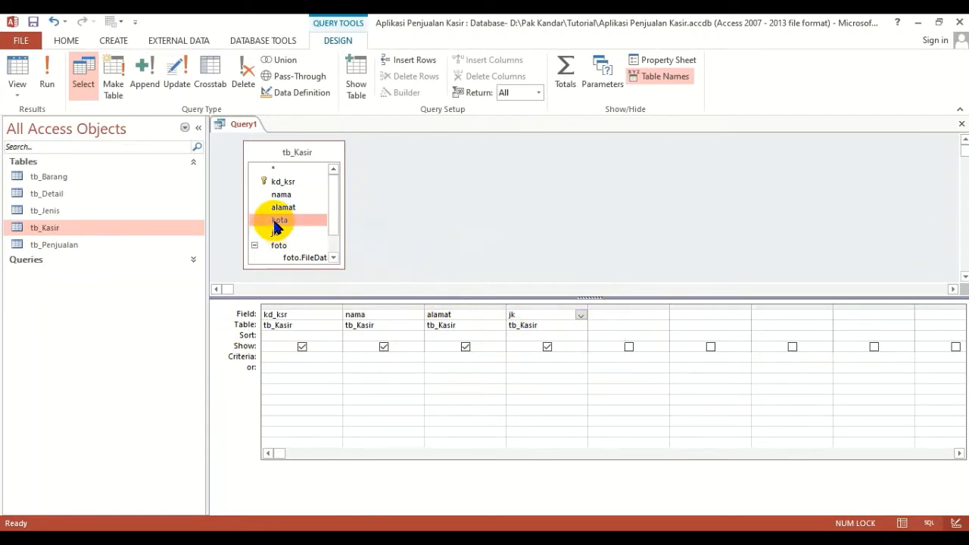
left_click_drag(275, 229, 522, 322)
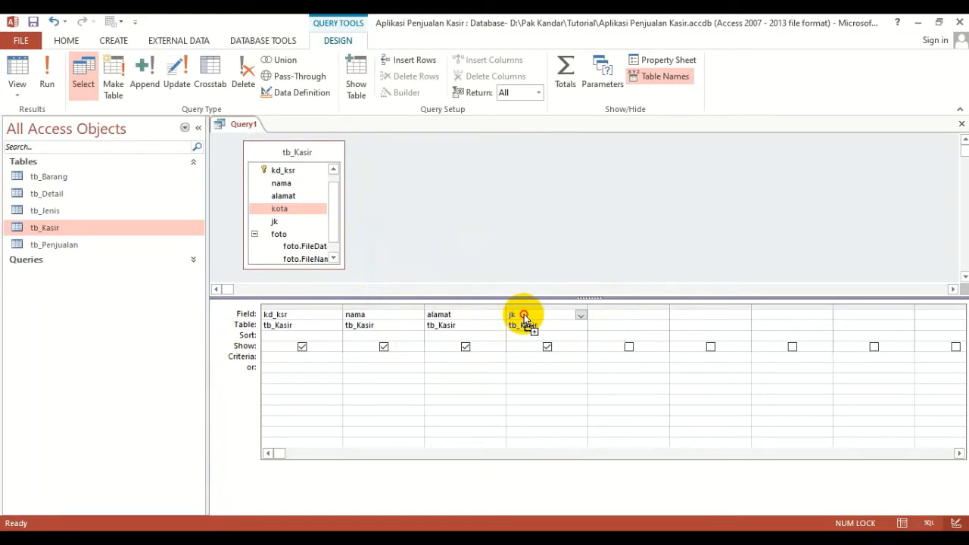
Drop the kota field before jk in the design grid, and widen the Jenis Kelamin column in Datasheet View
left_click_drag(524, 314, 524, 314)
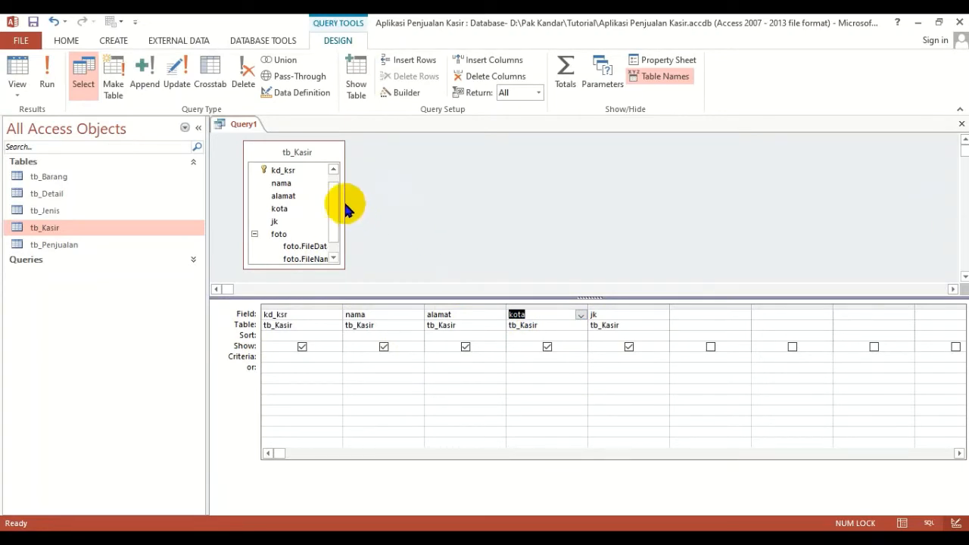
left_click(18, 74)
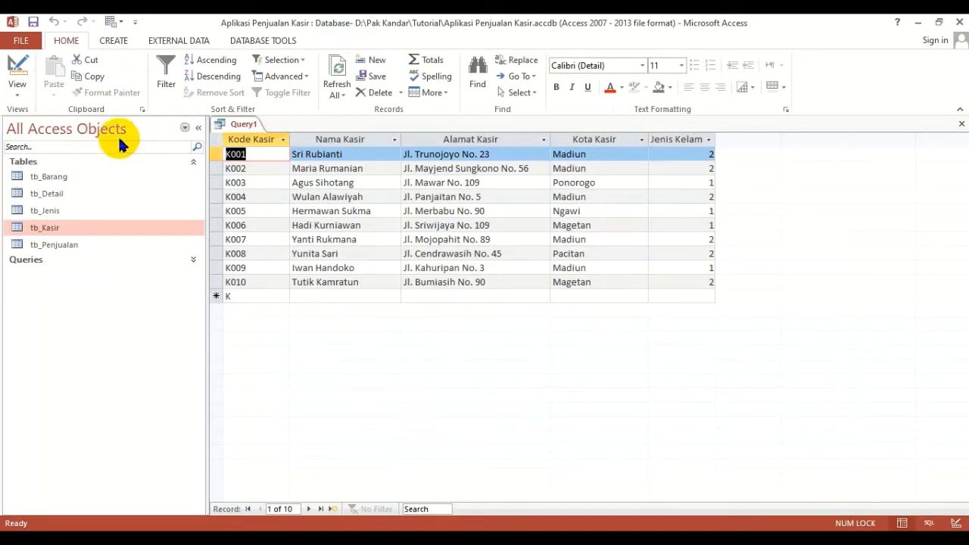
left_click_drag(715, 140, 738, 139)
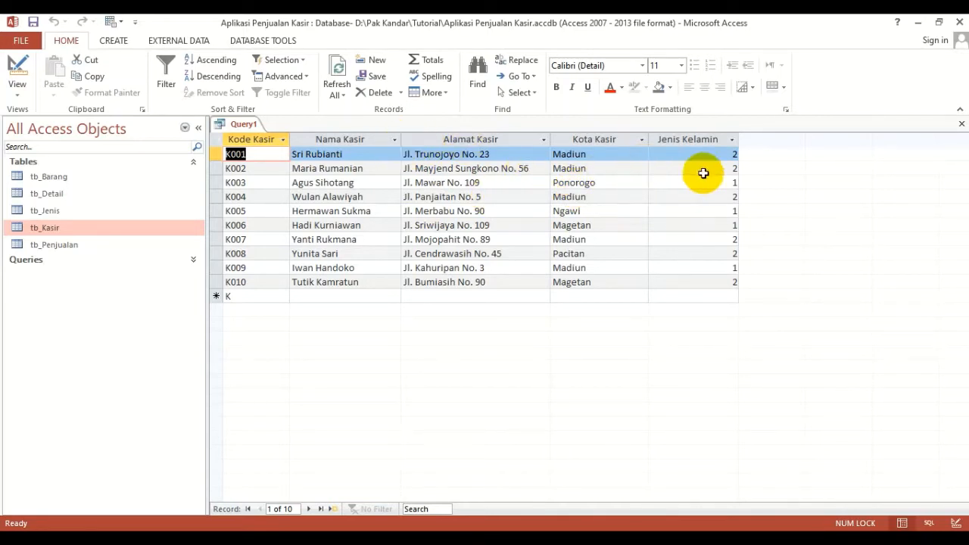
left_click(29, 71)
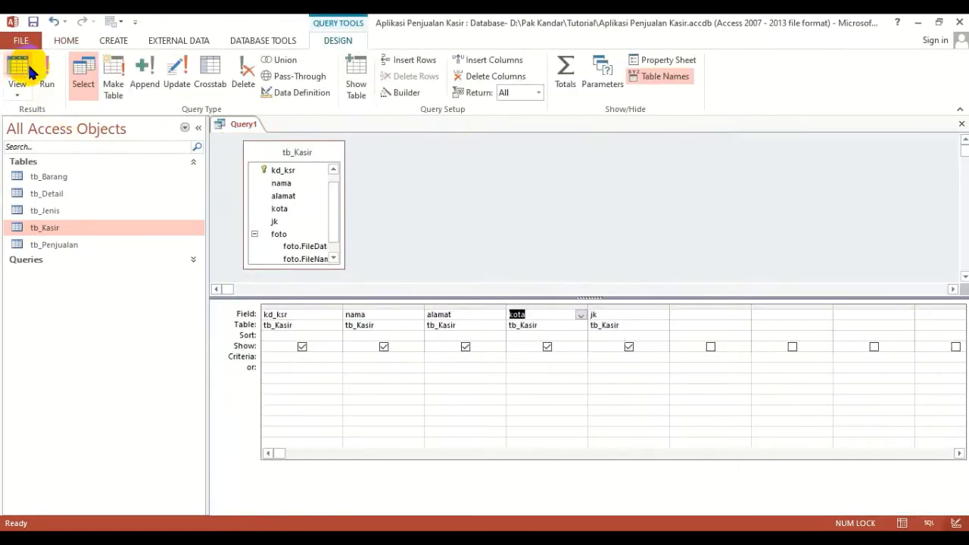
Check the Jenis Kelamin values in Datasheet View and return to Design View
left_click(589, 158)
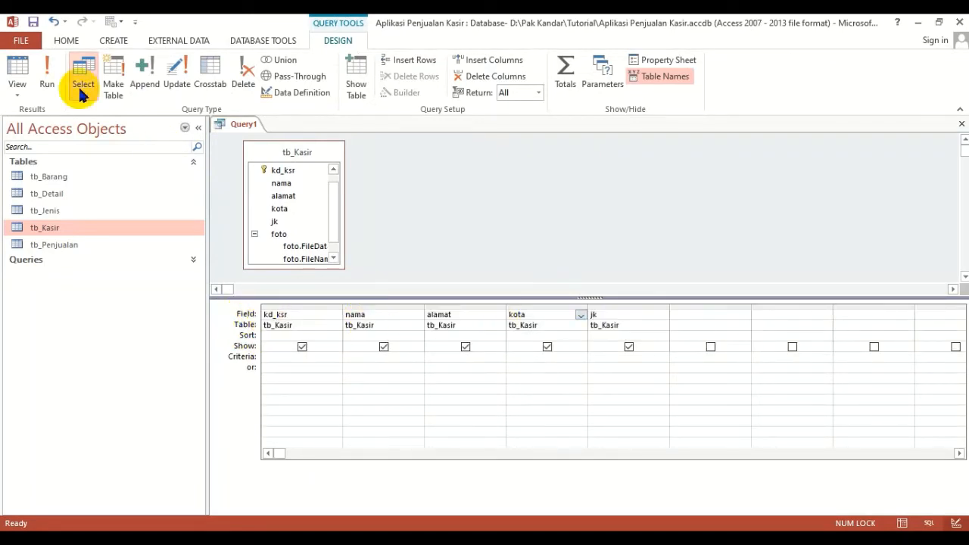
left_click(18, 73)
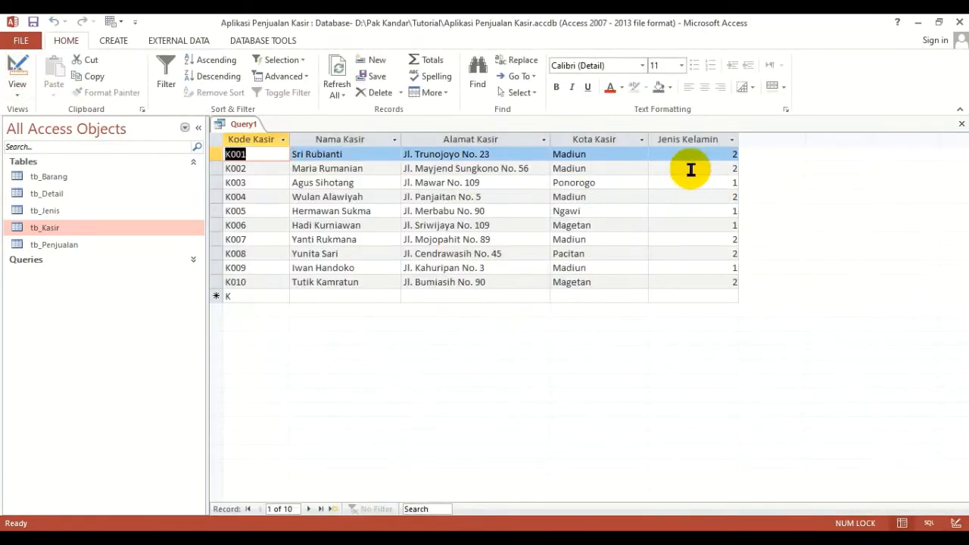
left_click(18, 70)
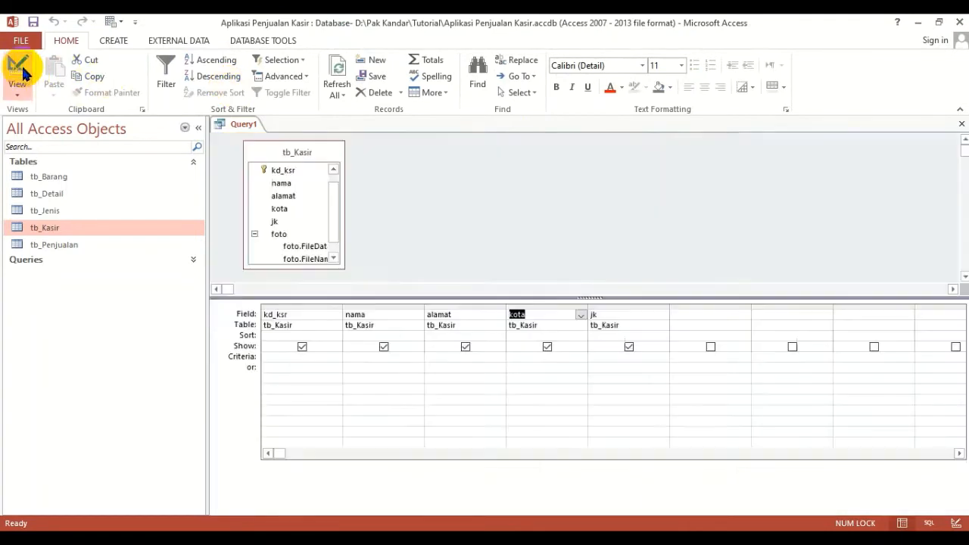
Open the jk column's field entry in the Zoom window and set its font size to 14
left_click(636, 317)
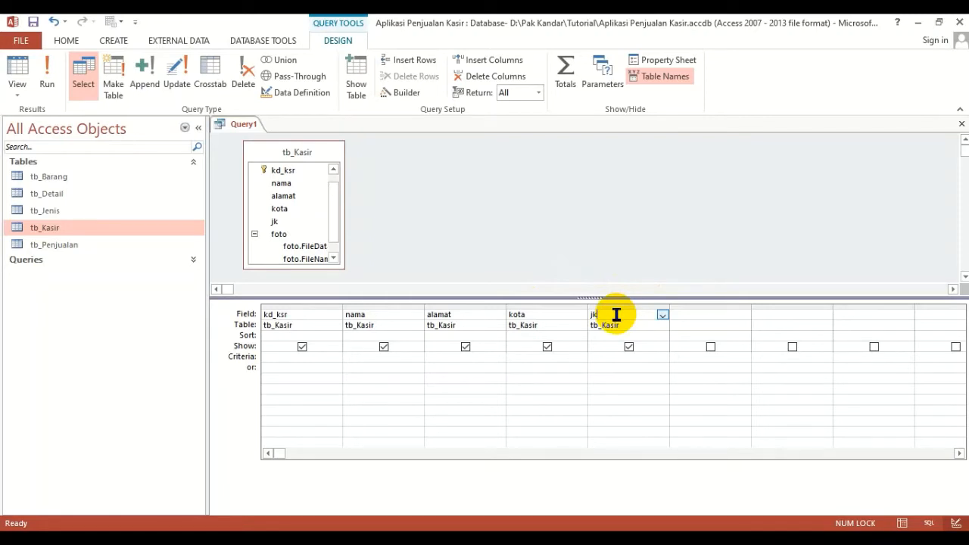
left_click(635, 207)
left_click(615, 316)
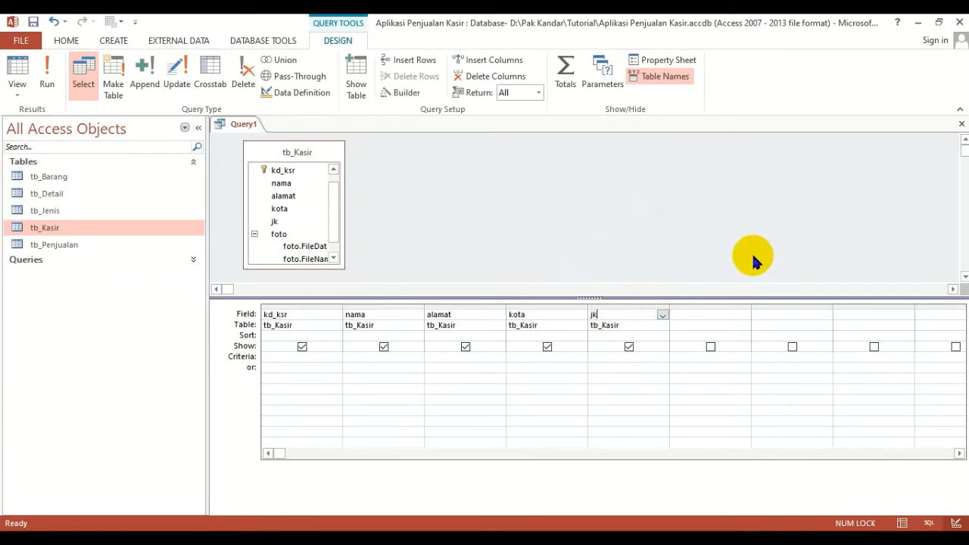
right_click(608, 317)
left_click(644, 427)
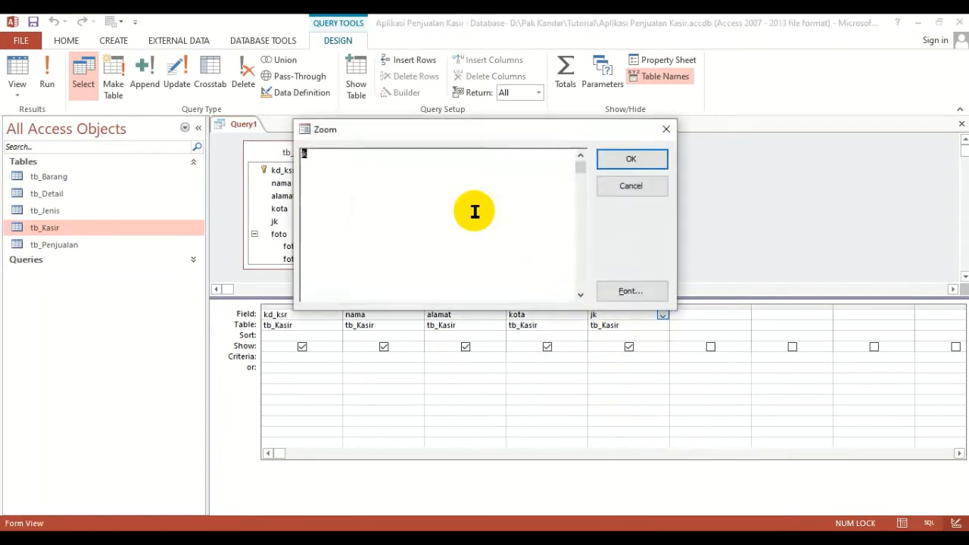
left_click(620, 298)
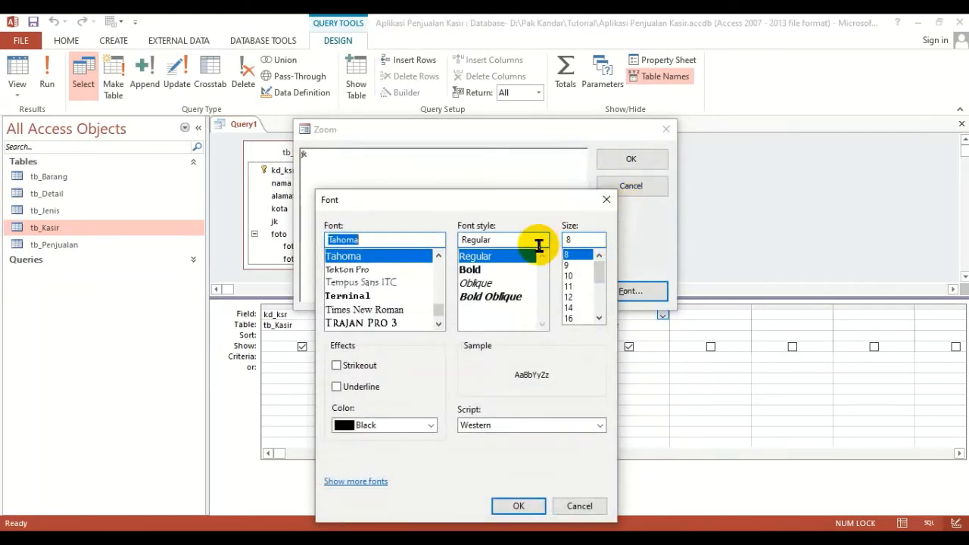
left_click(568, 309)
left_click(526, 502)
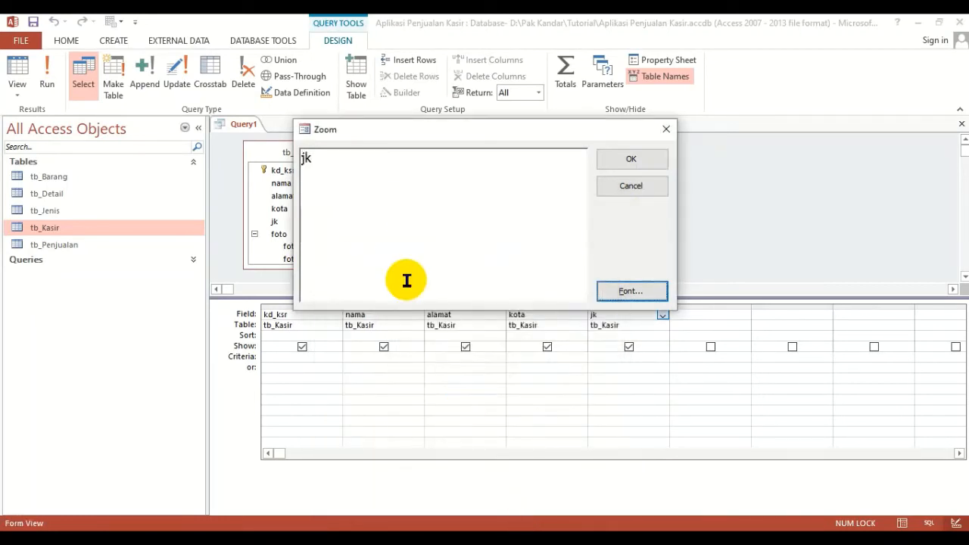
Replace the jk field entry with the expression Jenis Kelamin:iif(jk=1;"Laki-laki";"Perempuan")
left_click(343, 159)
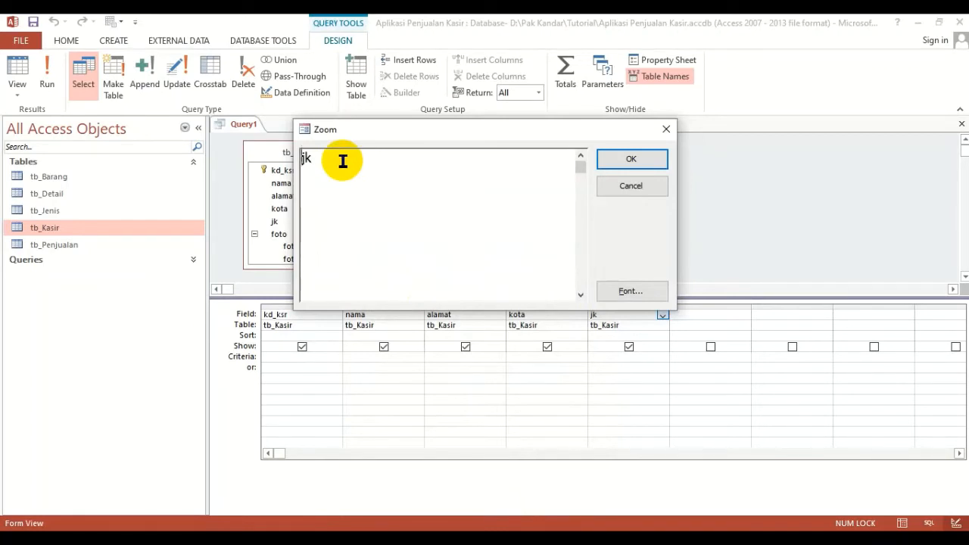
key("Home")
type("Jenis Kelamin")
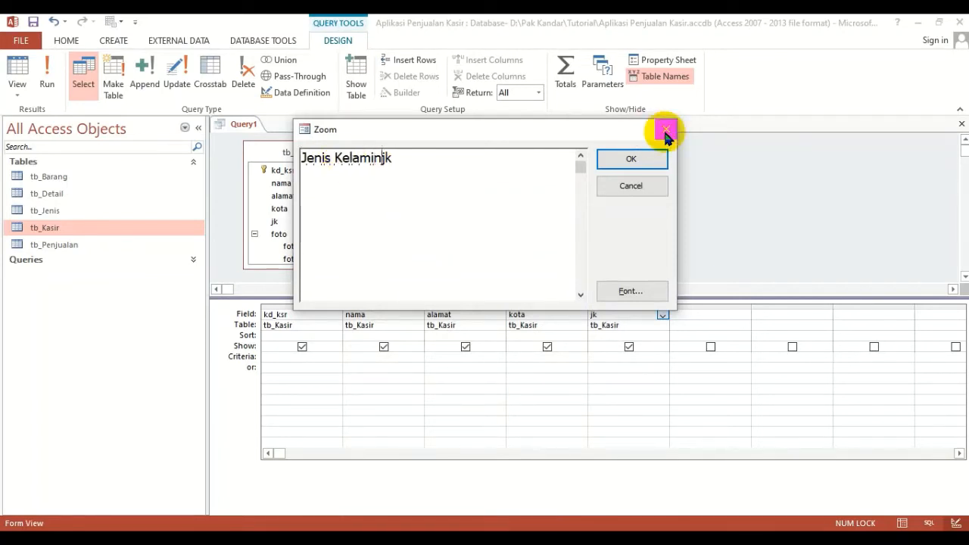
type(":iif(")
left_click(433, 160)
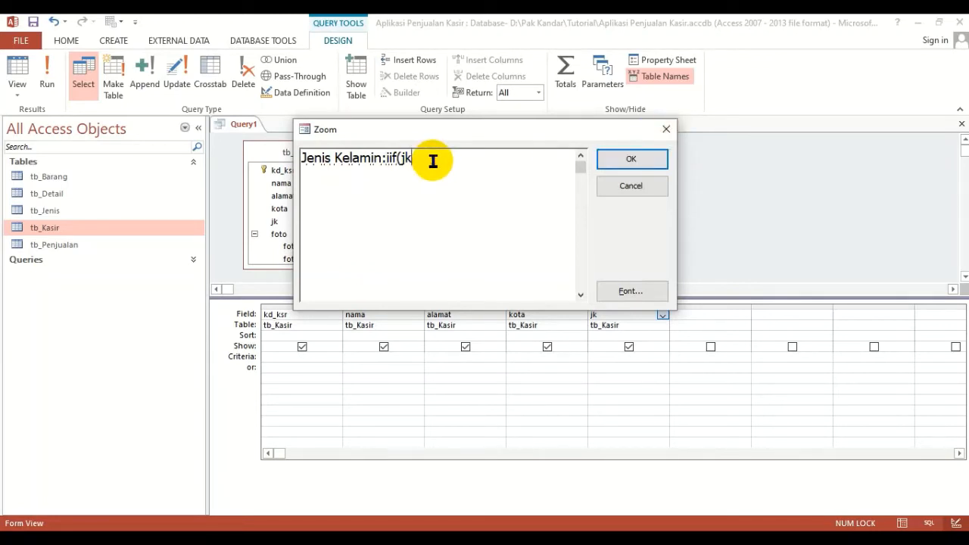
type("=1")
type(",\"Laki")
key("BackSpace")
key("BackSpace")
key("BackSpace")
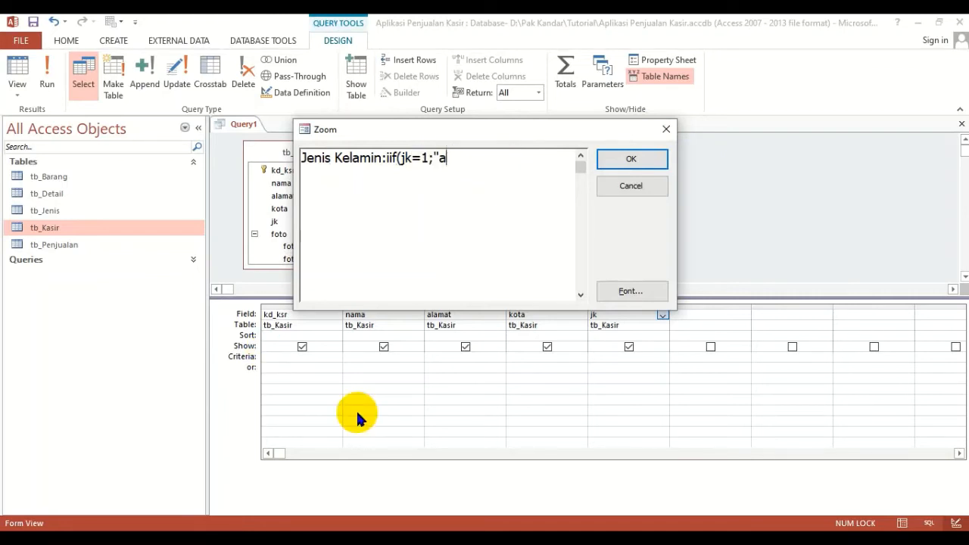
type("Laki-laki\"")
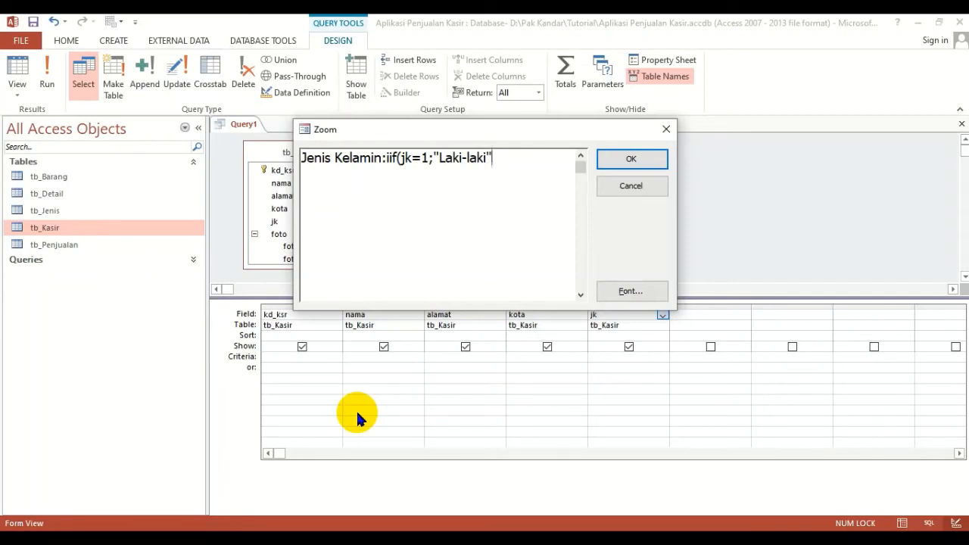
type(";\"Perempu")
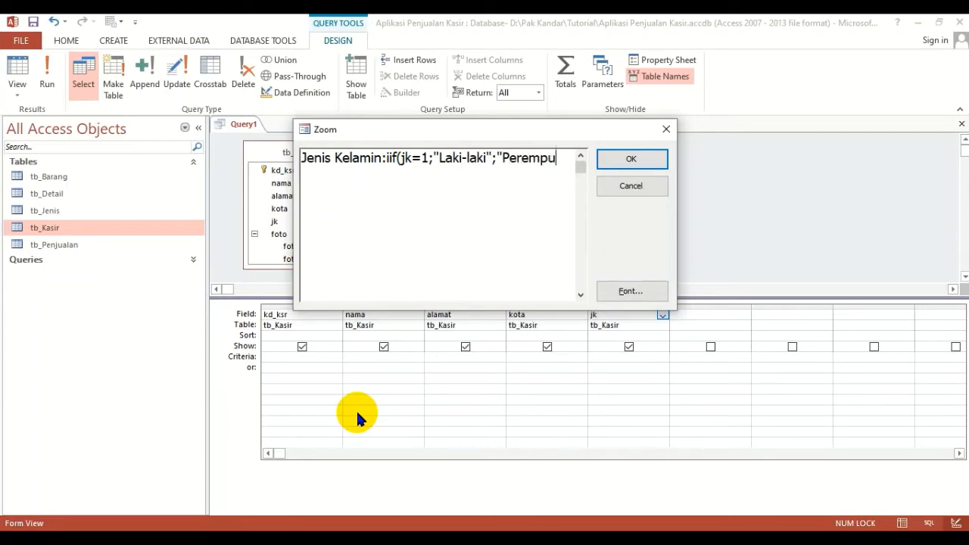
type("an\")")
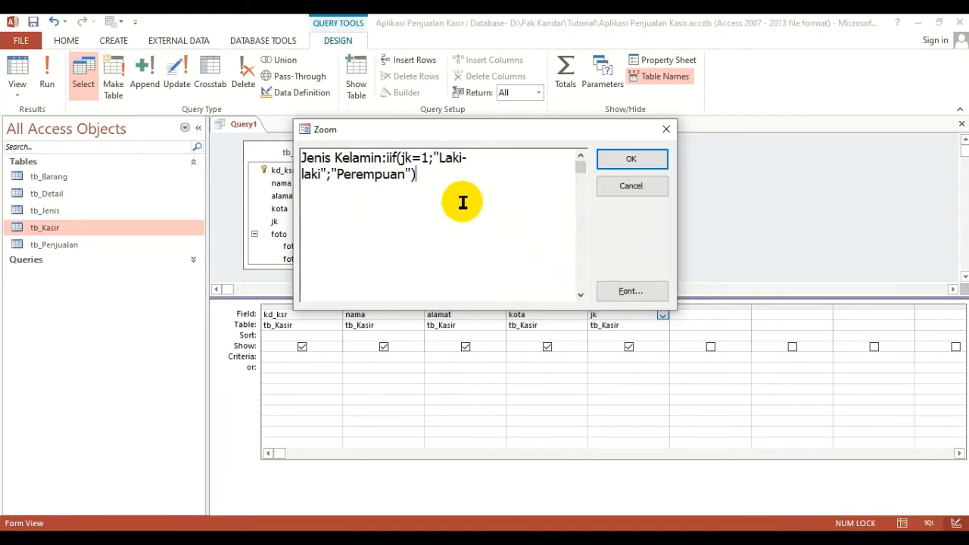
Set the Zoom window's font size to 13
left_click(631, 298)
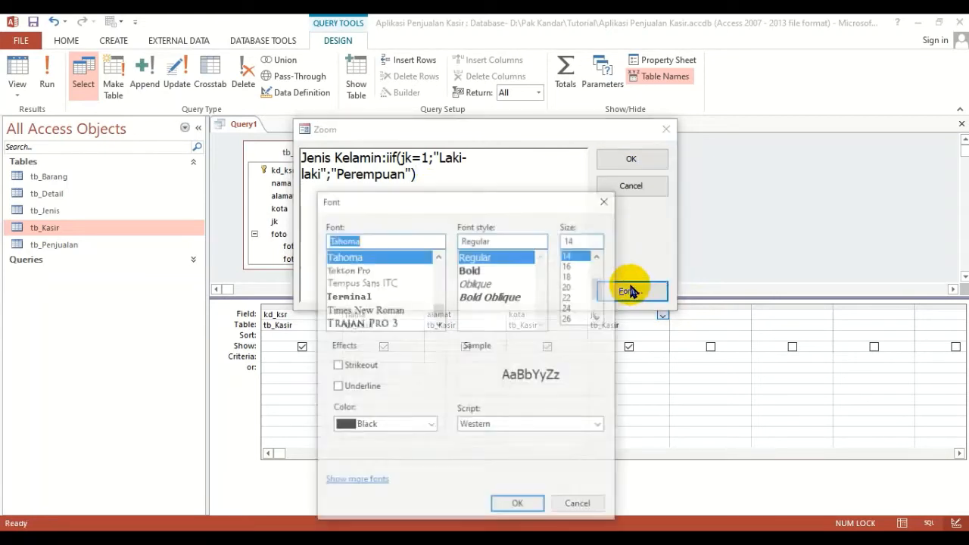
left_click(599, 257)
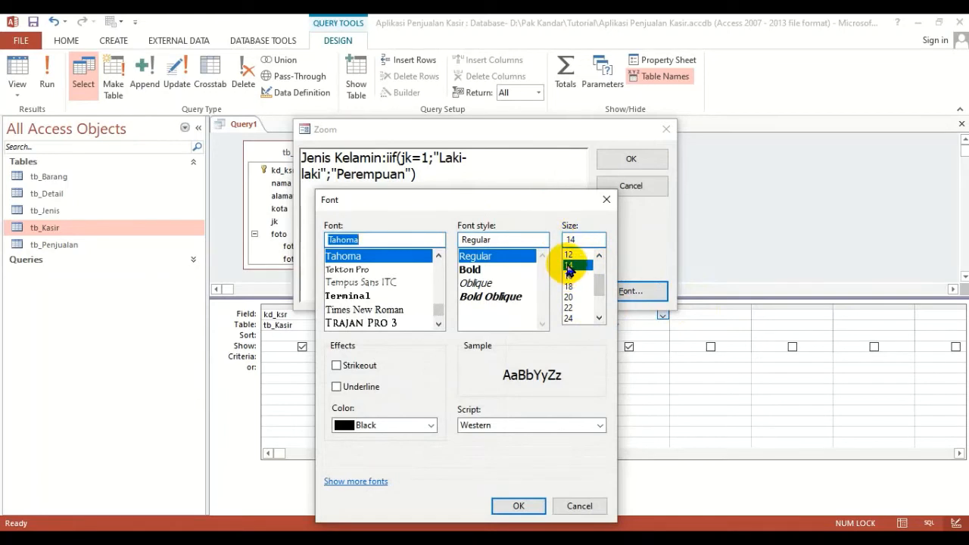
double_click(574, 239)
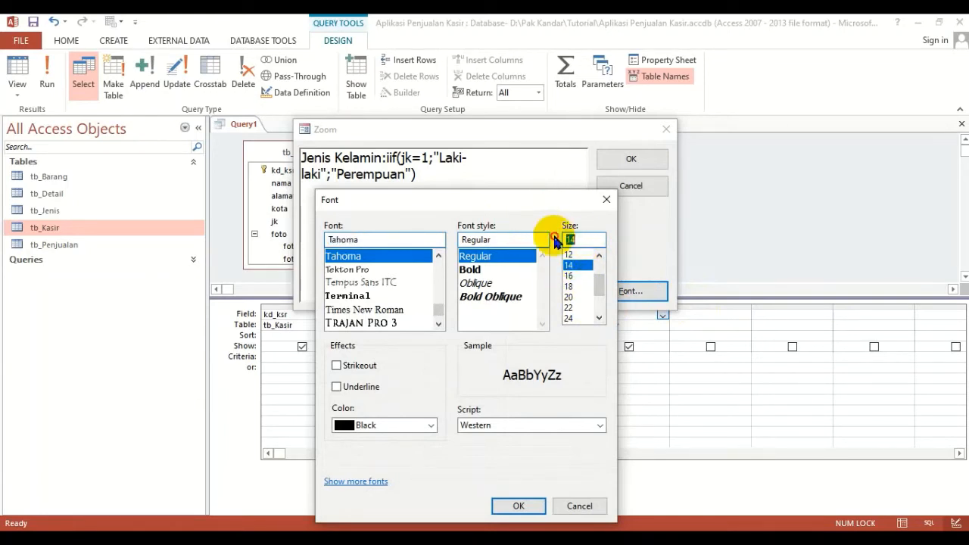
type("13")
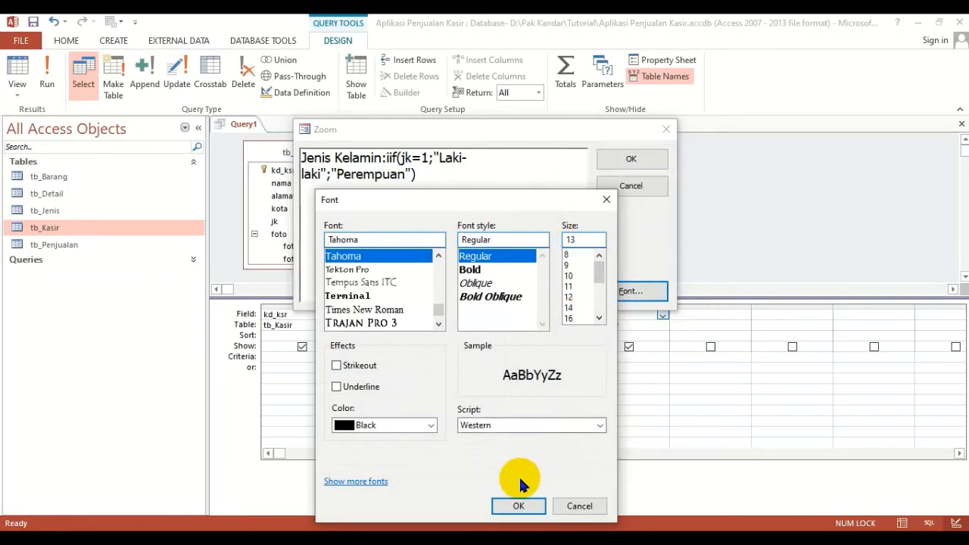
left_click(518, 506)
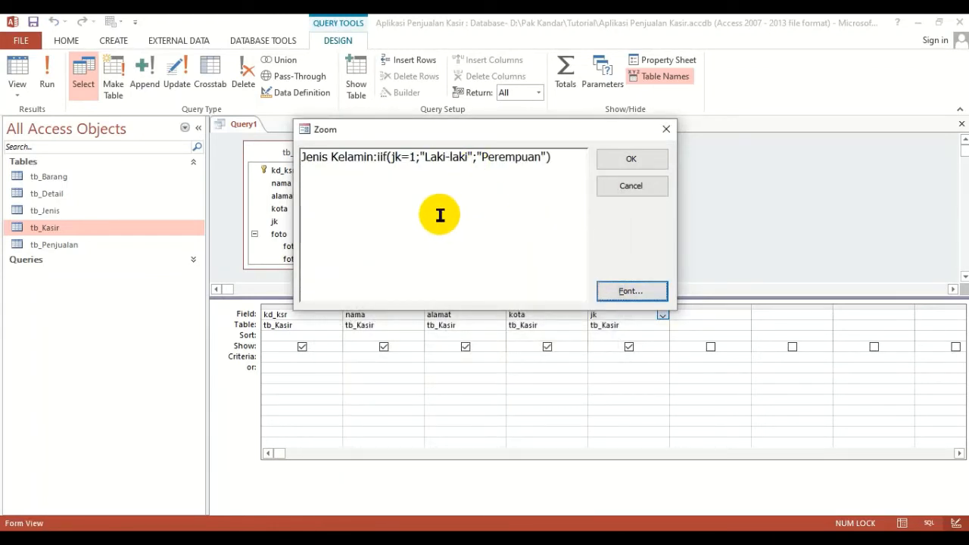
Accept the Jenis Kelamin expression and check its records in Datasheet View, returning to Design View
left_click(418, 160)
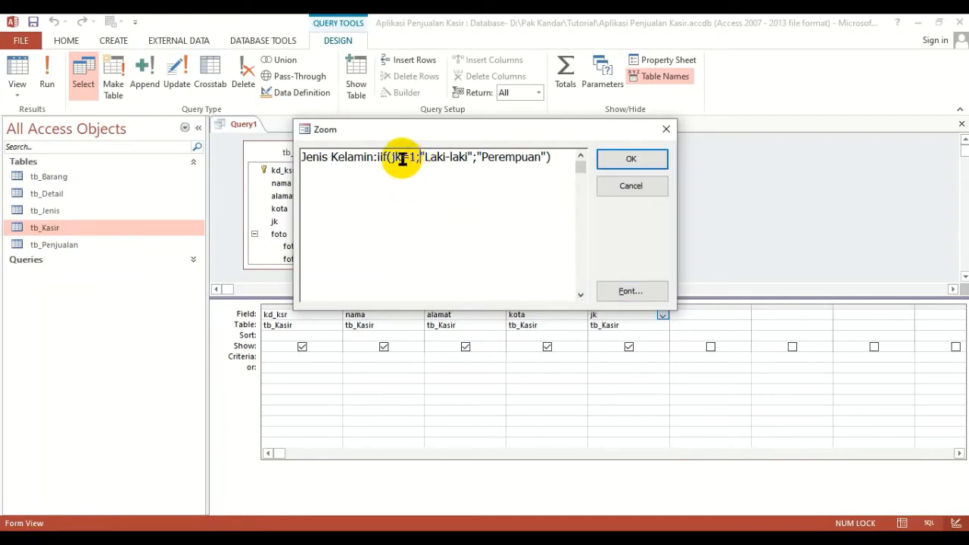
left_click_drag(395, 156, 496, 160)
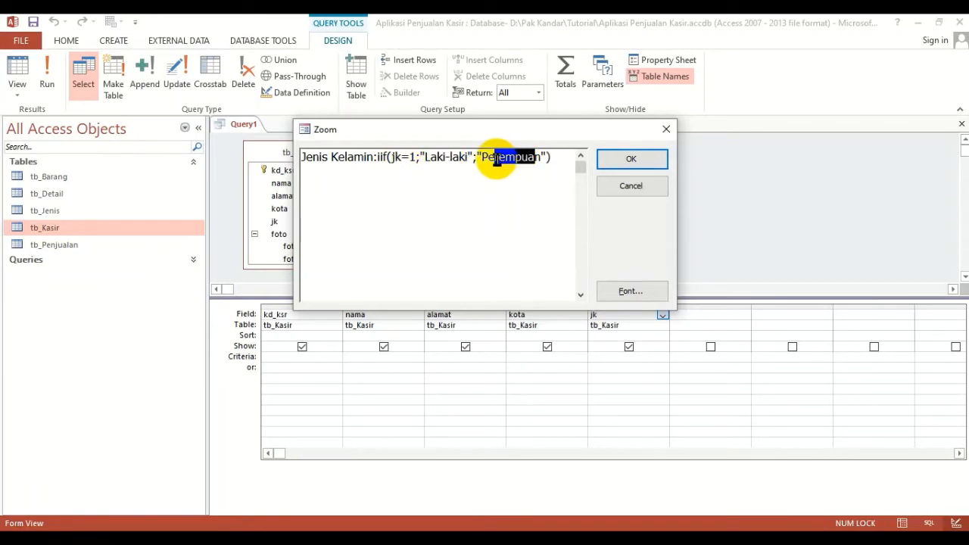
left_click(624, 160)
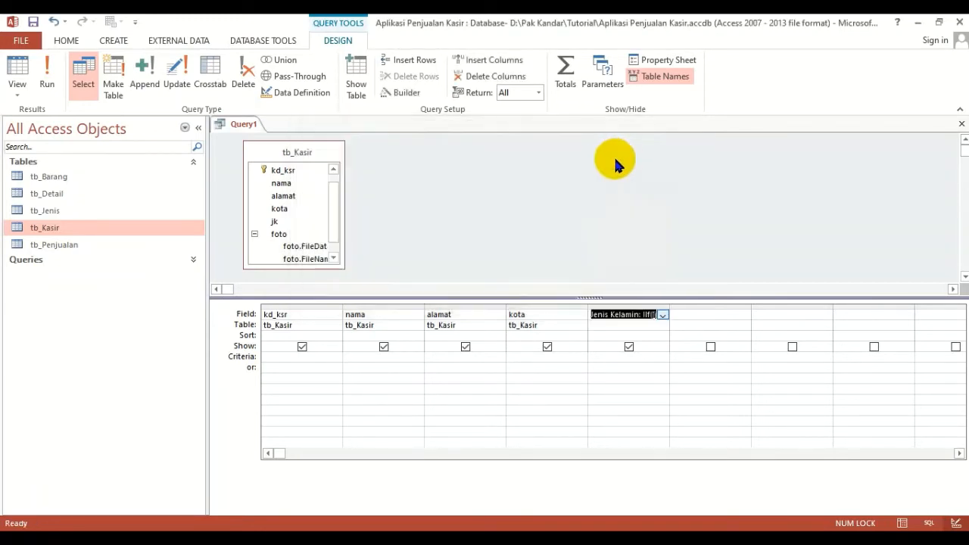
left_click(18, 72)
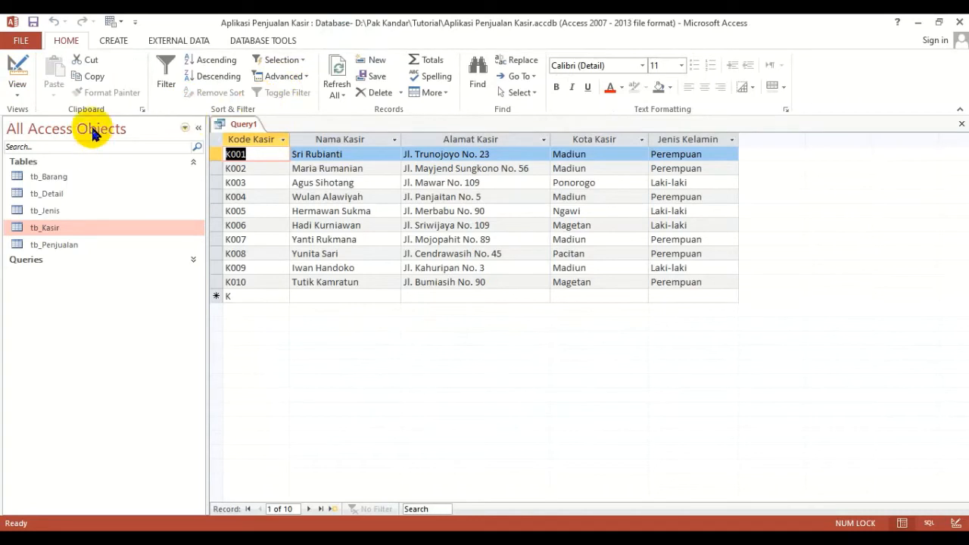
left_click(20, 67)
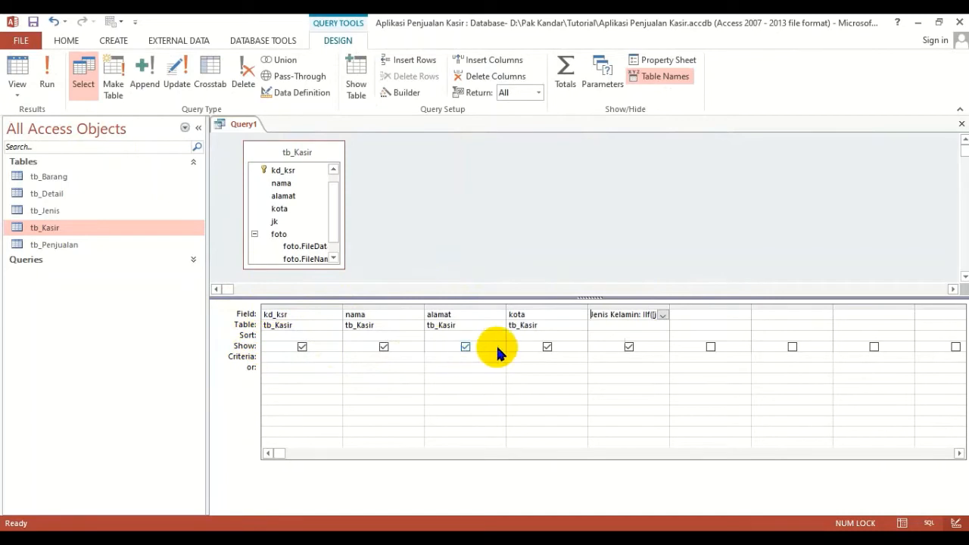
Set the kota column's sort order to Ascending and show the records in Datasheet View
left_click(523, 336)
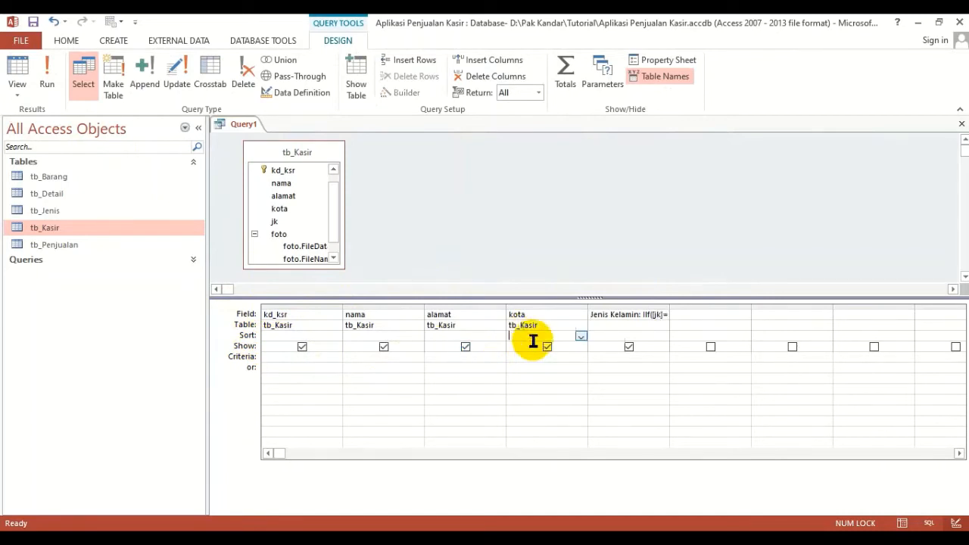
left_click(582, 335)
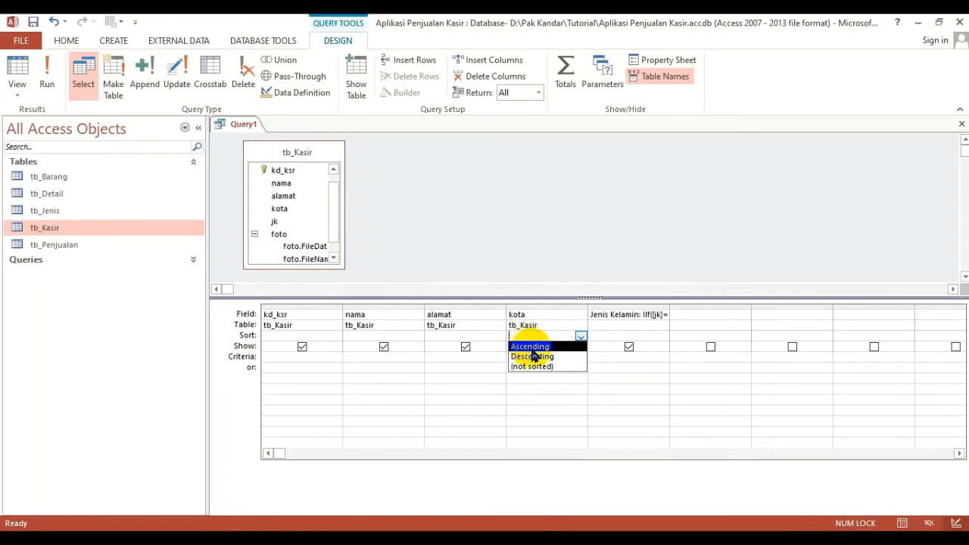
left_click(528, 347)
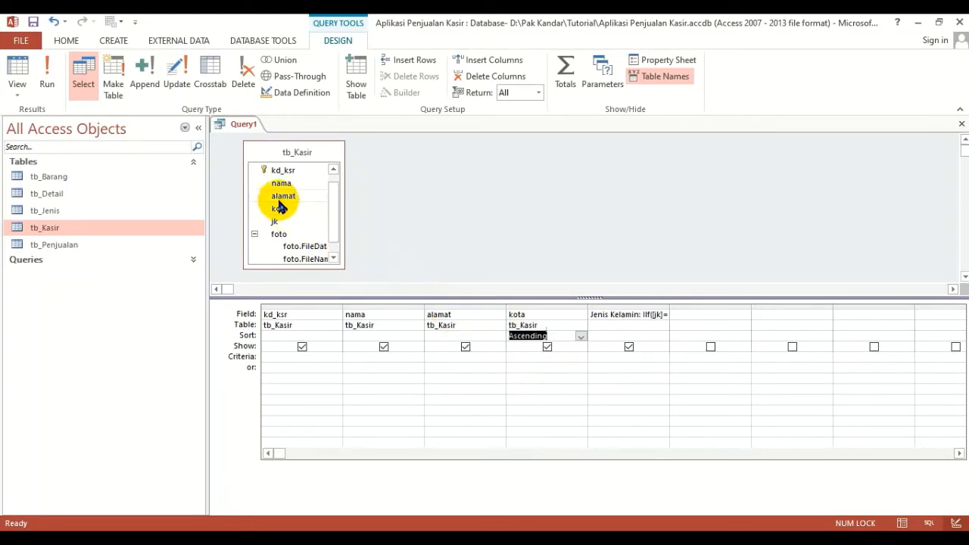
left_click(19, 72)
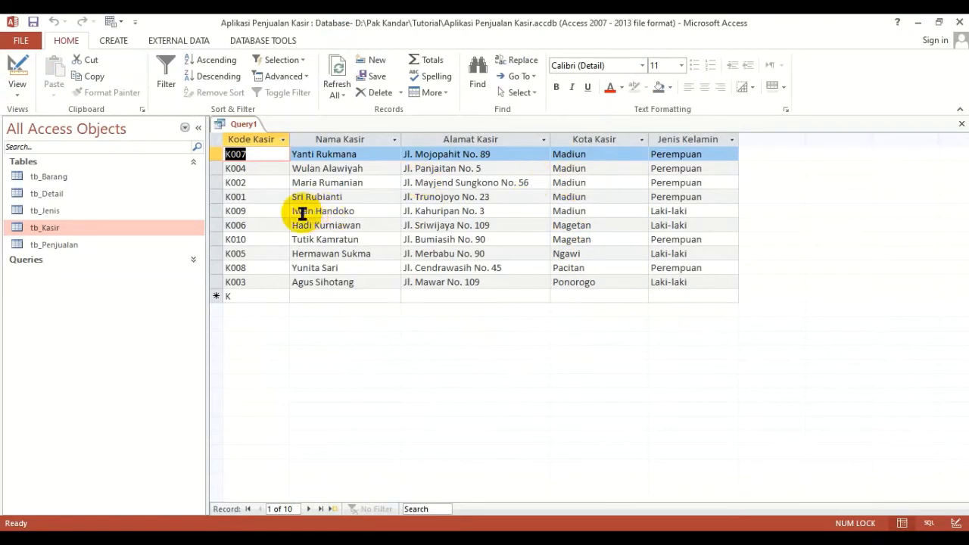
Return to Design View and set the kota column's sort order to (not sorted)
left_click(18, 72)
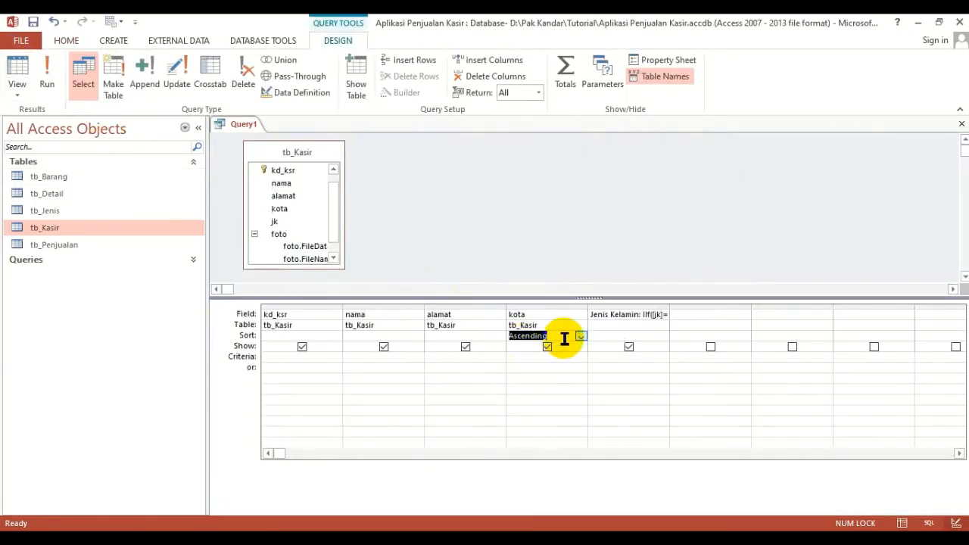
left_click(581, 335)
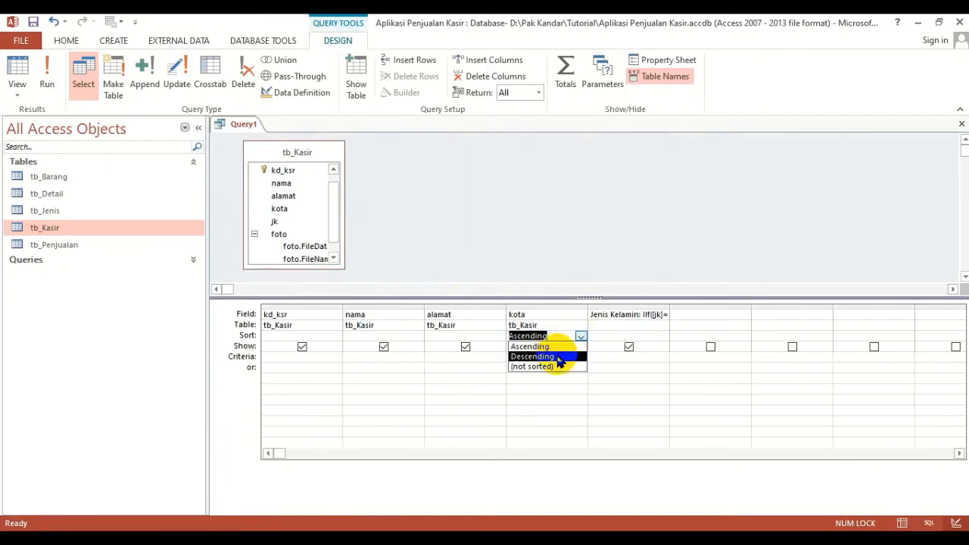
left_click(537, 227)
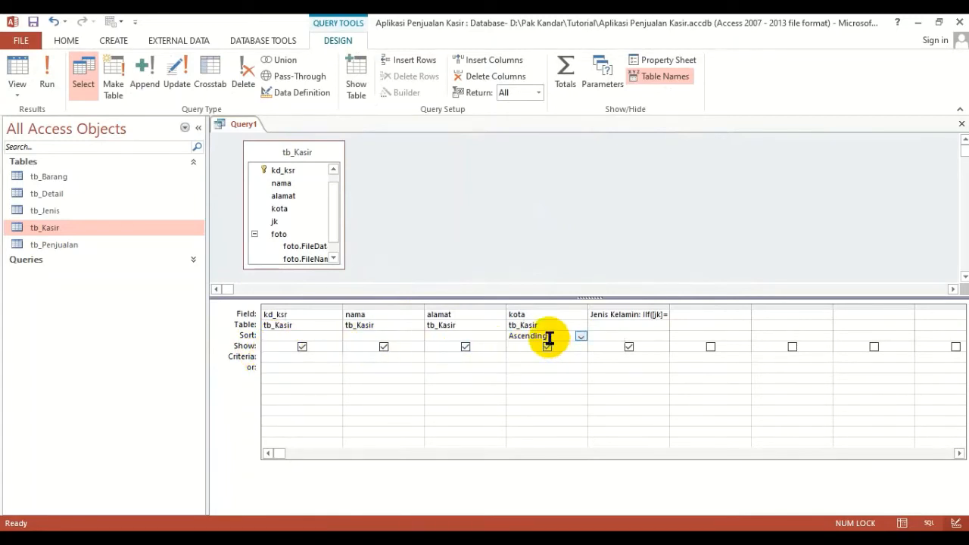
left_click_drag(547, 336, 487, 335)
left_click(581, 335)
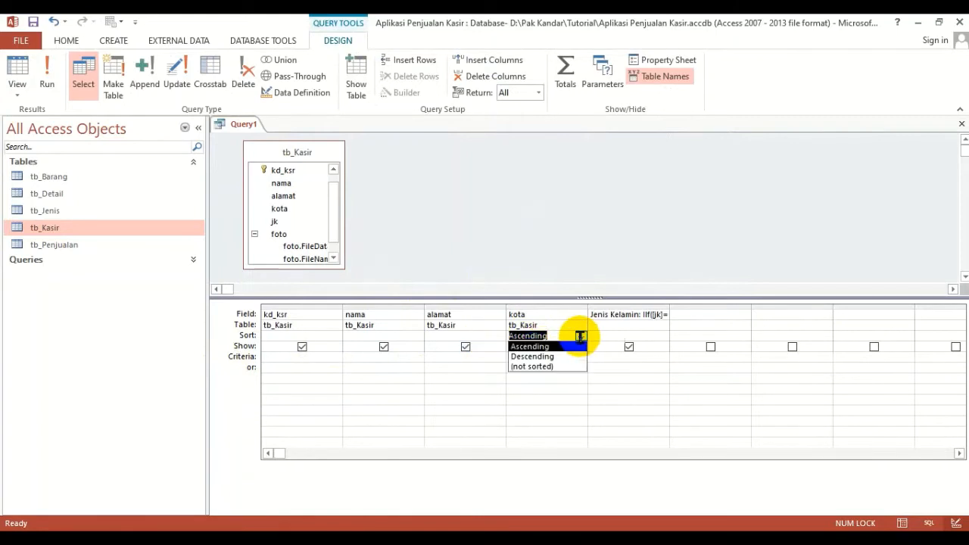
left_click(547, 366)
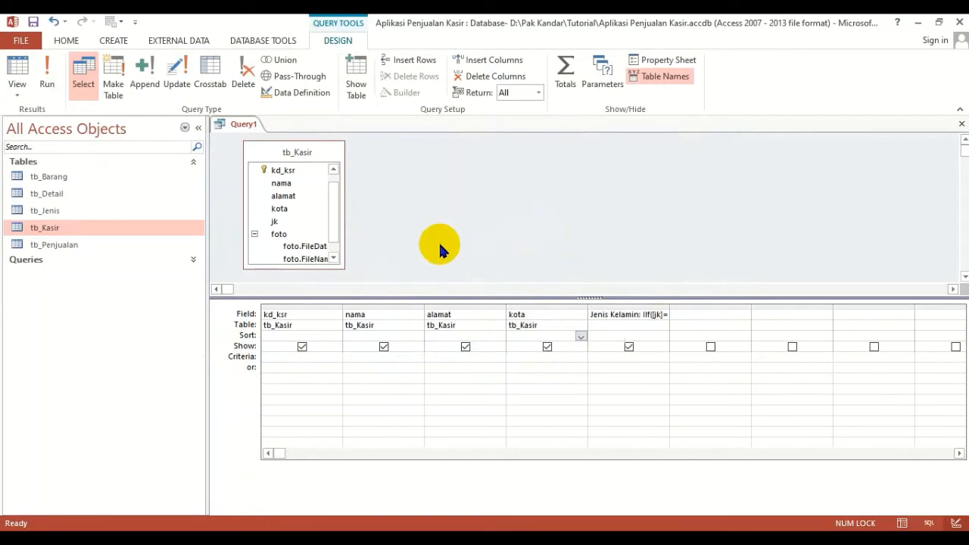
Check the order of the records in Datasheet View without sorting, returning to Design View
left_click(18, 72)
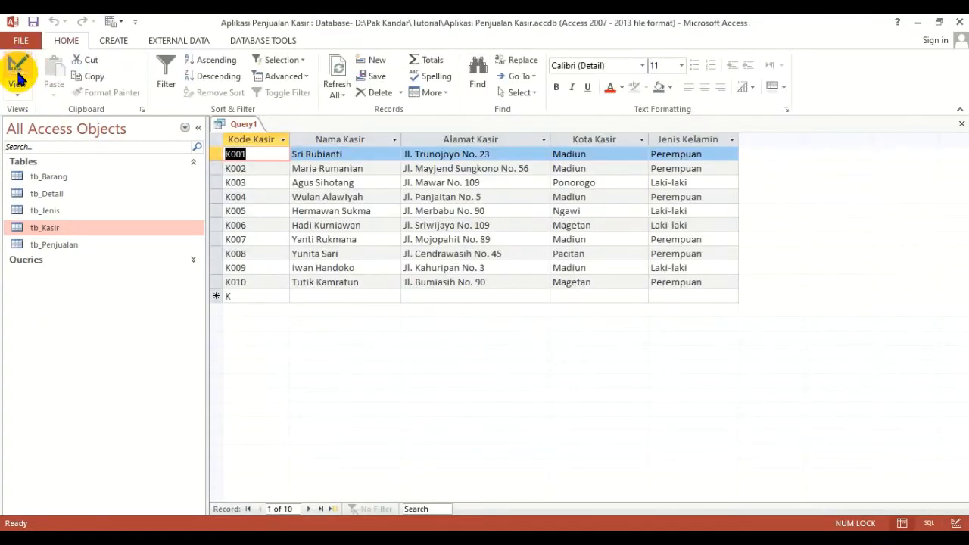
left_click(18, 73)
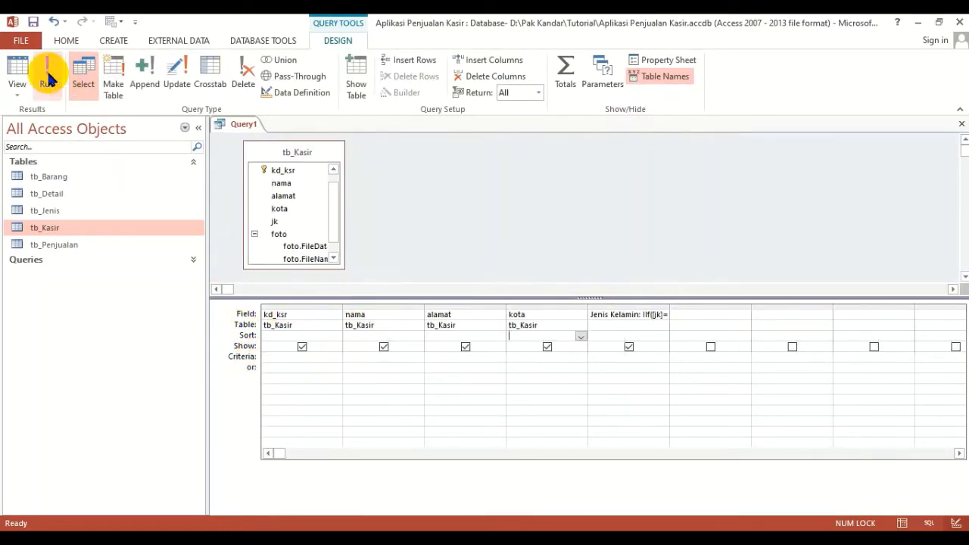
left_click(18, 71)
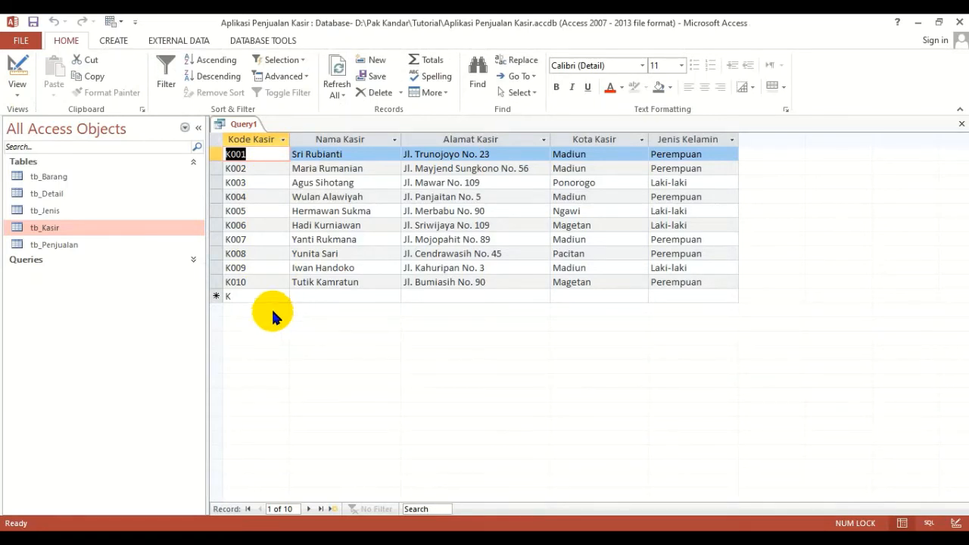
left_click(17, 69)
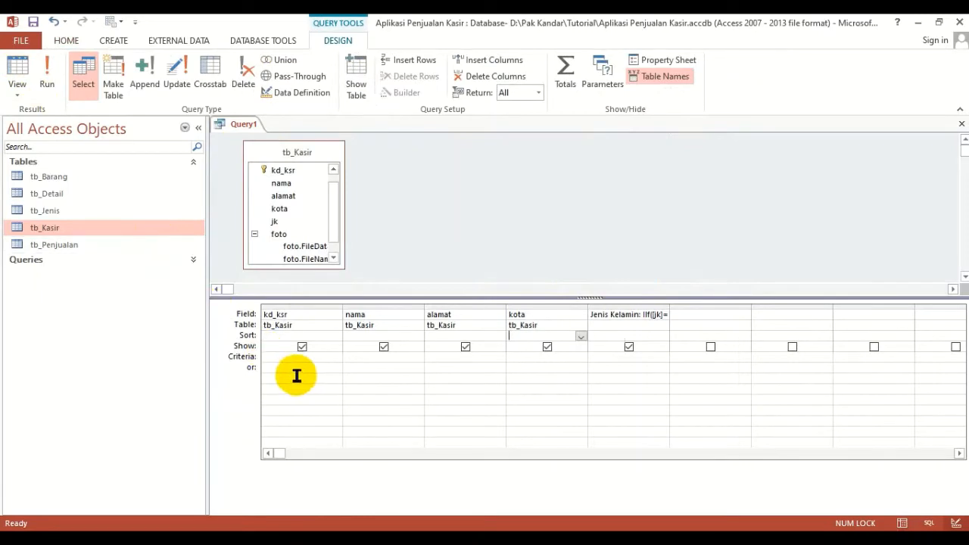
left_click(18, 72)
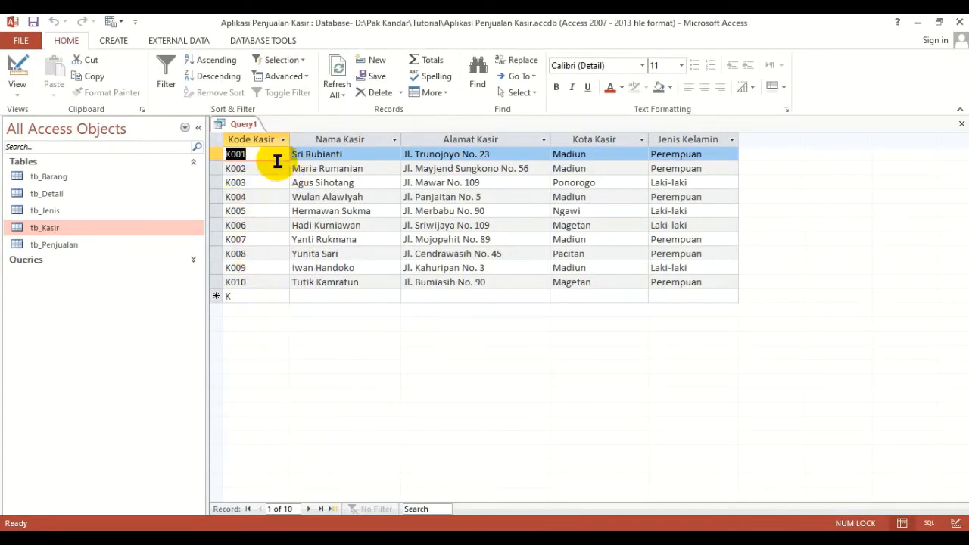
left_click(17, 67)
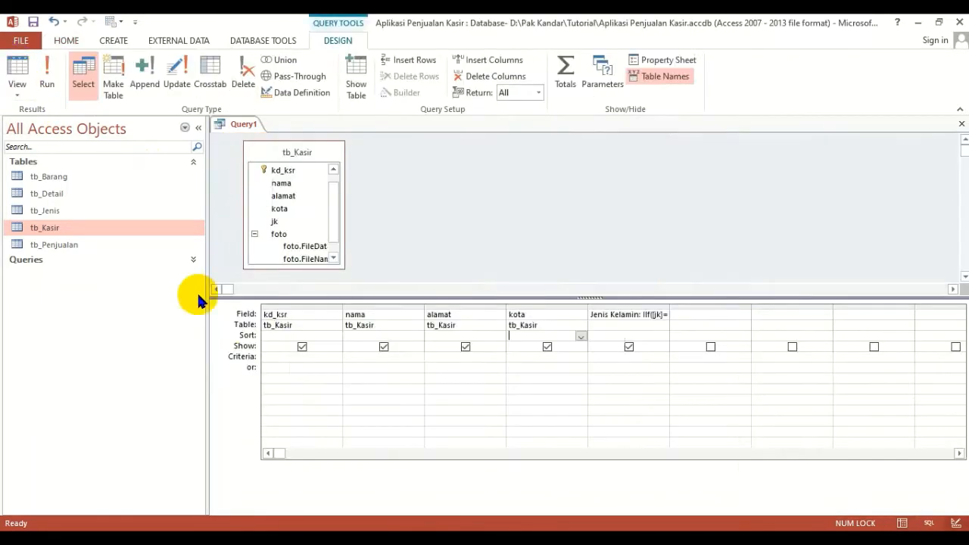
Set the kd_ksr column's sort order to Ascending, run the query to check its records, and return to Design View
left_click(275, 335)
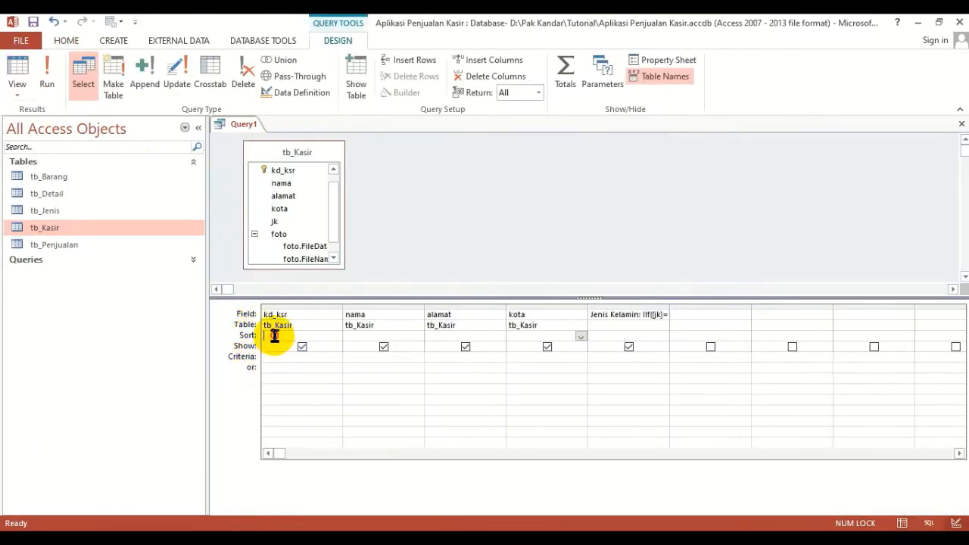
left_click(336, 335)
left_click(295, 346)
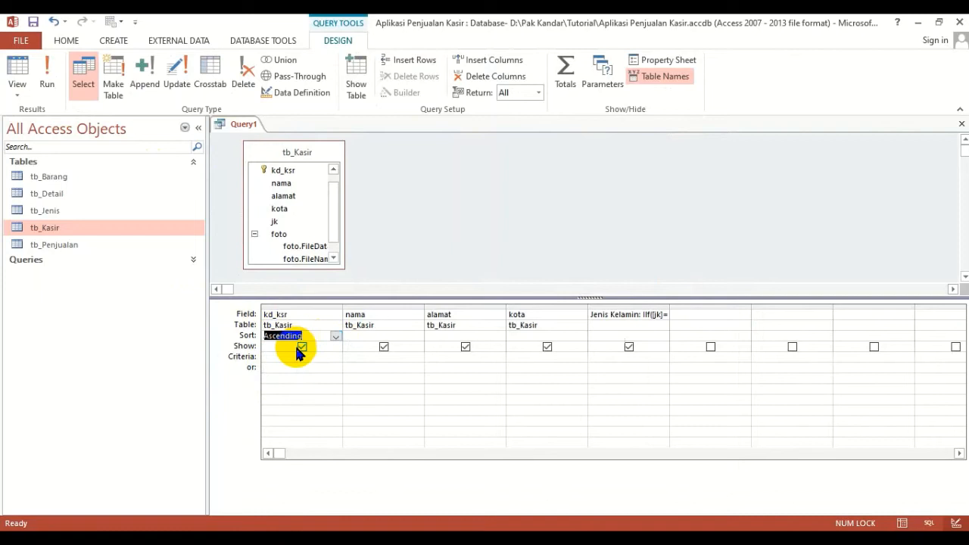
left_click(464, 194)
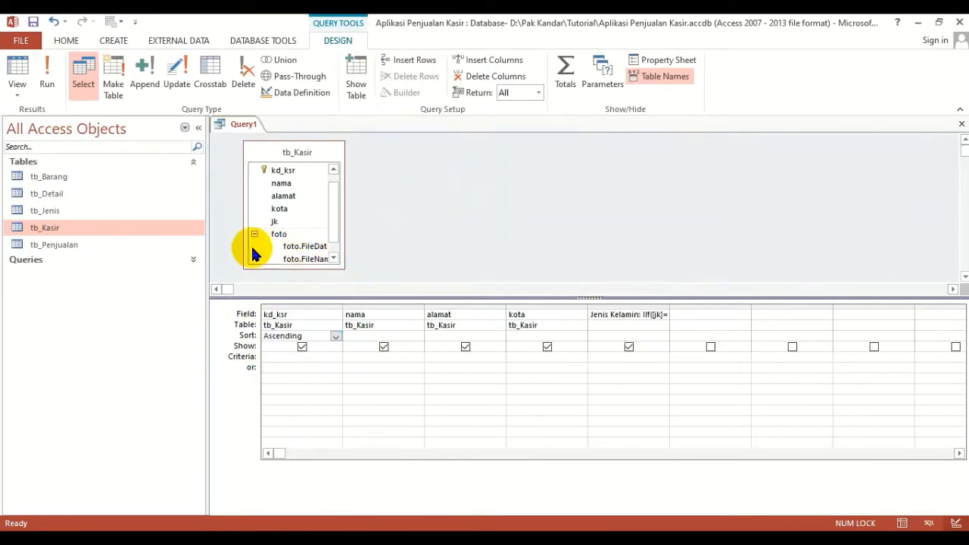
left_click(45, 79)
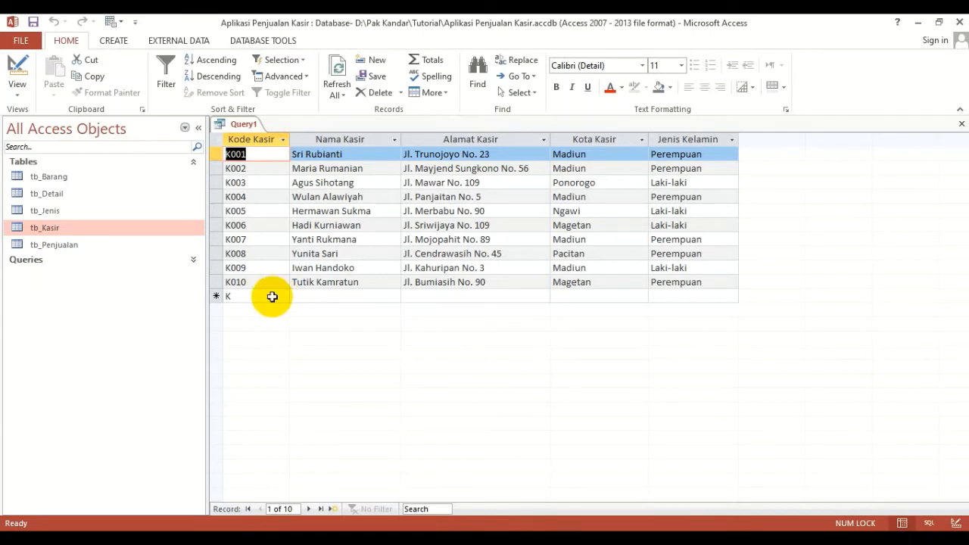
left_click(21, 78)
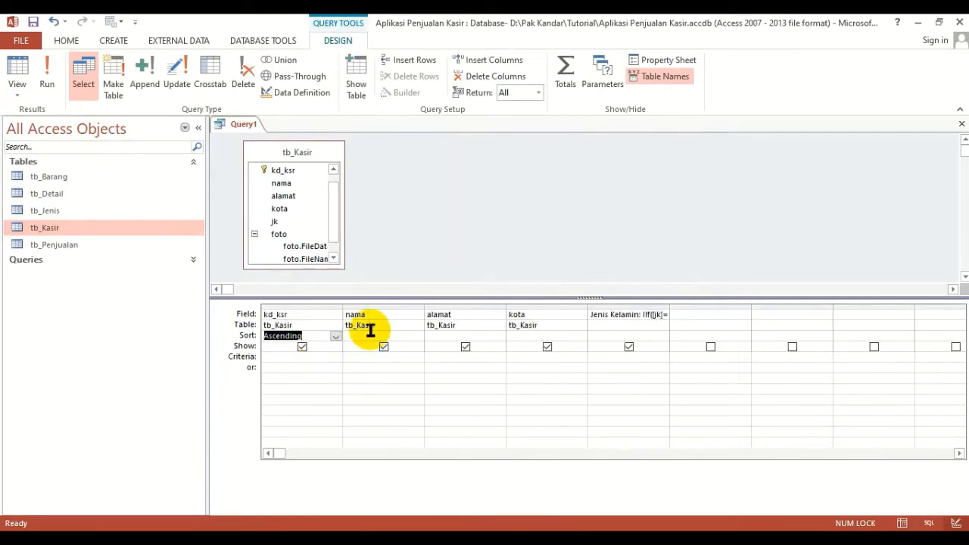
Hide the alamat column from the query results, run the query to check them, and return to Design View
left_click(437, 208)
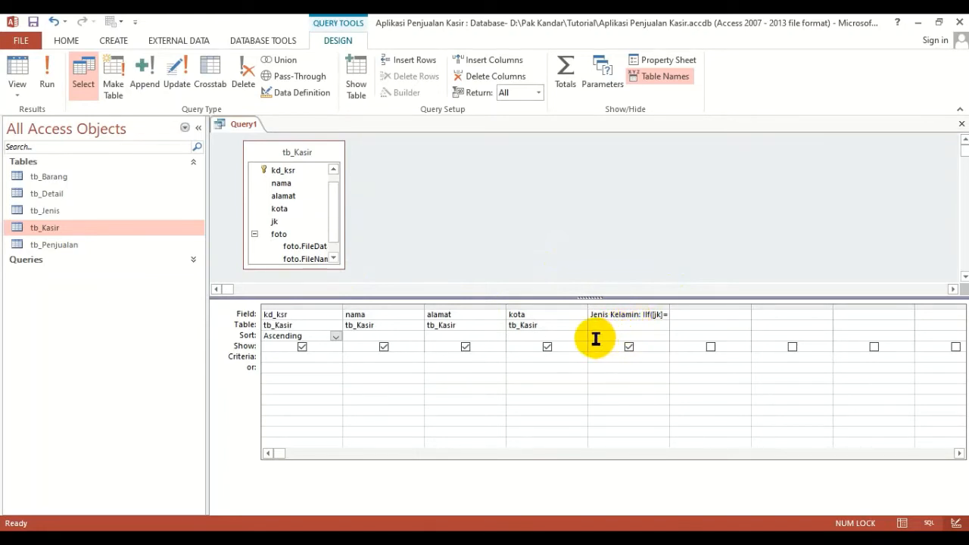
left_click(464, 347)
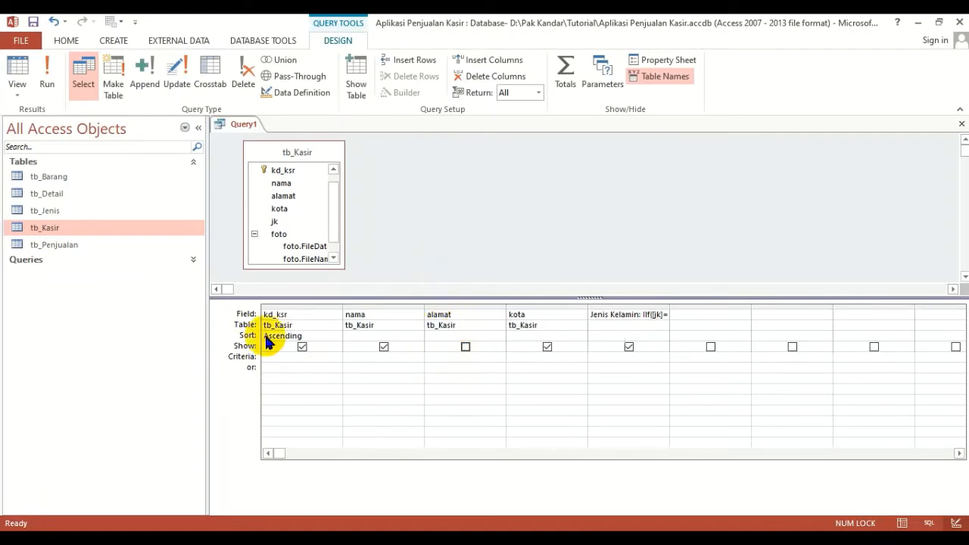
left_click(42, 76)
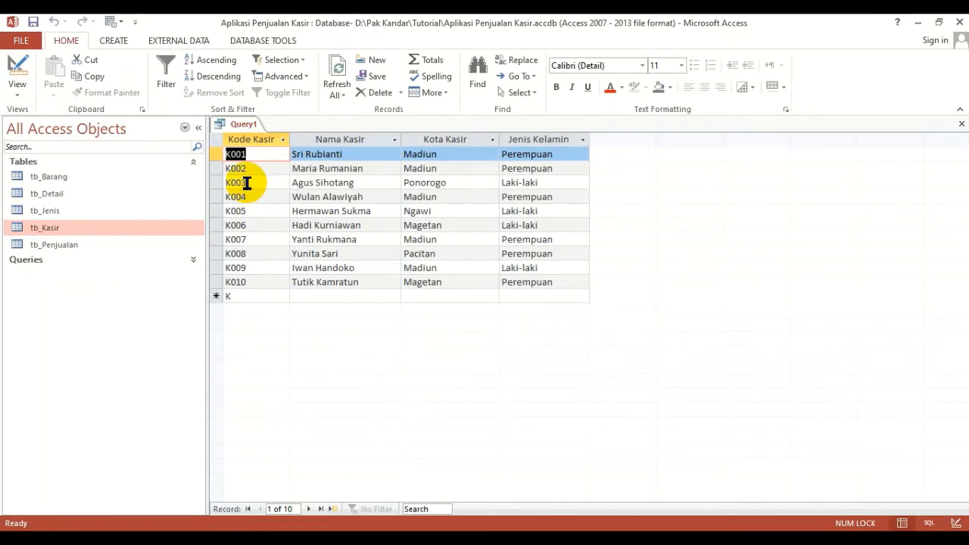
left_click(18, 67)
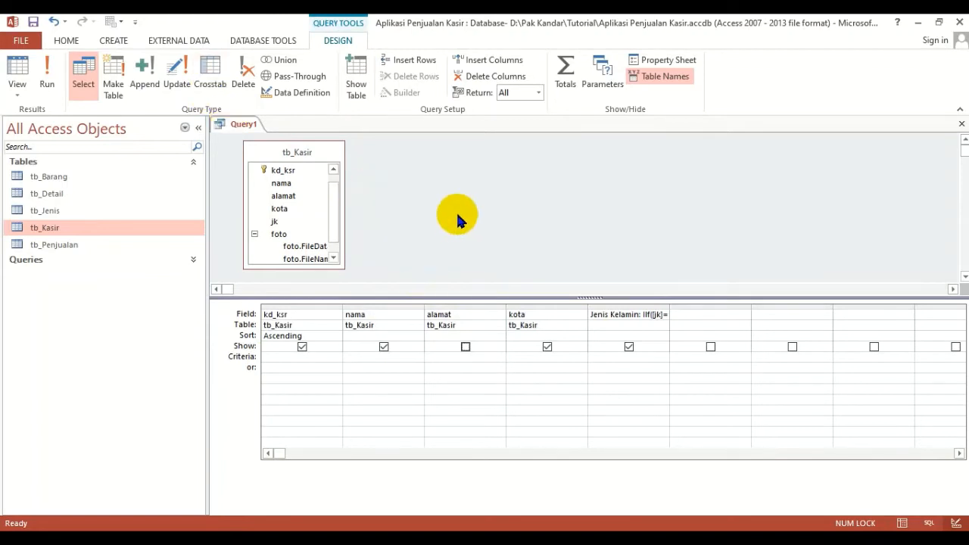
Save the query as q_Kasir and close it
left_click(36, 22)
type("q_")
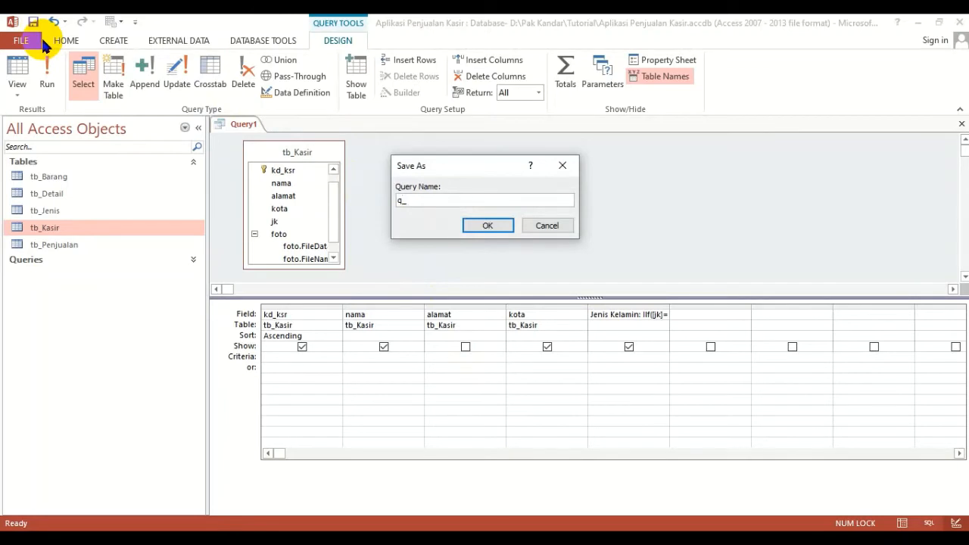
type("Kasir")
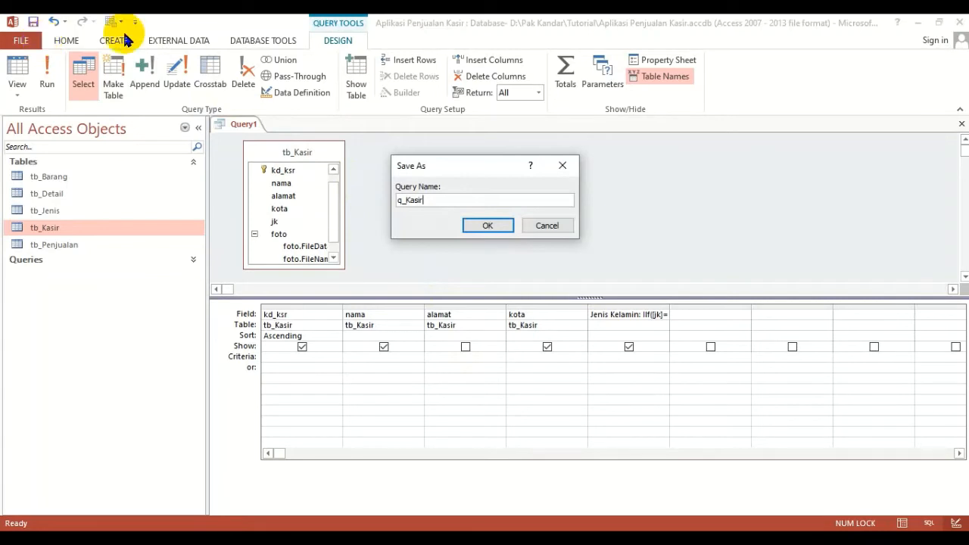
left_click(482, 222)
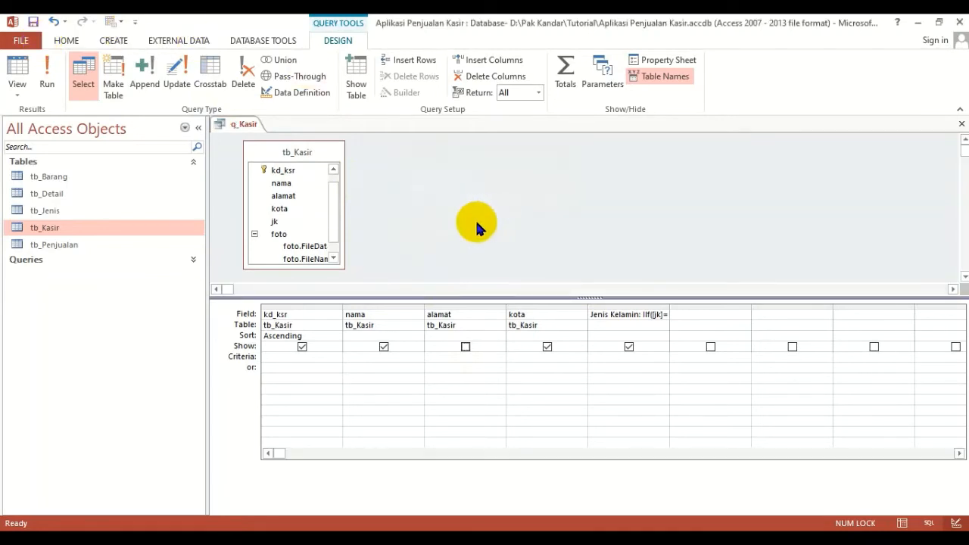
left_click(961, 123)
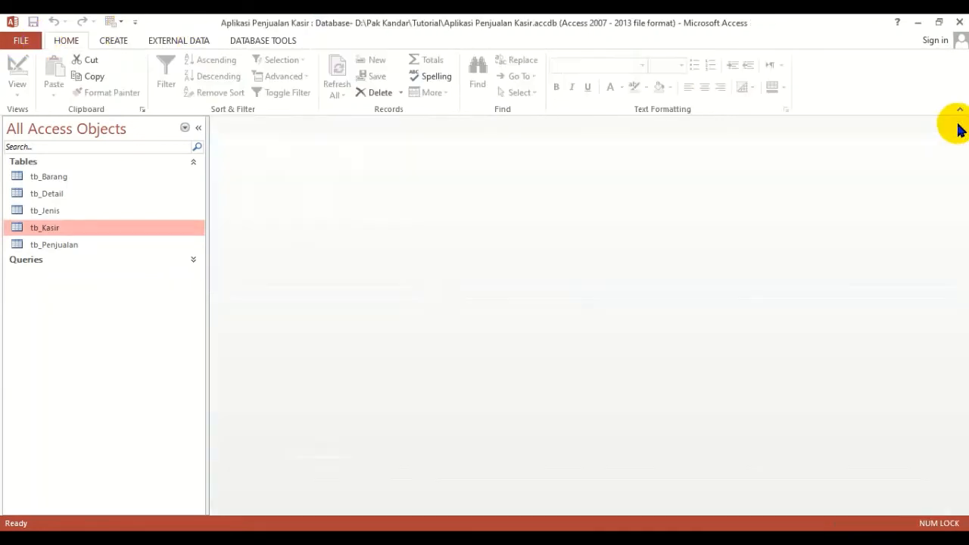
Expand the Queries group and open the q_Kasir query in Design View
left_click(38, 261)
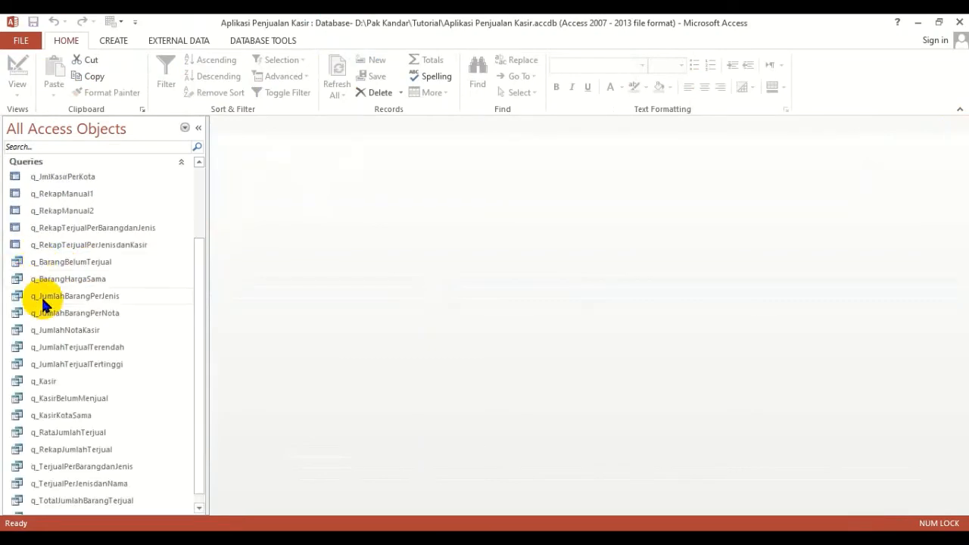
scroll(39, 303, "down", 1)
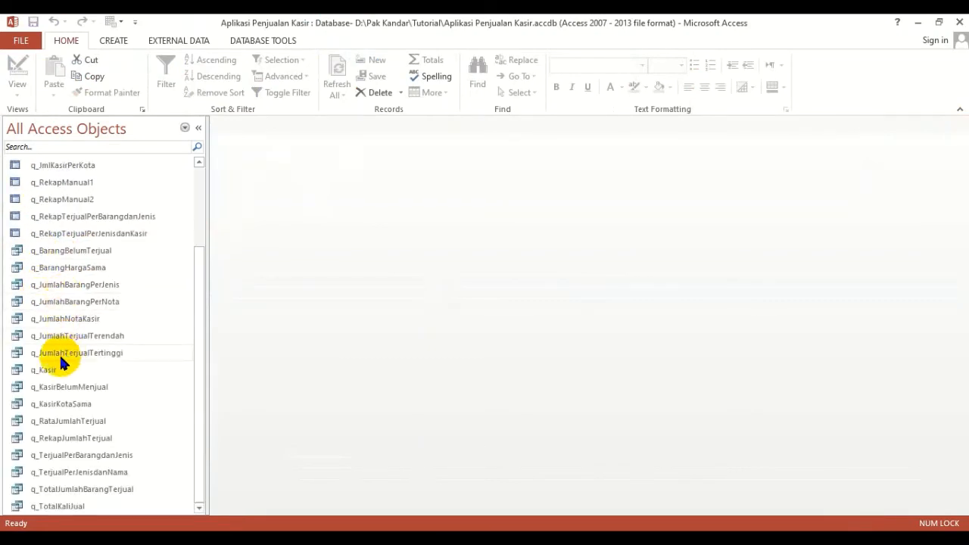
left_click(45, 369)
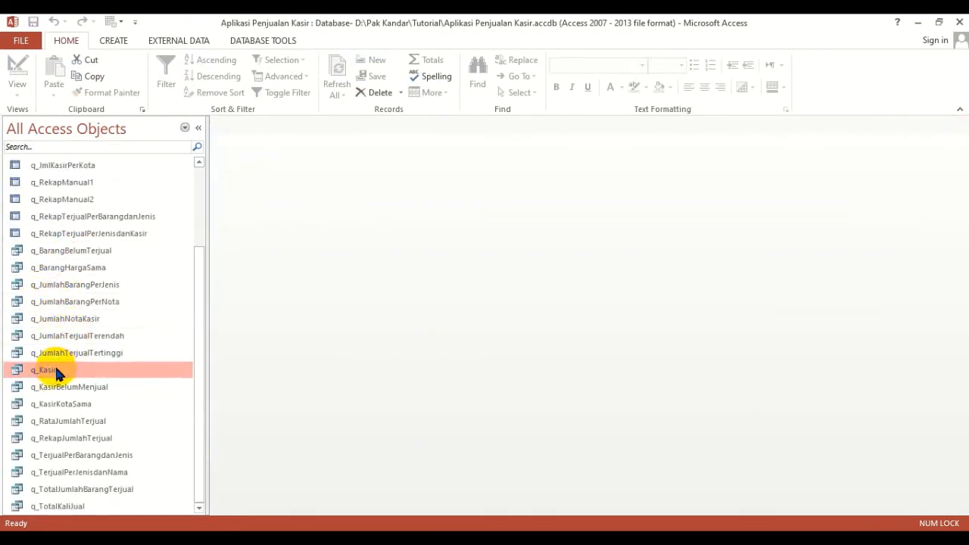
right_click(56, 368)
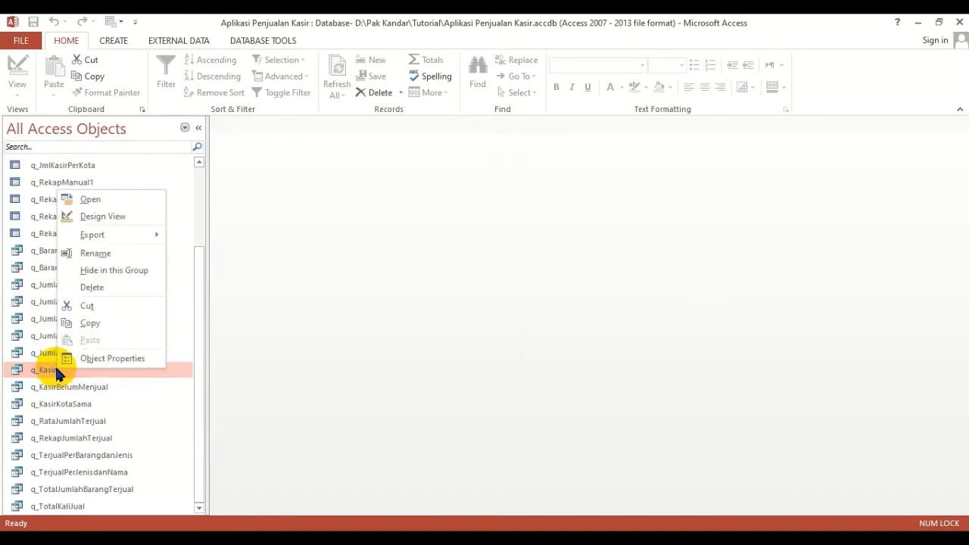
left_click(91, 217)
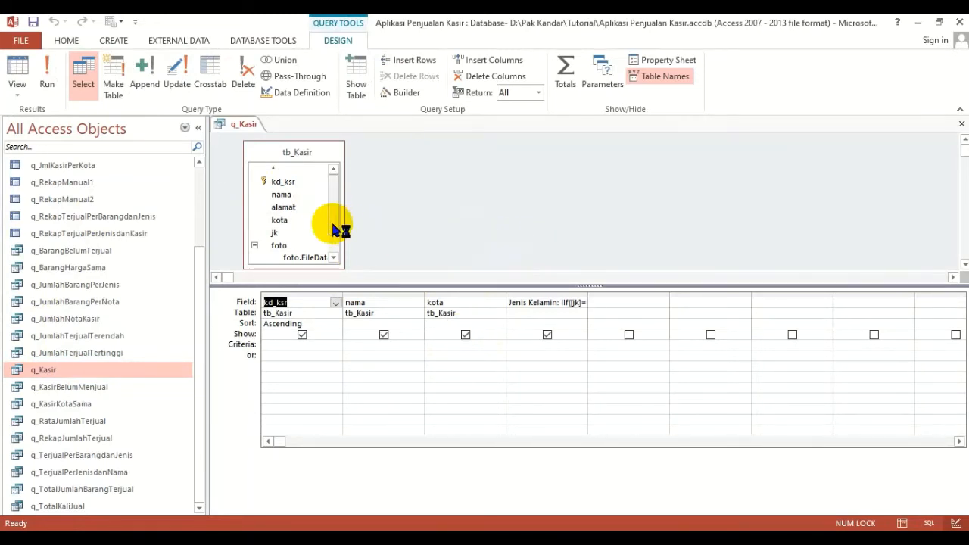
Insert the alamat field between nama and kota, keep it shown, and check the records in Datasheet View, returning to Design View
left_click(292, 208)
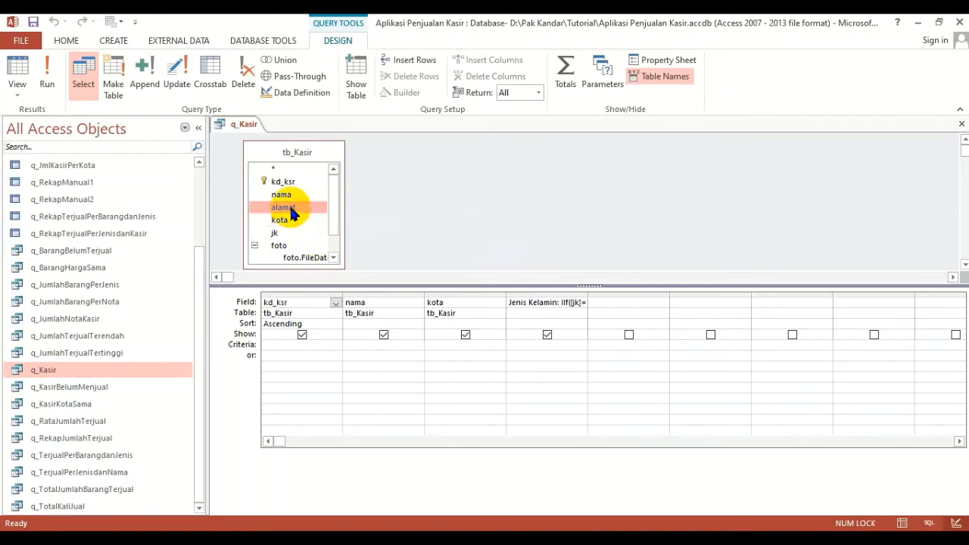
mouse_move(287, 206)
left_mouse_down()
mouse_move(409, 279)
mouse_move(441, 314)
mouse_move(448, 306)
mouse_move(301, 212)
left_mouse_up()
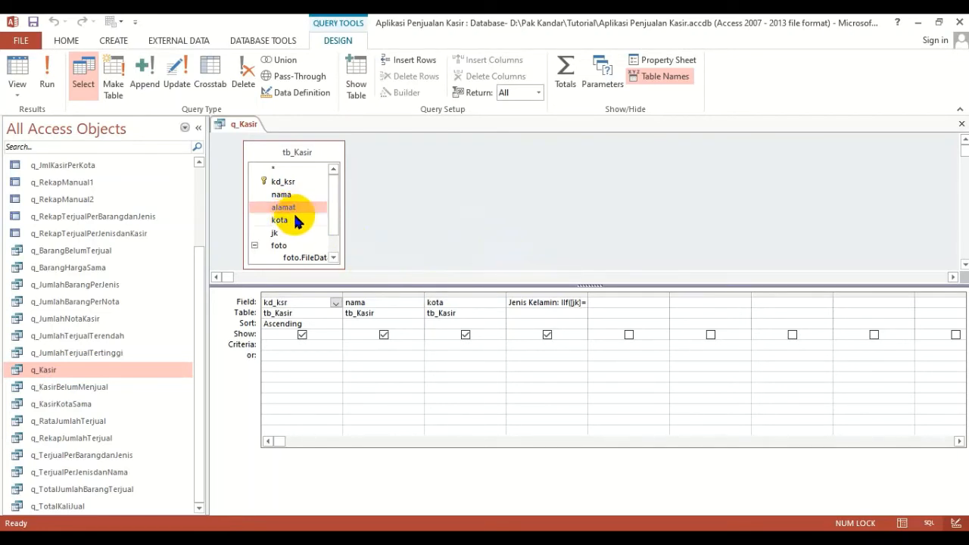
left_click_drag(288, 206, 440, 303)
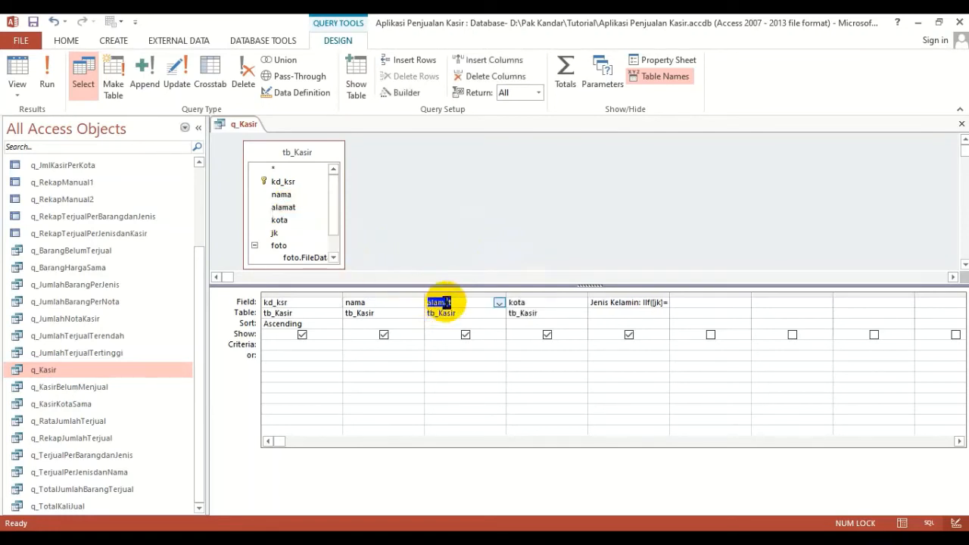
left_click(464, 336)
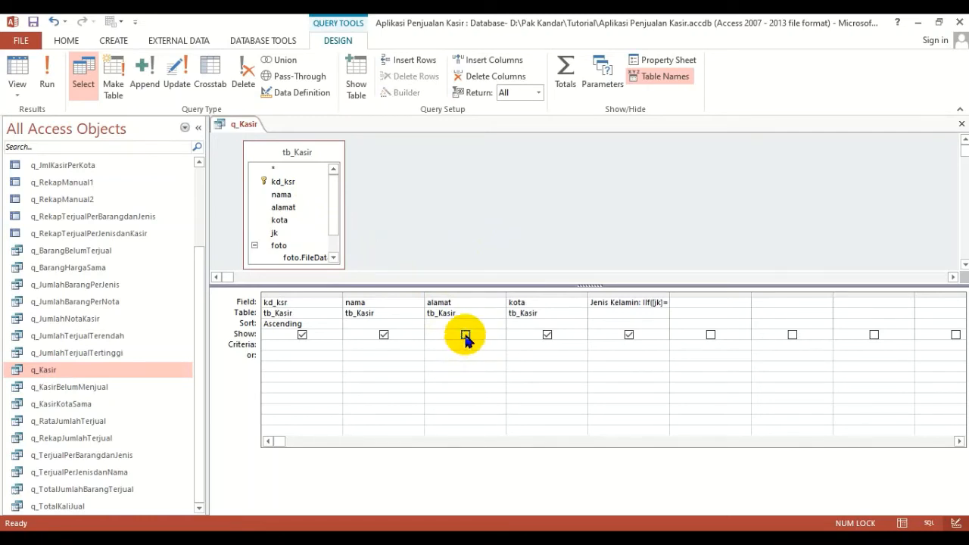
left_click(464, 335)
left_click(18, 68)
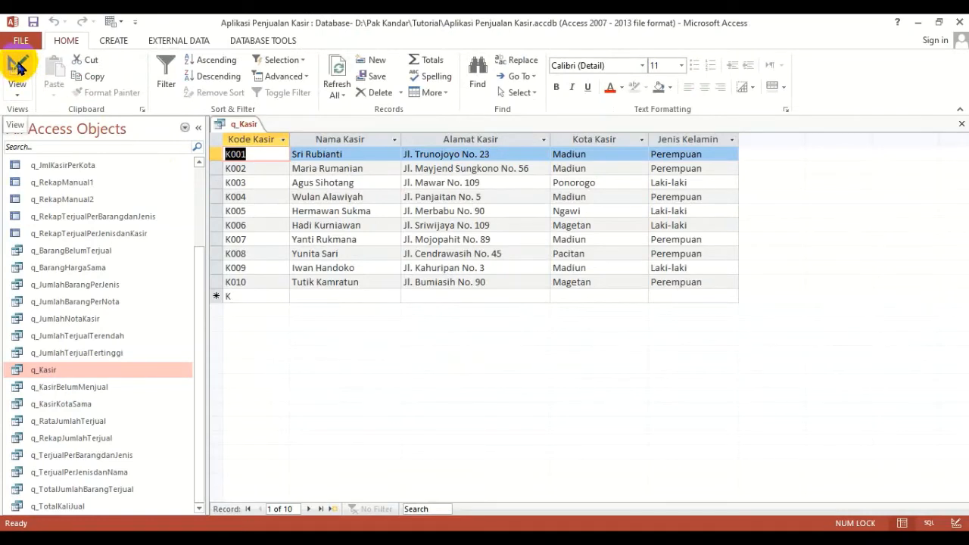
left_click(18, 68)
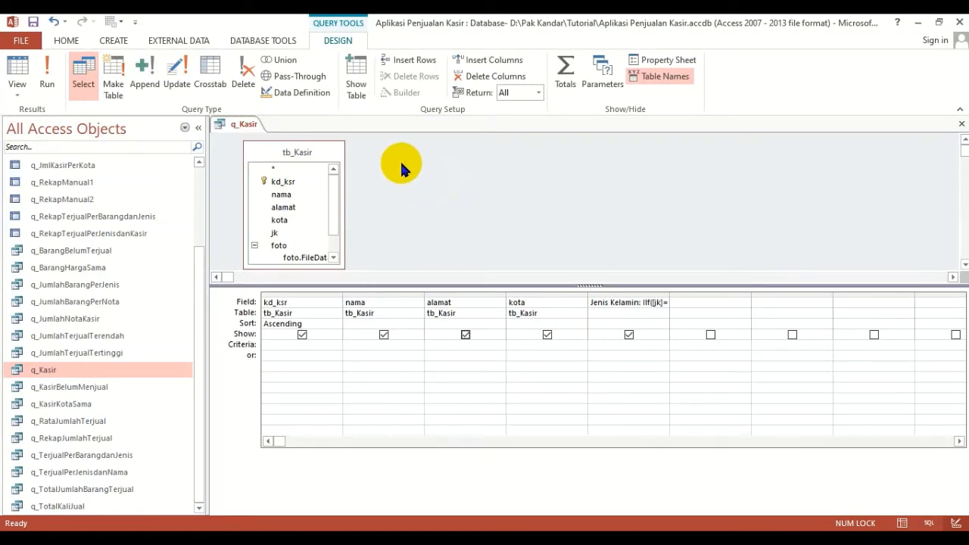
Close the q_Kasir query and save its design changes
left_click(493, 190)
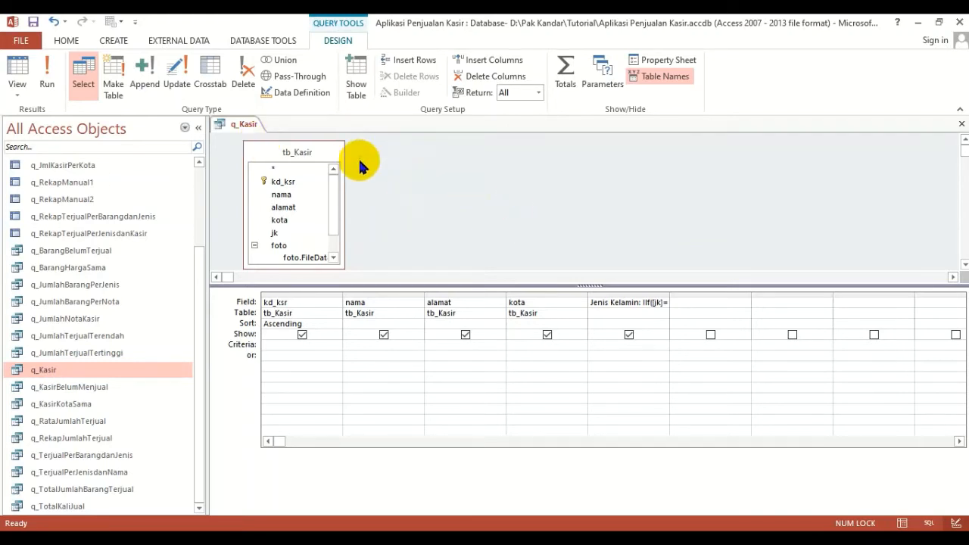
left_click(962, 124)
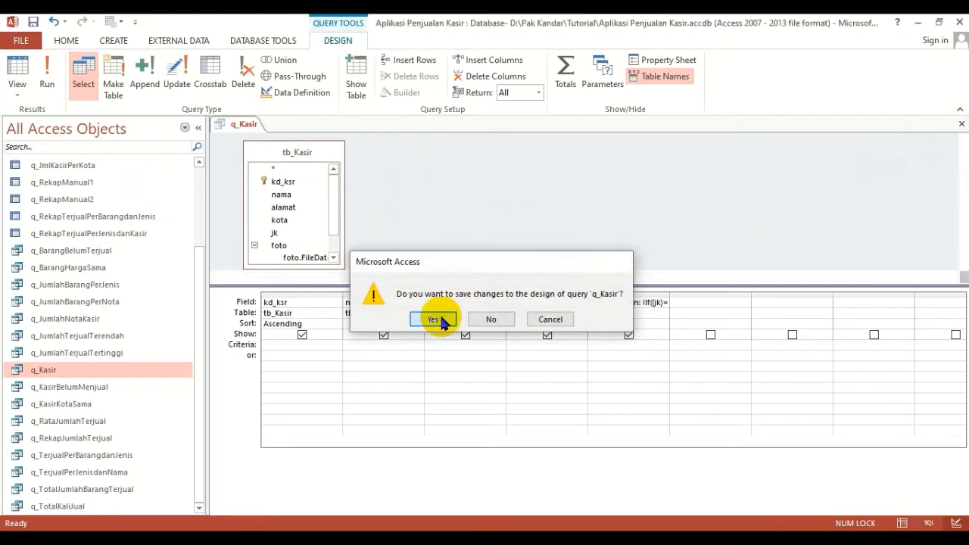
left_click(438, 319)
left_click(114, 40)
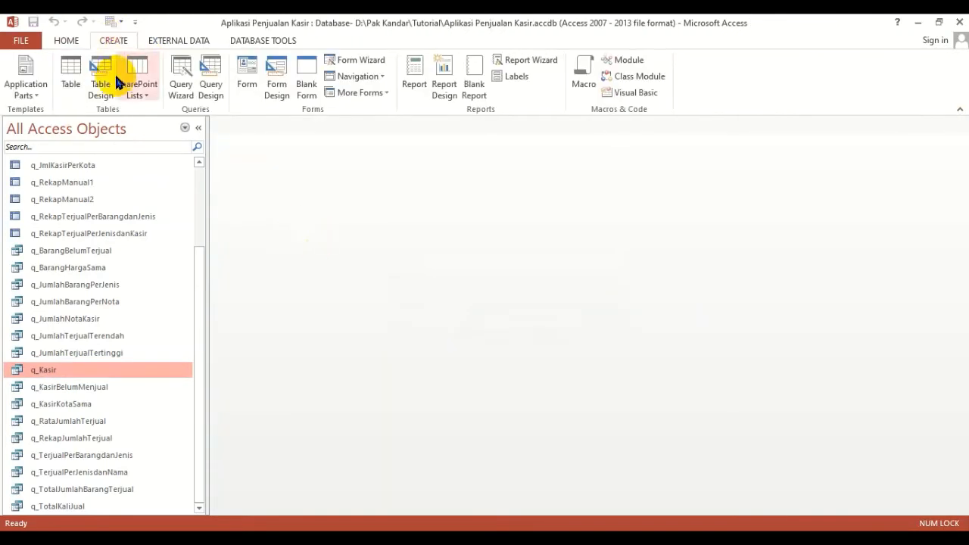
left_click(209, 68)
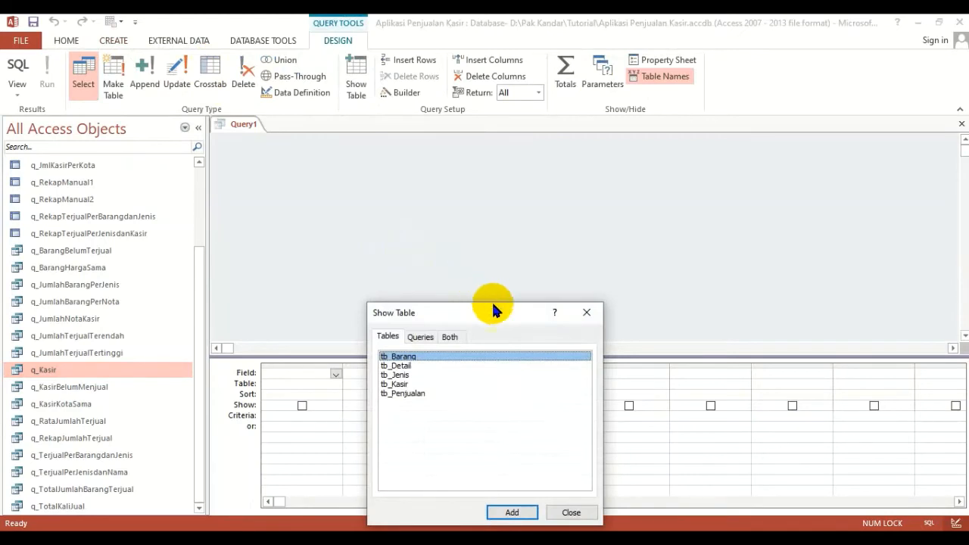
left_click_drag(449, 312, 455, 196)
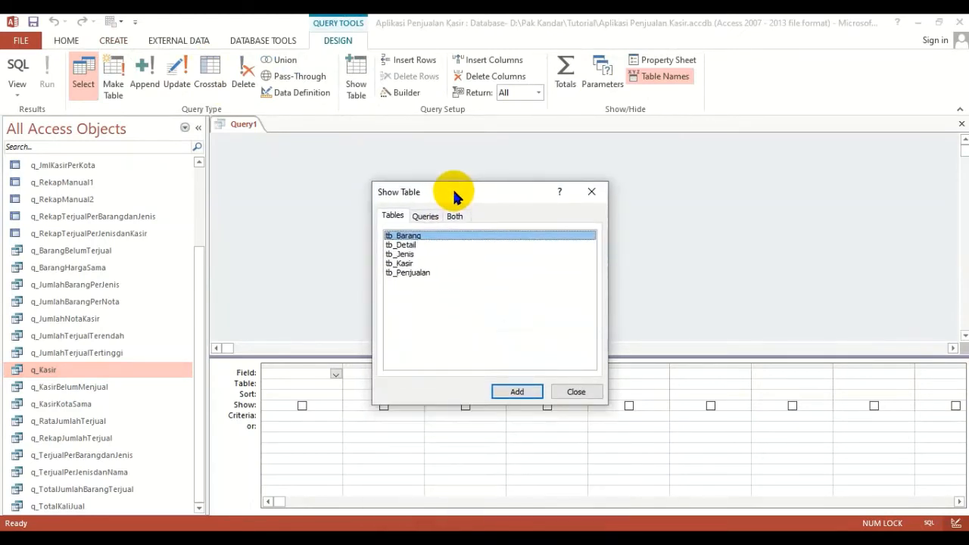
left_click(402, 263)
left_click(517, 392)
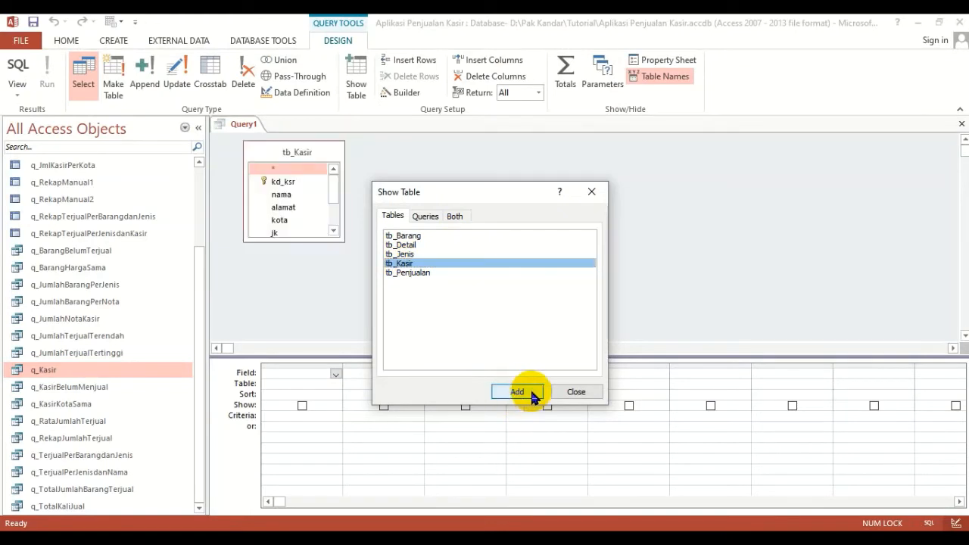
left_click(572, 392)
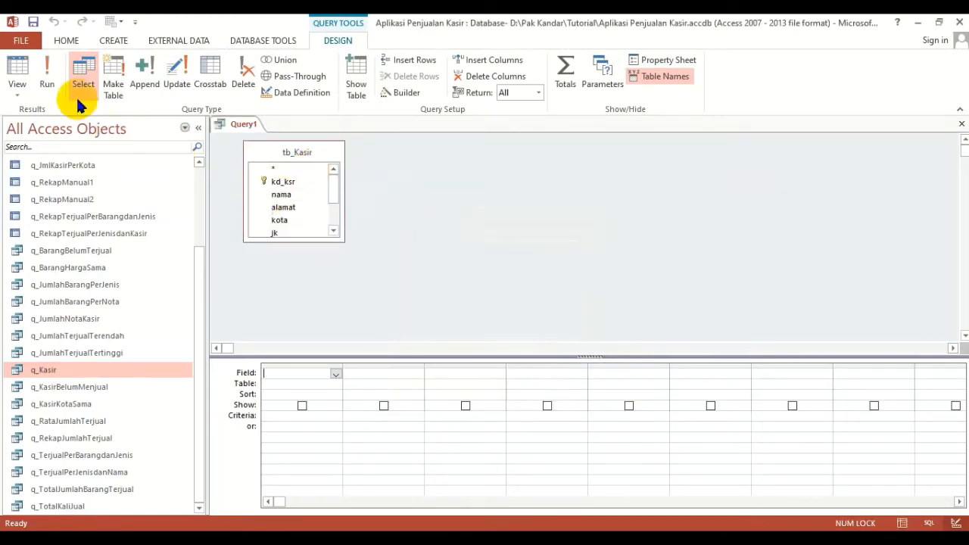
left_click(78, 73)
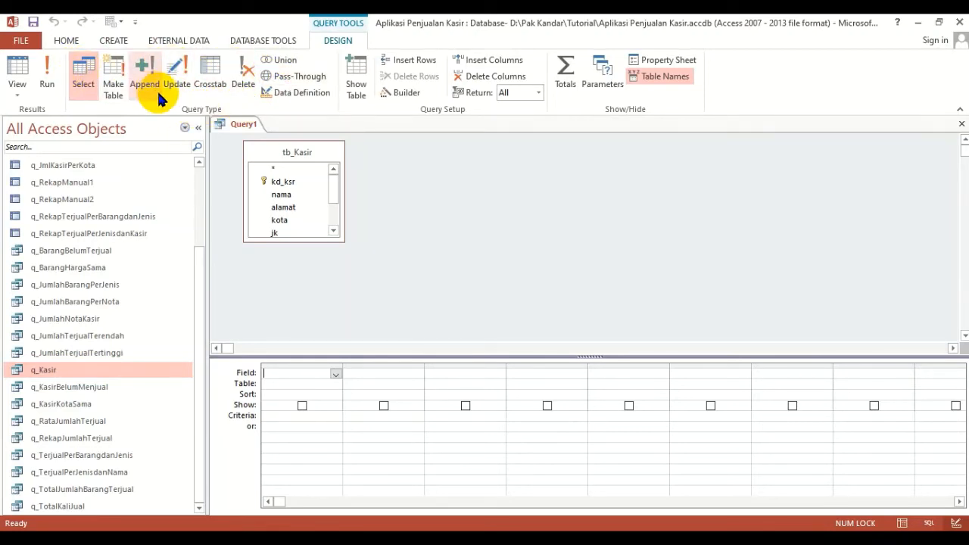
left_click(961, 124)
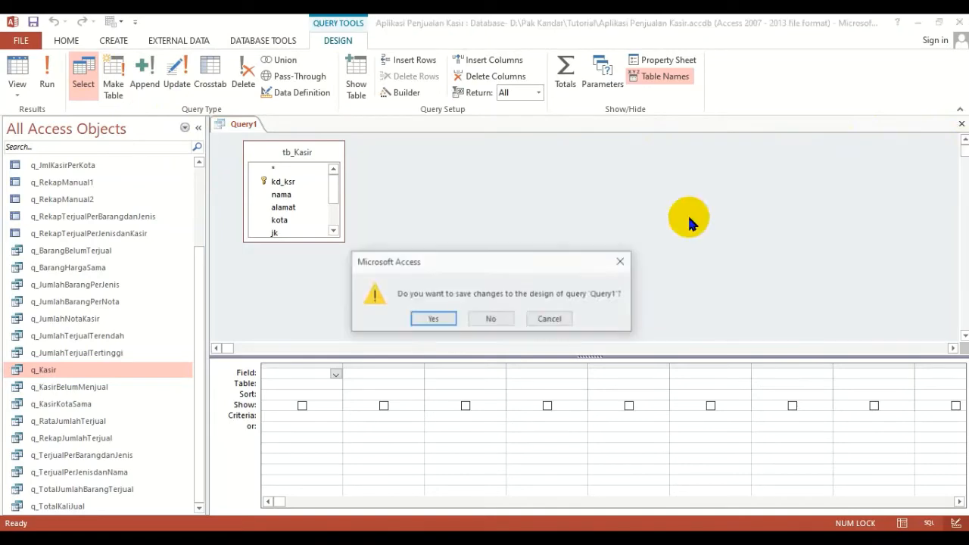
left_click(492, 321)
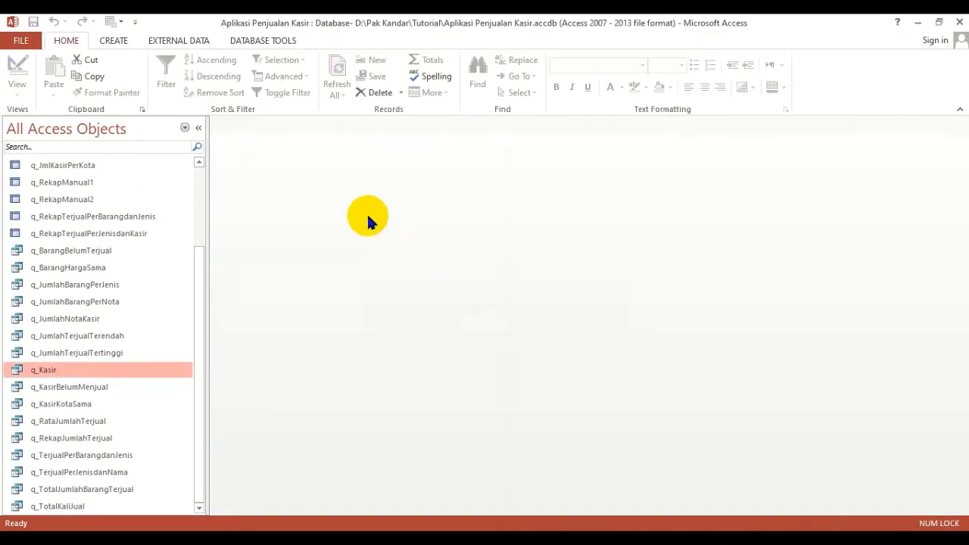
left_click(121, 42)
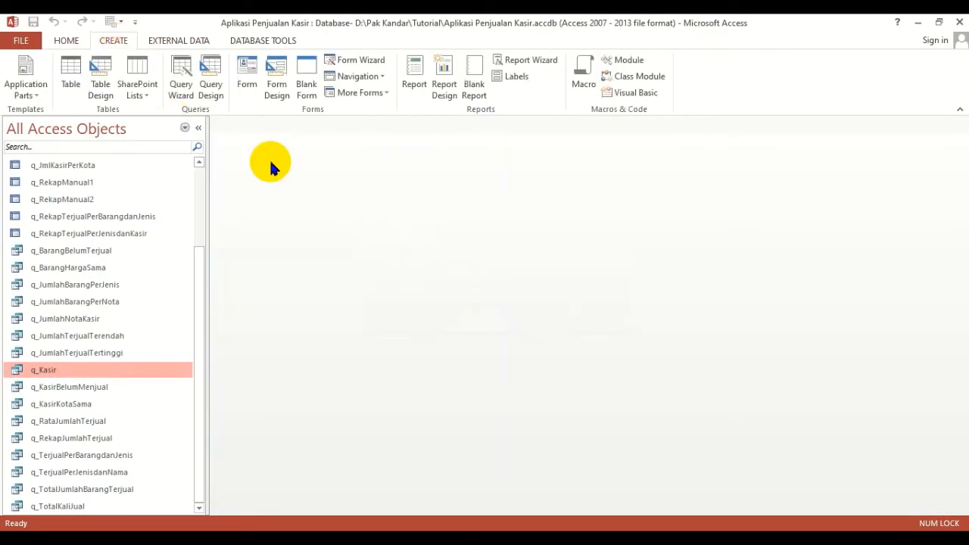
left_click(211, 83)
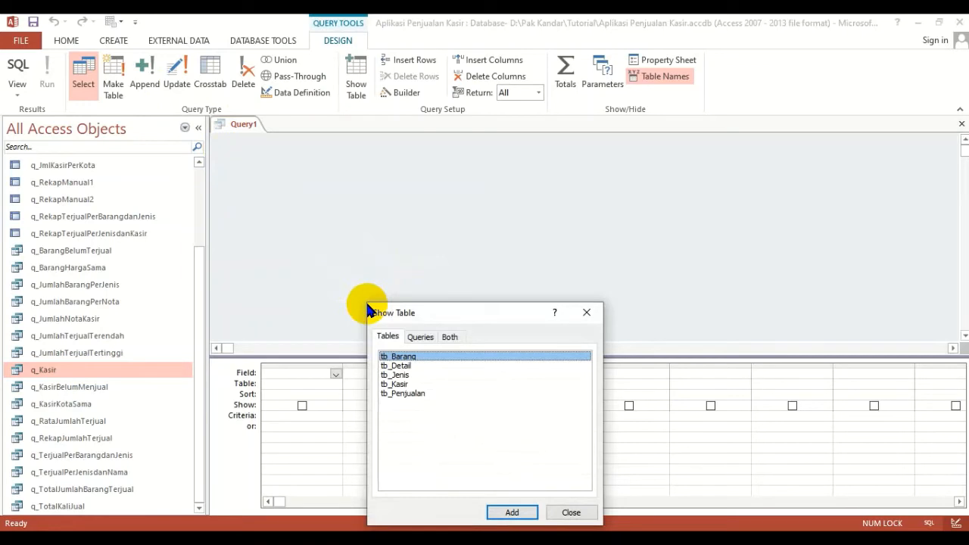
left_click(572, 512)
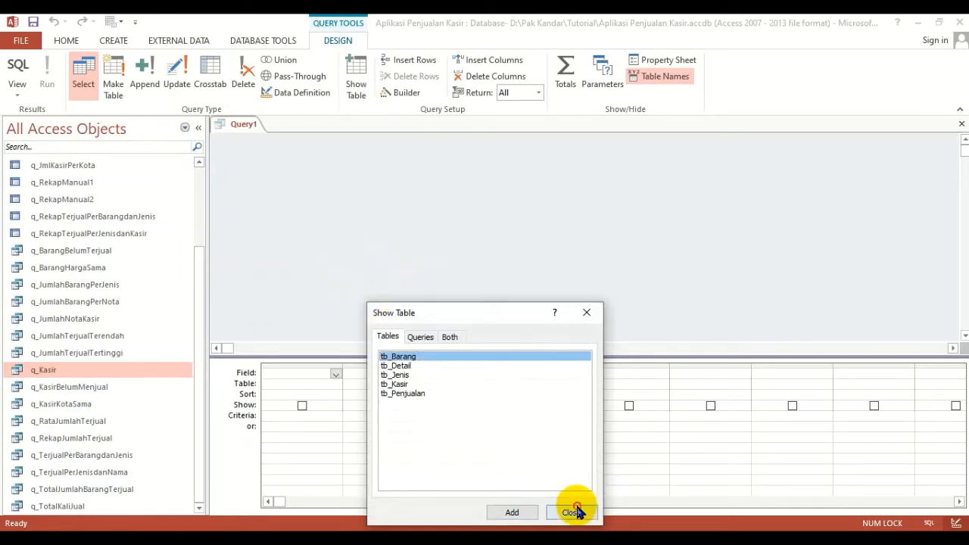
left_click(961, 124)
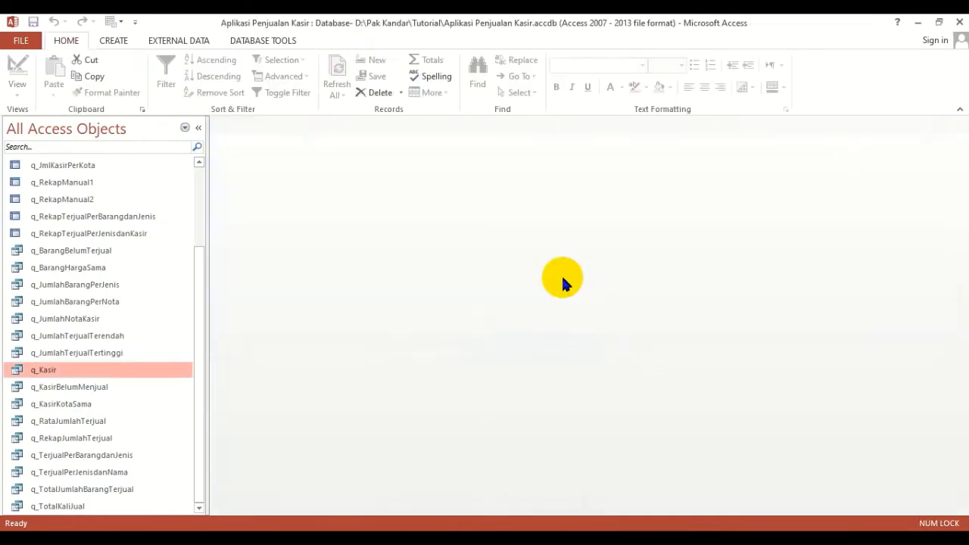
Open the q_Kasir query to examine its records and its design in Design View, and close it
double_click(36, 371)
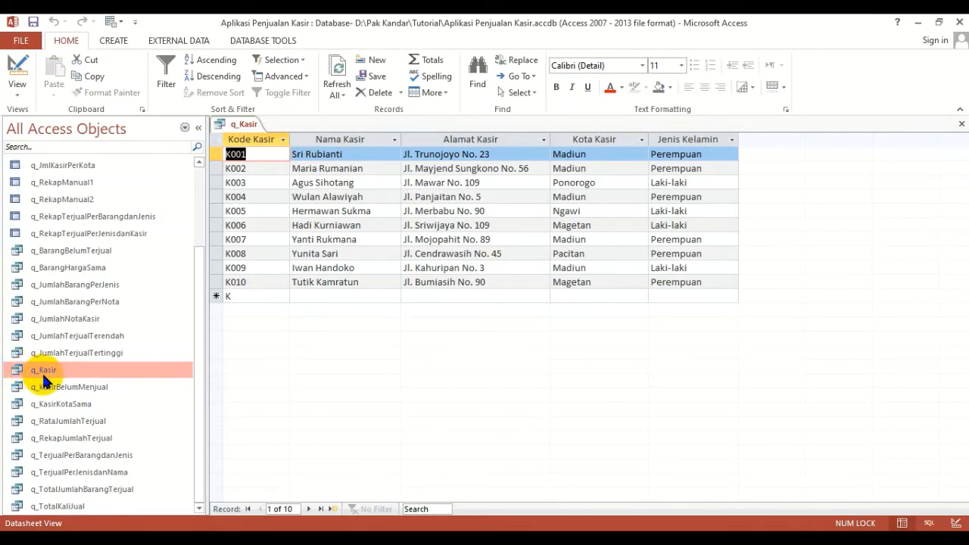
left_click(18, 75)
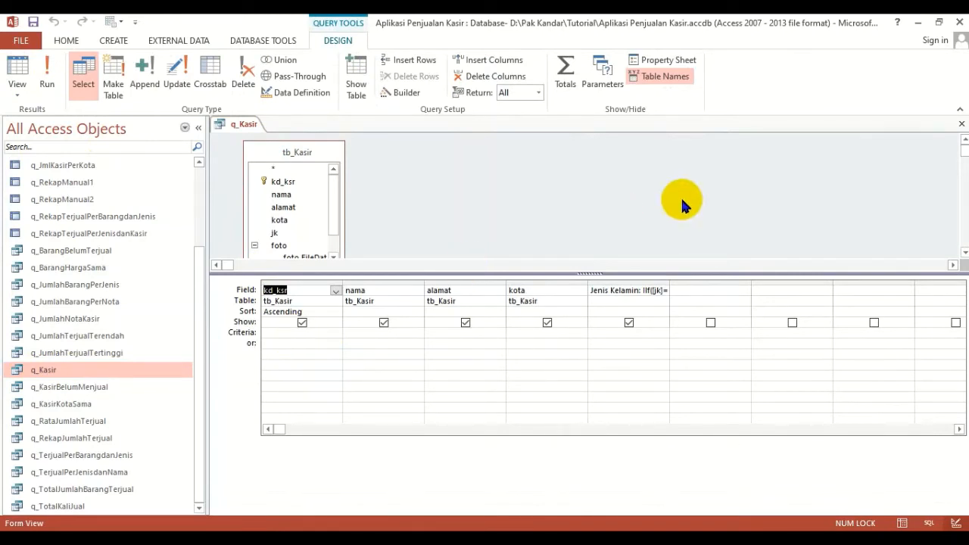
left_click(959, 126)
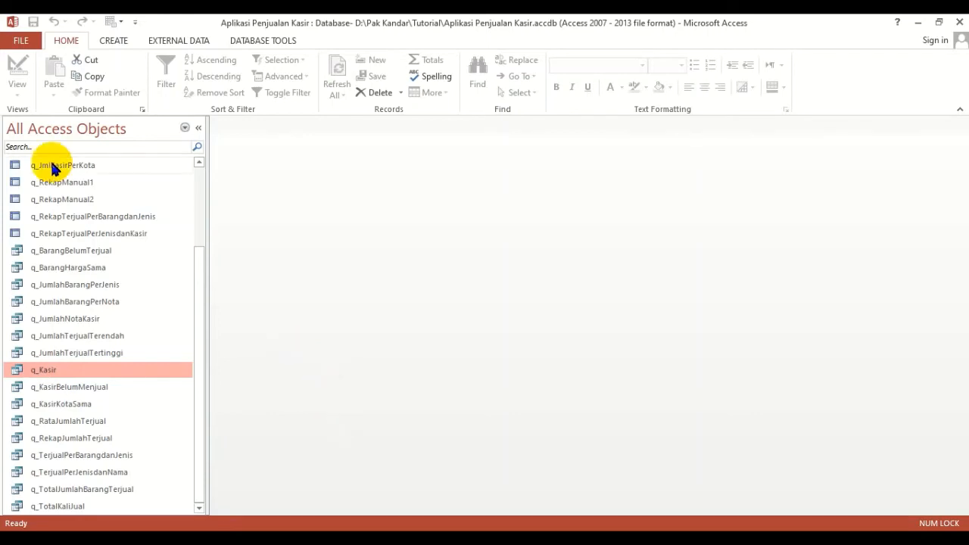
Create a new select query in Design View and add the tables tb_Penjualan and tb_Detail to it
left_click(117, 40)
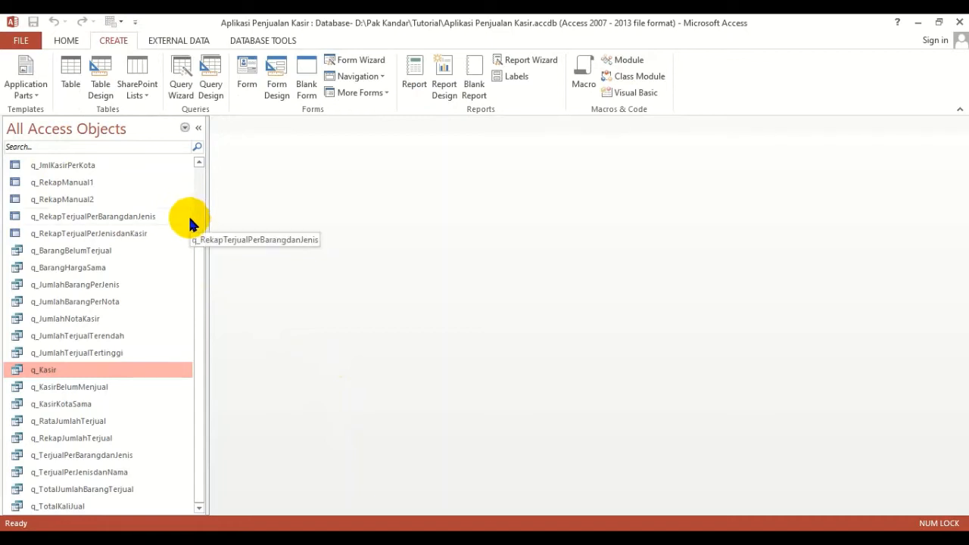
left_click(218, 70)
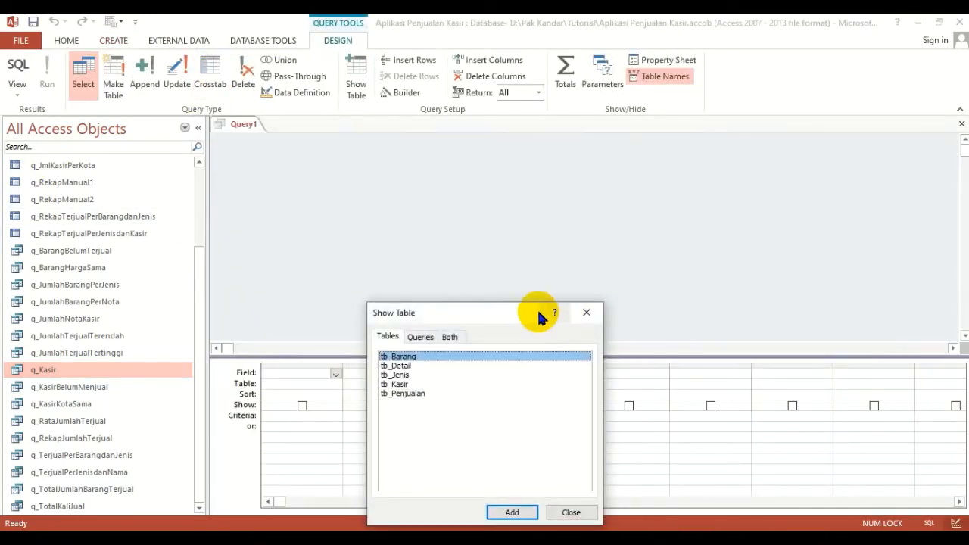
left_click_drag(512, 314, 561, 203)
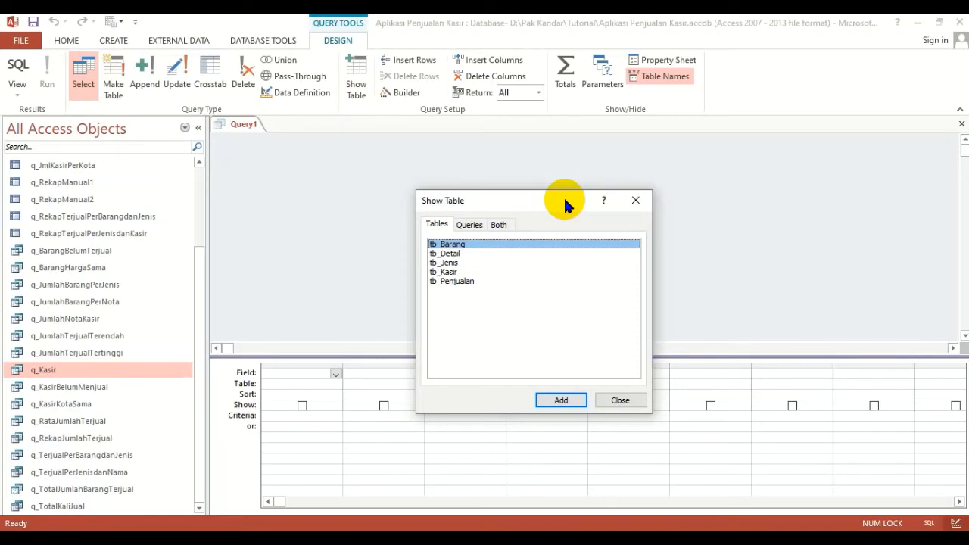
left_click(458, 254)
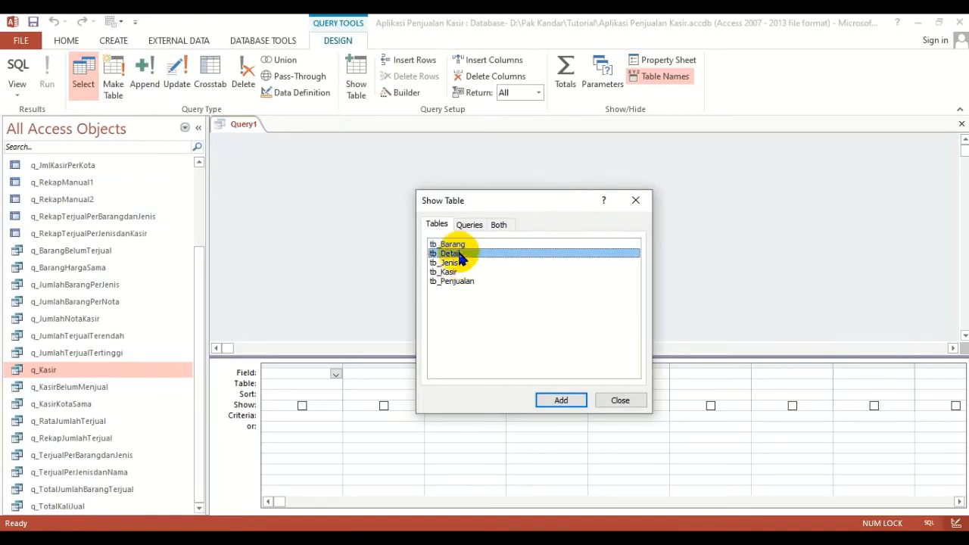
left_click(463, 281)
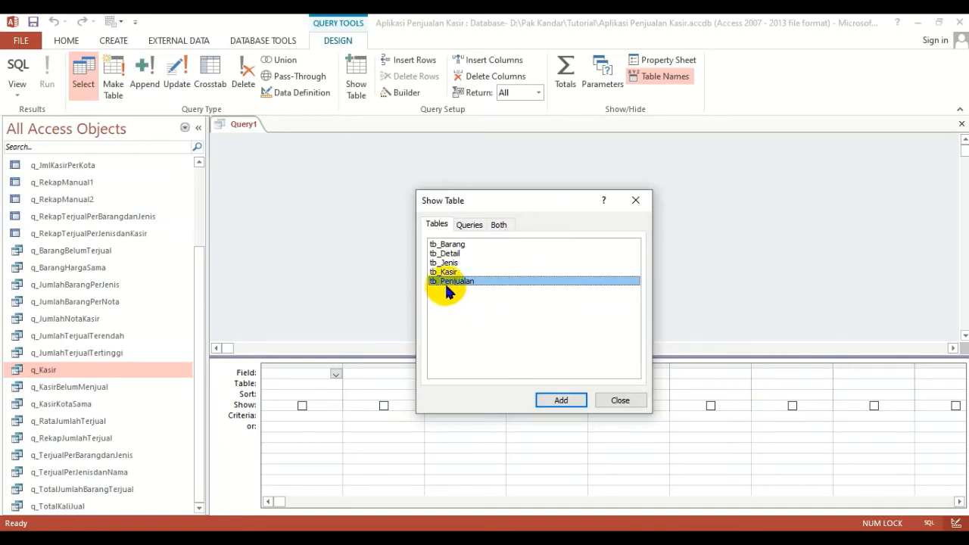
left_click(453, 255)
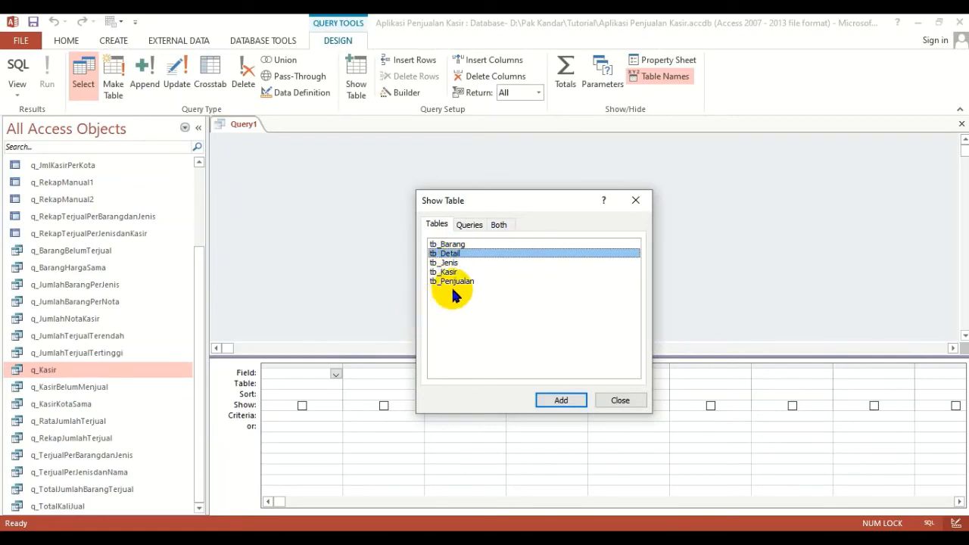
left_click(457, 282)
left_click(458, 254)
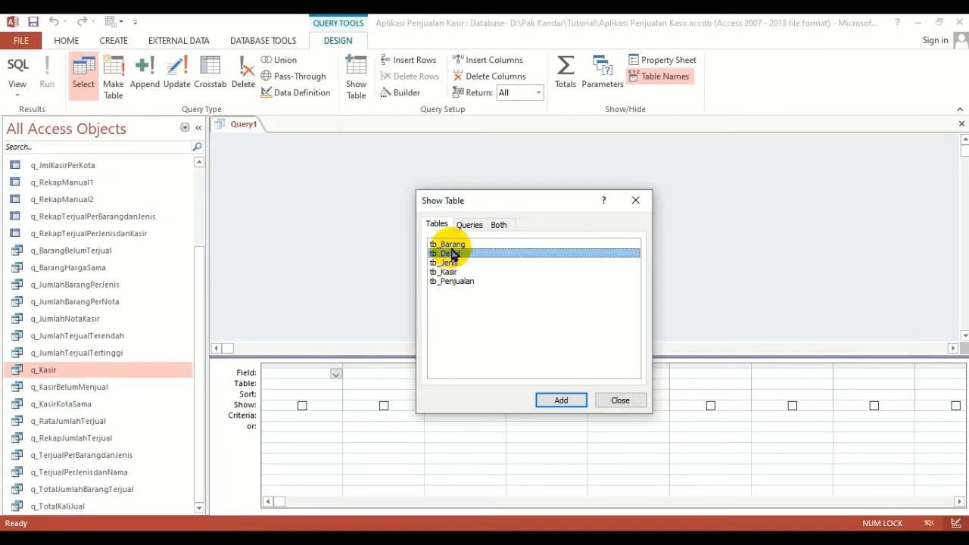
left_click(461, 282)
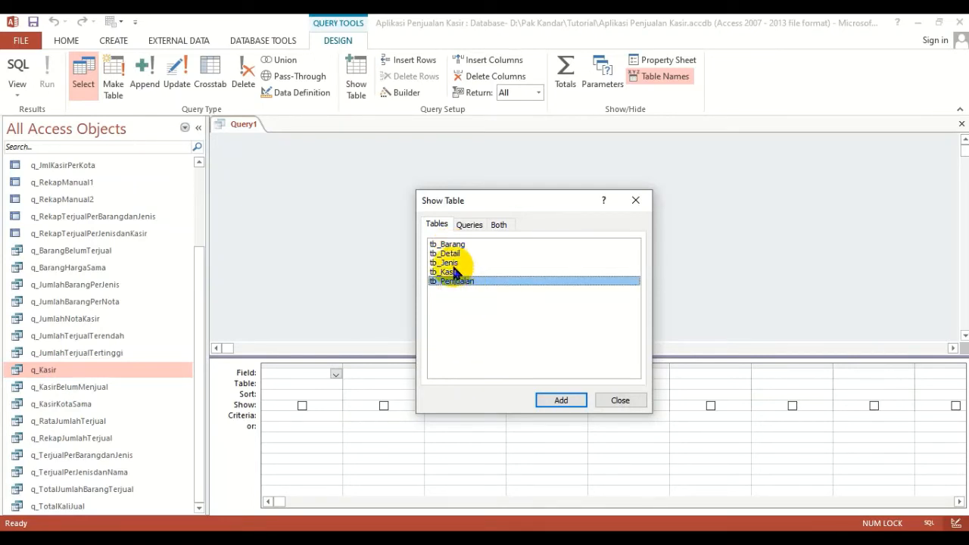
left_click(448, 254)
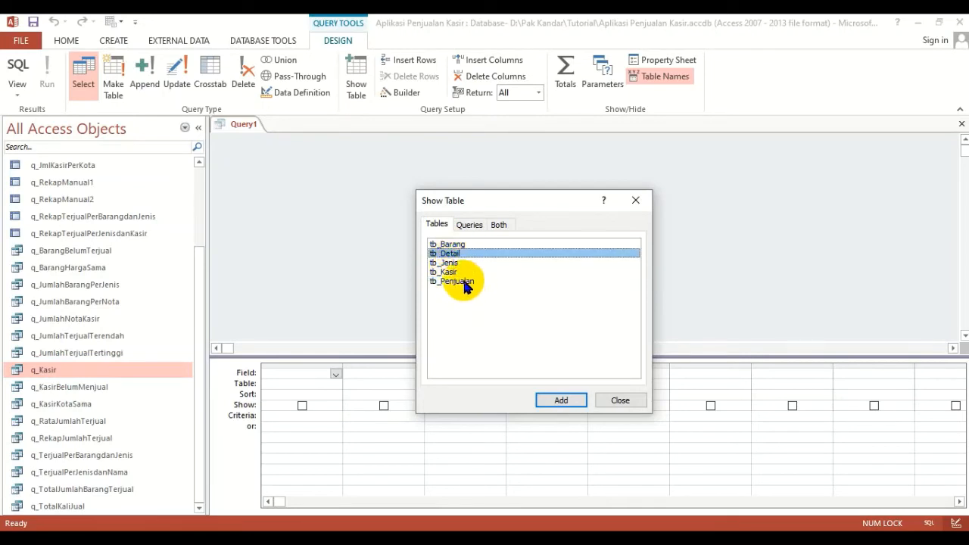
left_click(462, 282)
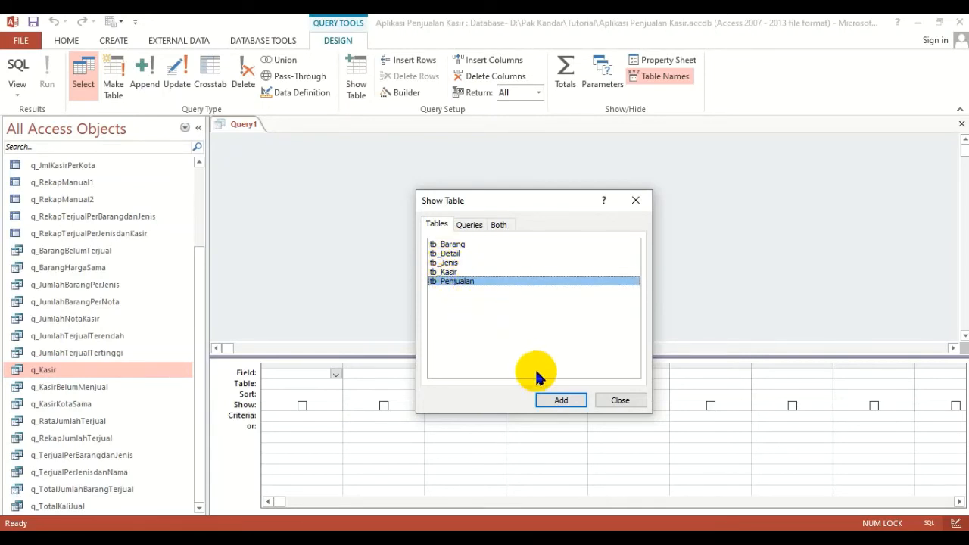
left_click(557, 399)
left_click(453, 255)
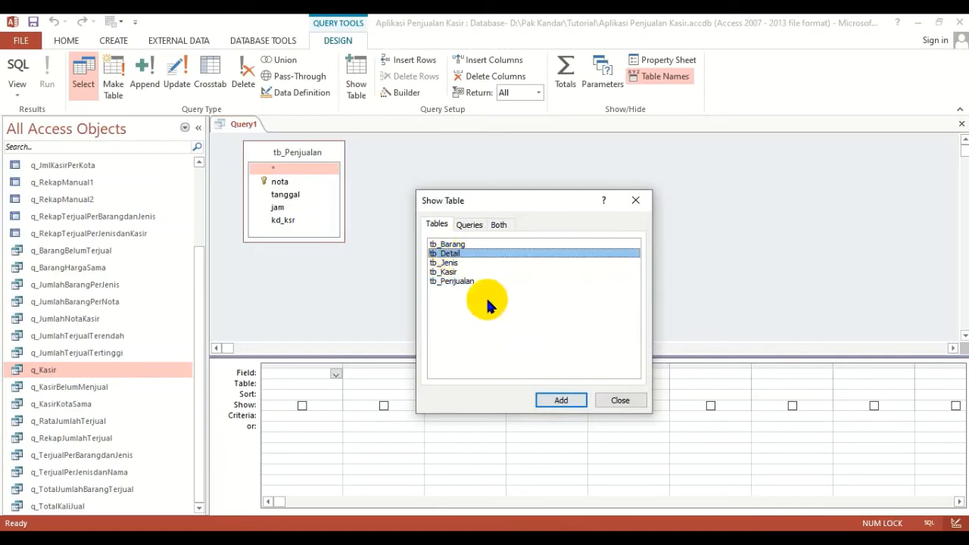
left_click(555, 402)
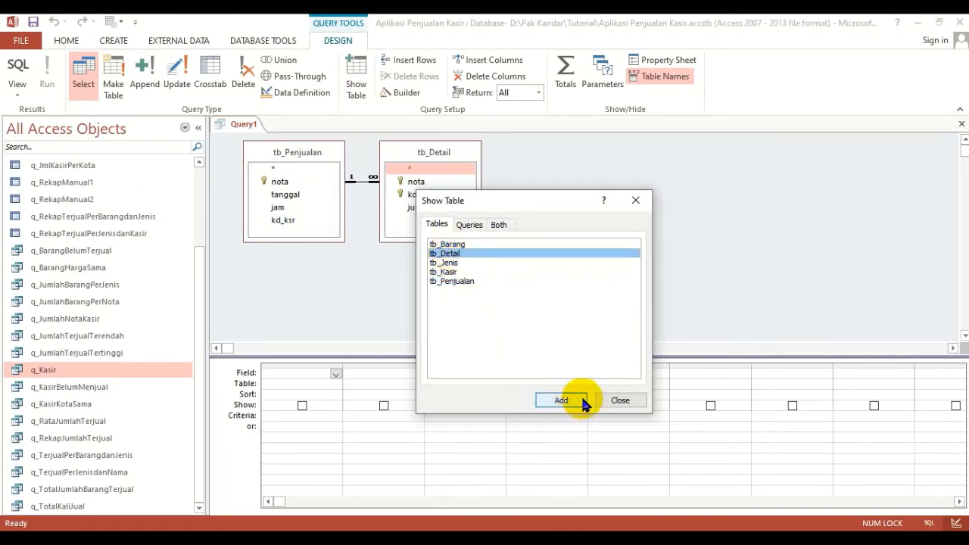
left_click(620, 401)
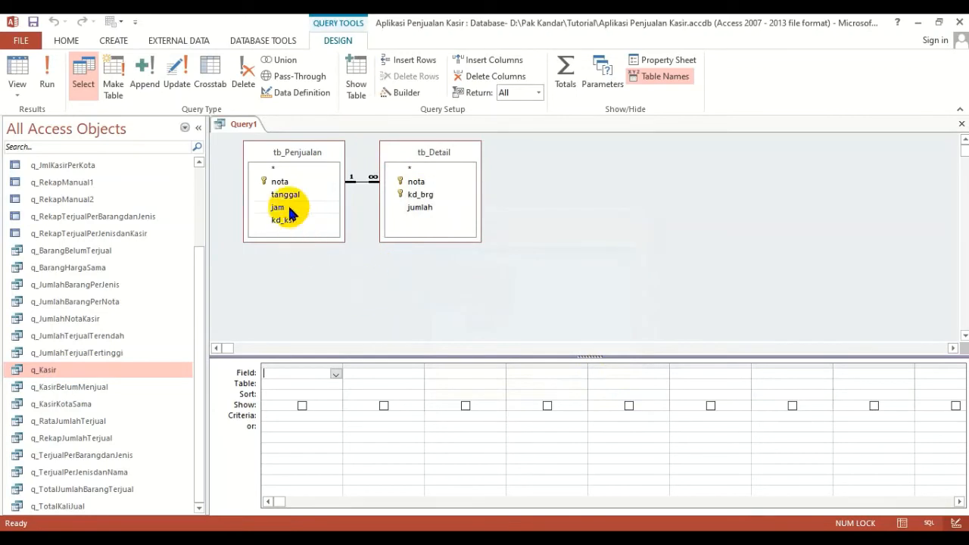
Add the nota field from both tb_Penjualan and tb_Detail to the query, and check the records in Datasheet View
left_click(282, 183)
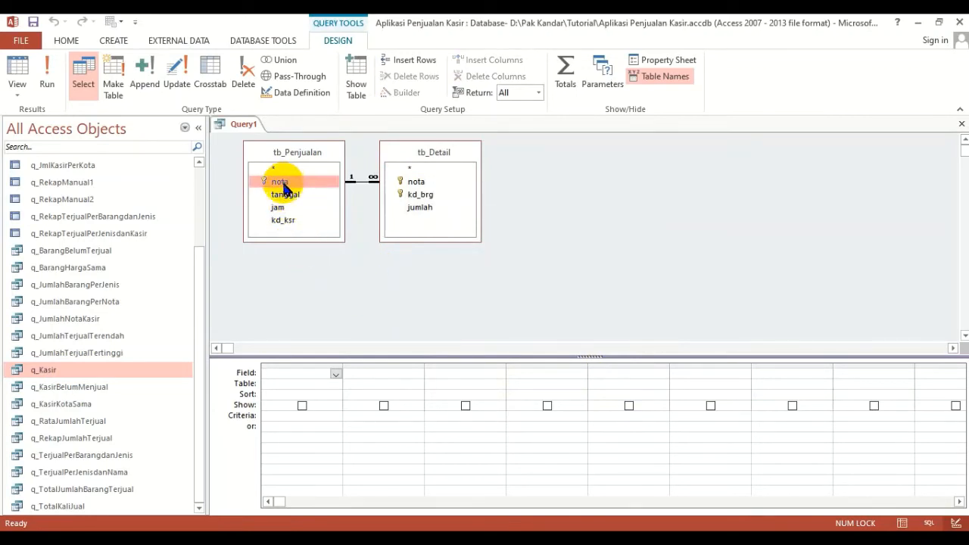
double_click(283, 187)
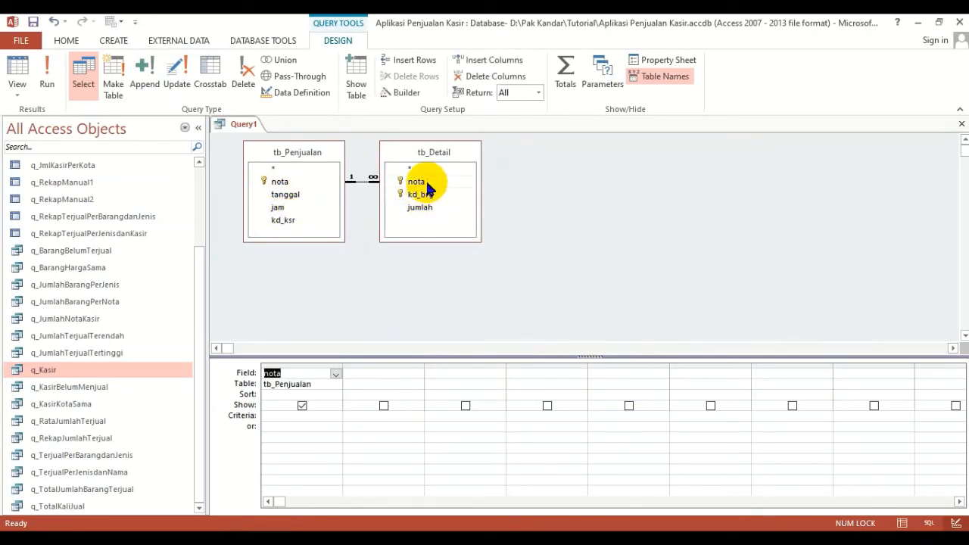
double_click(395, 182)
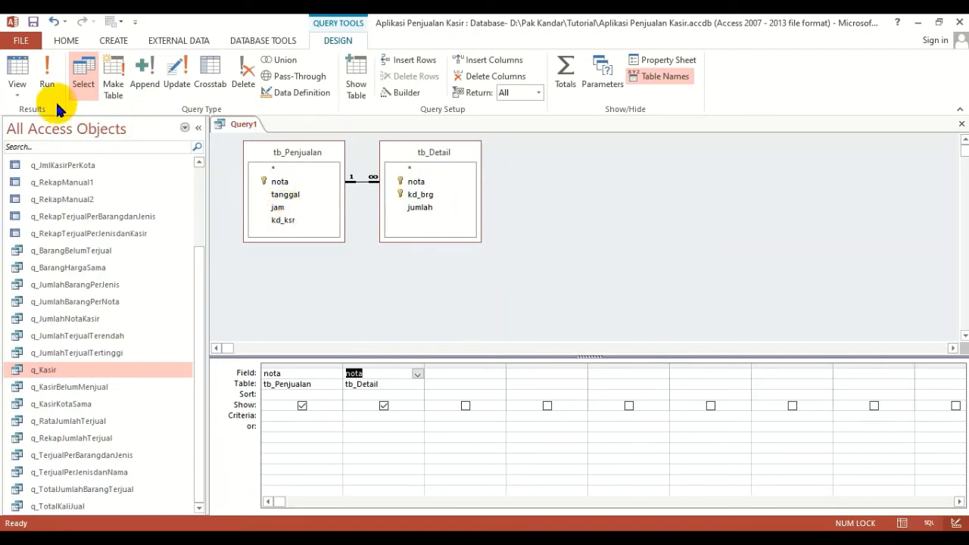
left_click(19, 70)
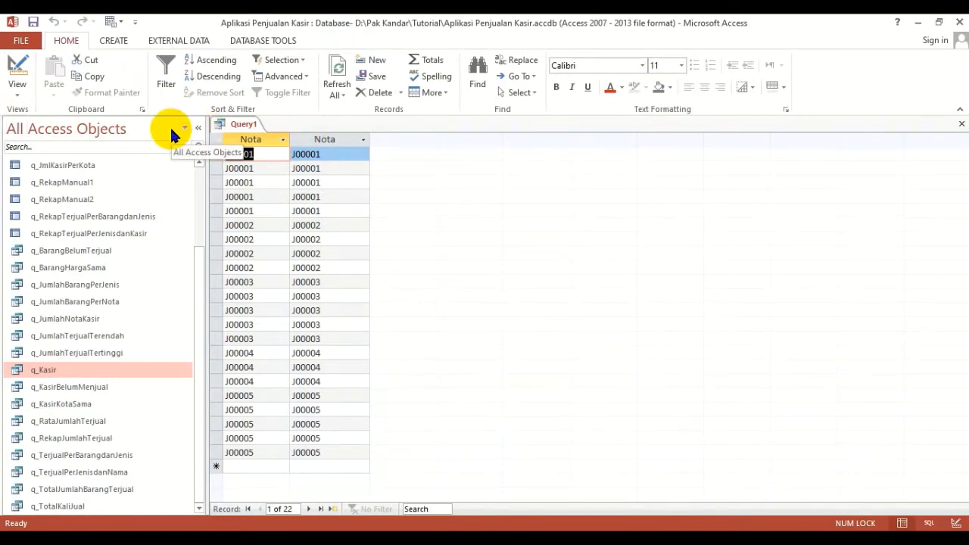
left_click(238, 171)
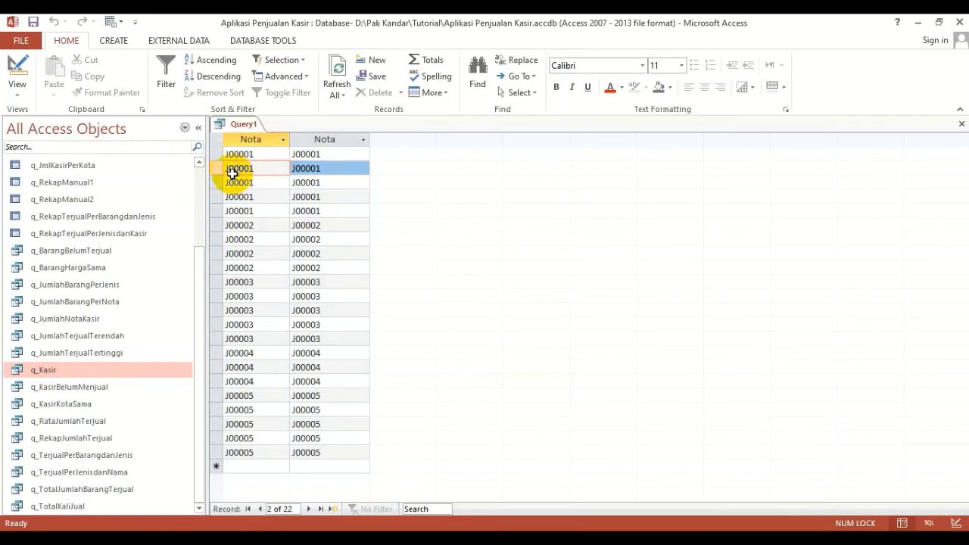
Compare the second record's two Nota values, view the lookup list of the second Nota column, and close the query without saving
left_click(234, 170)
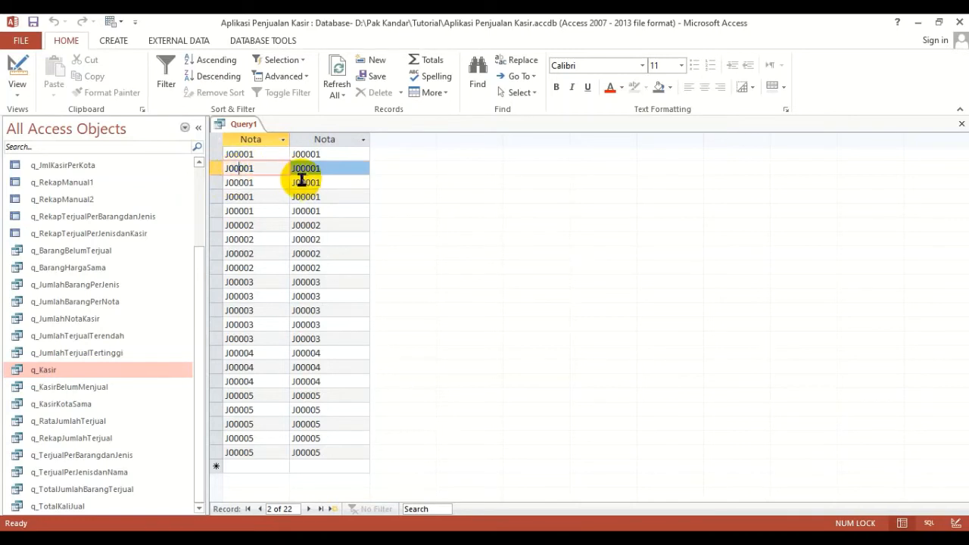
left_click(331, 168)
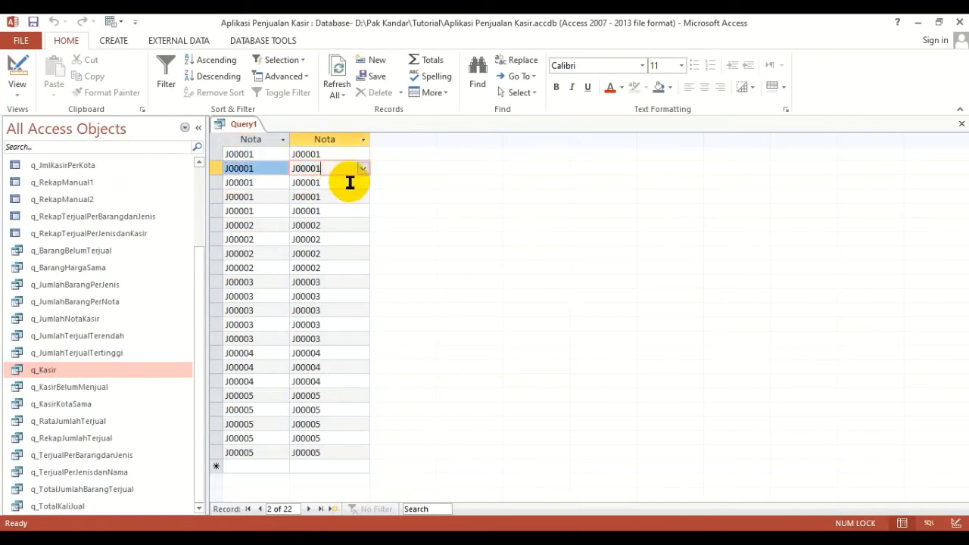
left_click(363, 168)
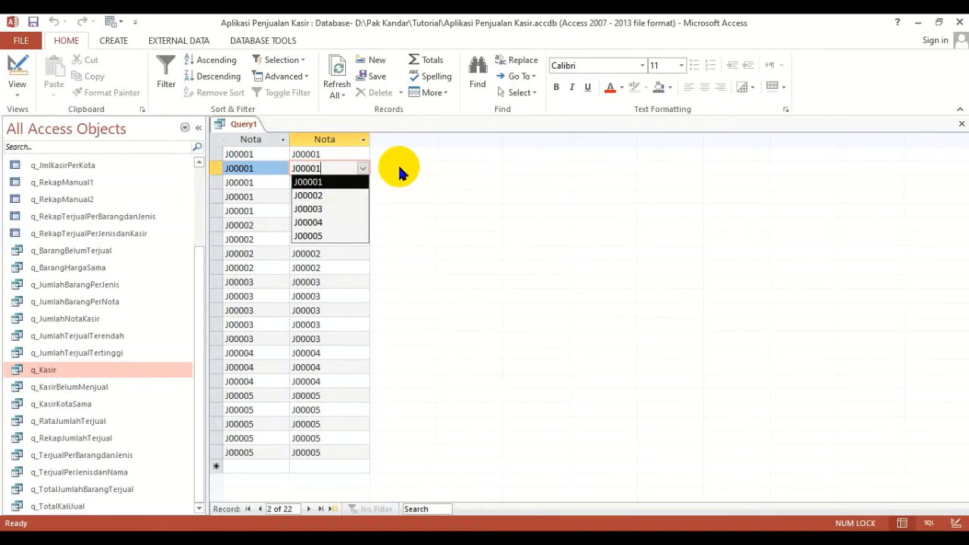
left_click(419, 162)
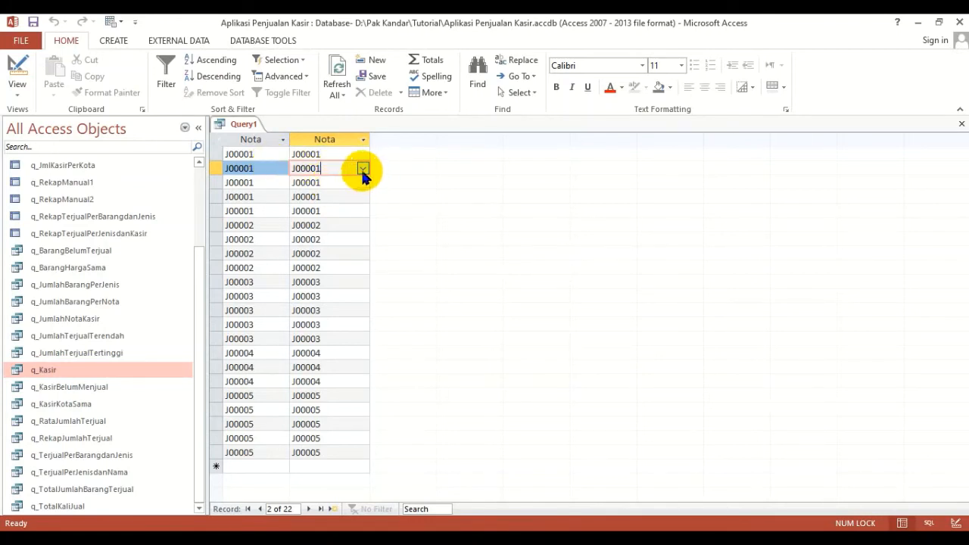
left_click(363, 169)
left_click(434, 180)
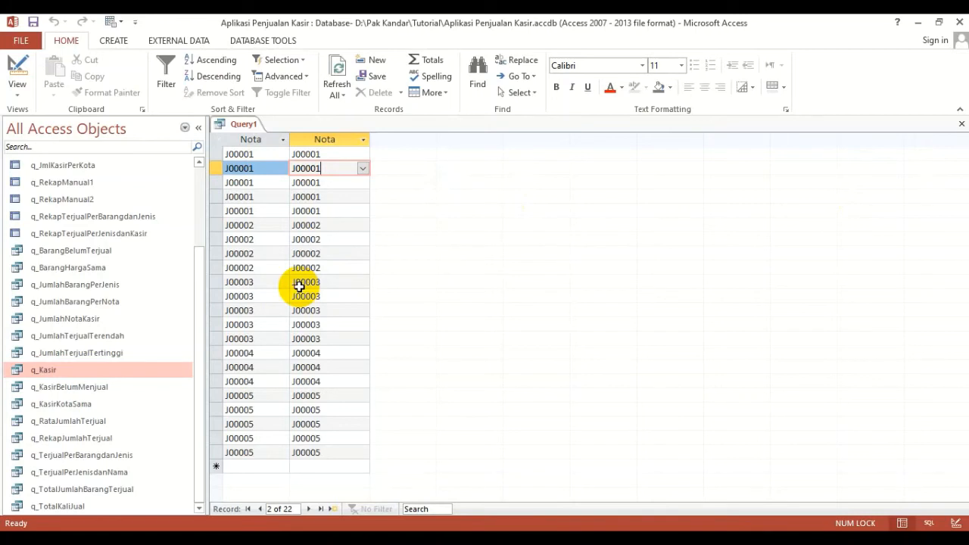
left_click(961, 125)
left_click(491, 318)
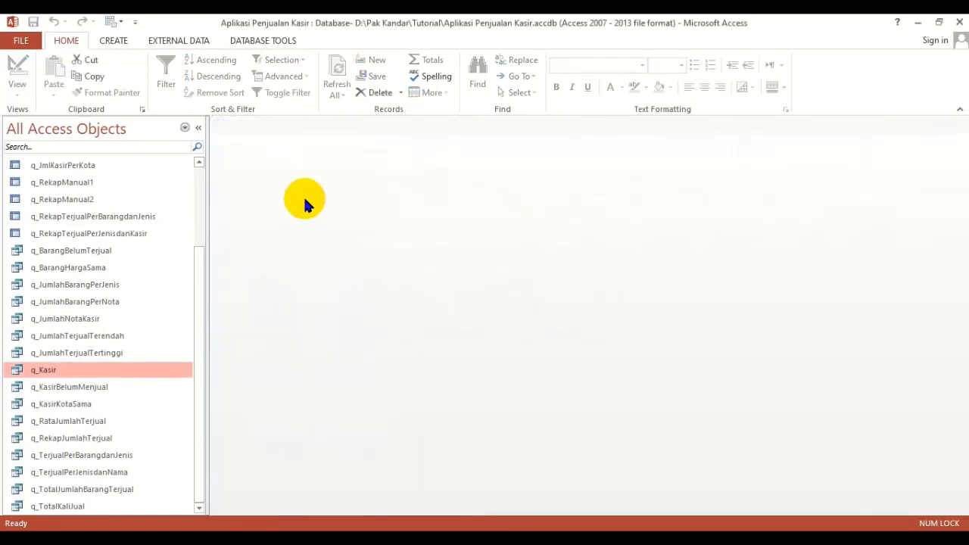
Create a new select query in Design View and add the tables tb_Penjualan and tb_Kasir to it
left_click(114, 41)
left_click(210, 86)
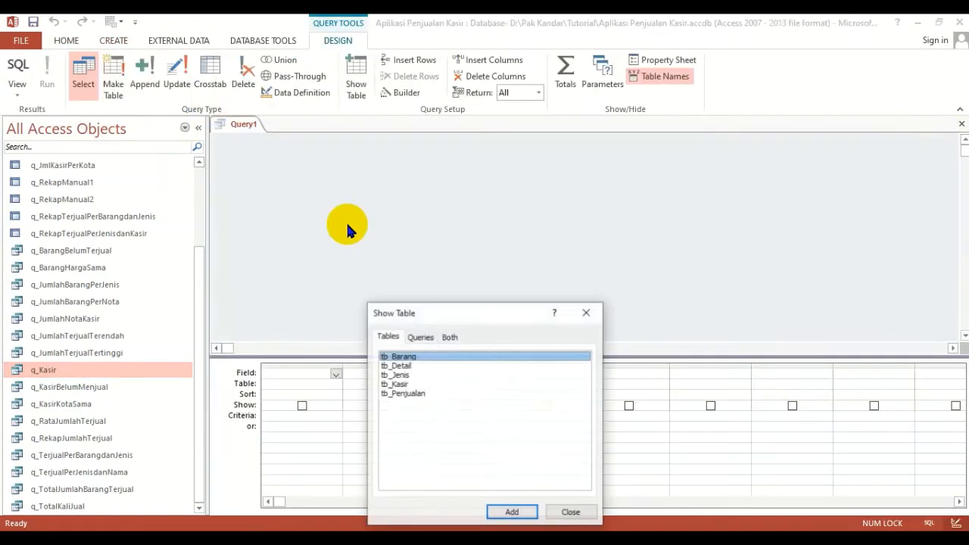
double_click(408, 393)
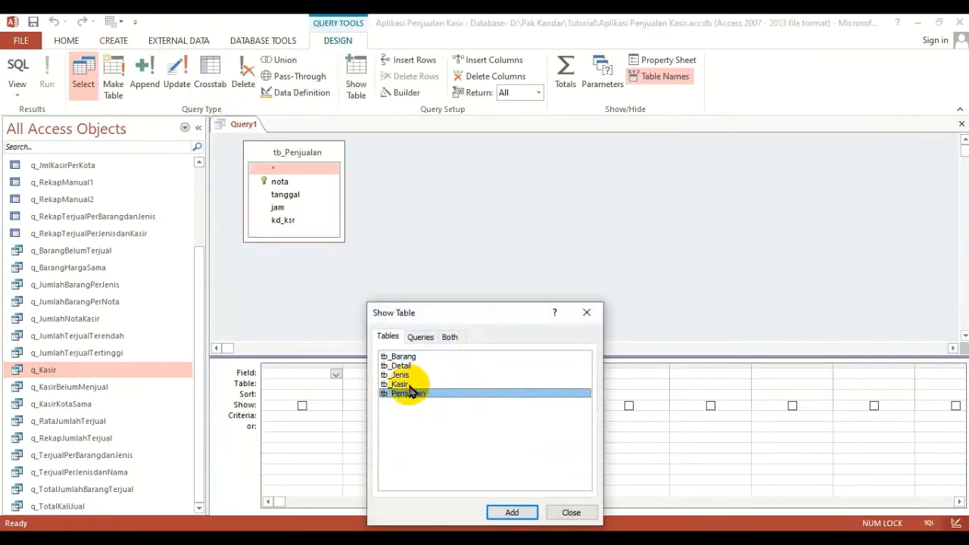
double_click(405, 384)
left_click(570, 513)
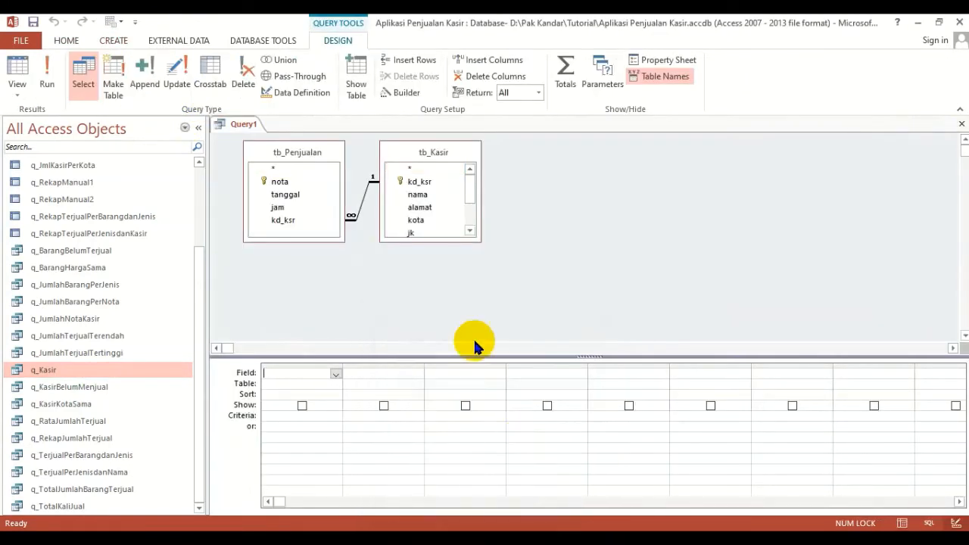
Add the kd_ksr field from tb_Kasir and from tb_Penjualan to the query grid, removing the duplicate tb_Penjualan column
double_click(421, 183)
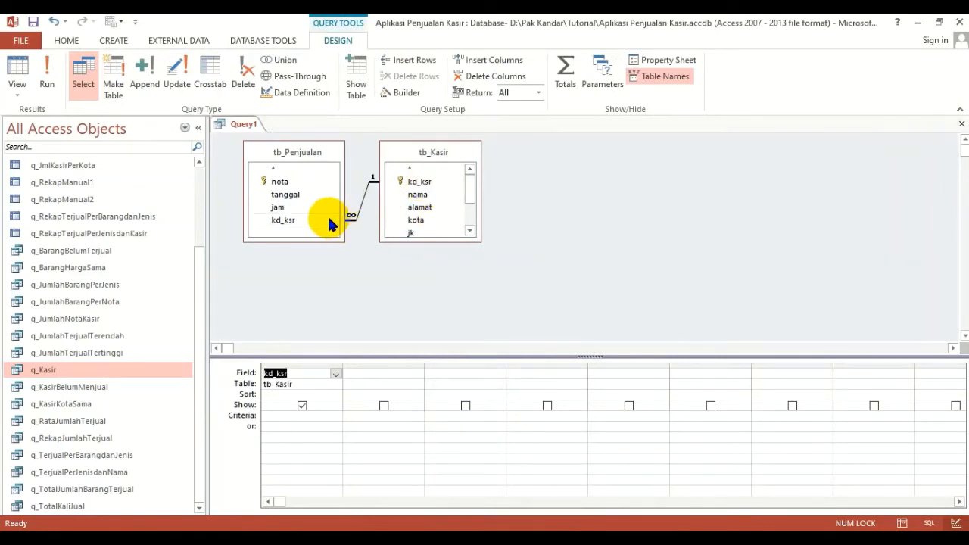
double_click(283, 220)
double_click(282, 220)
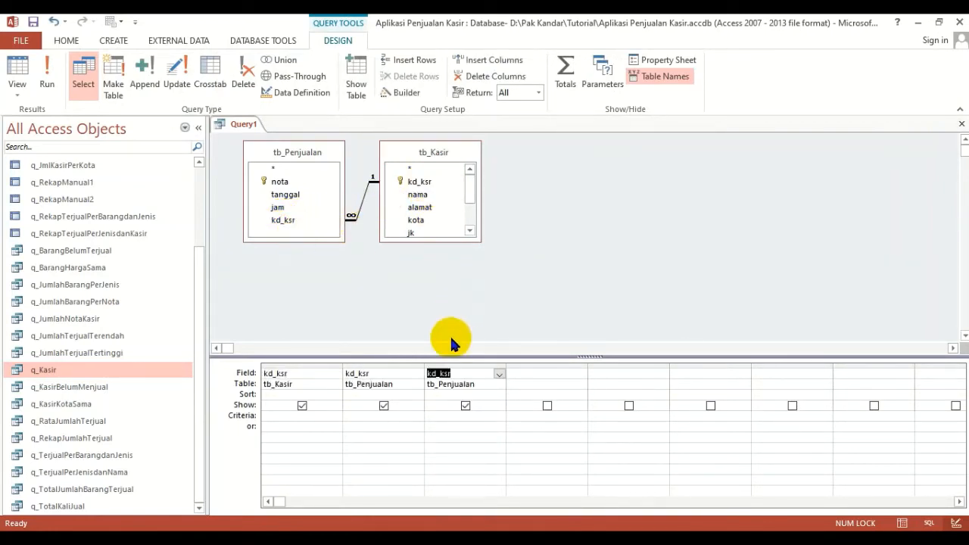
left_click(449, 364)
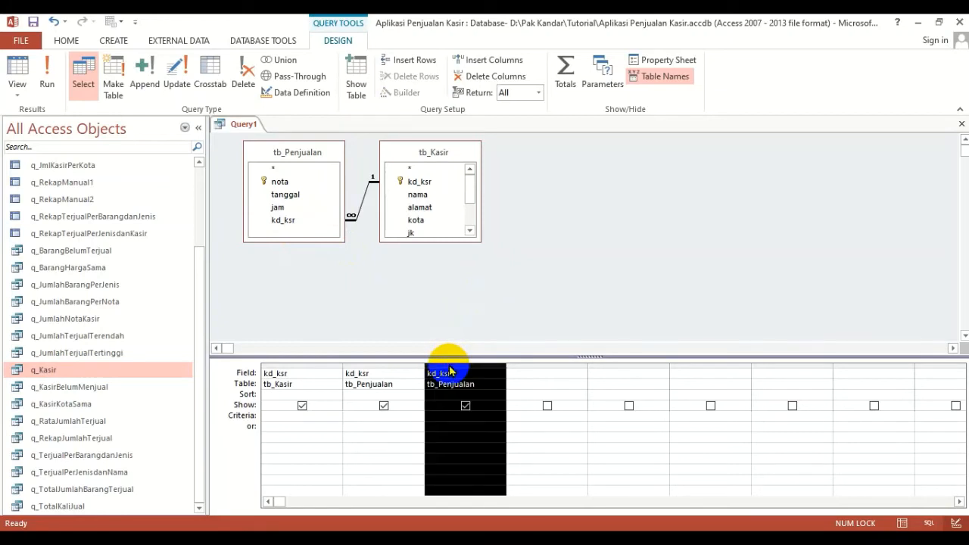
key("Delete")
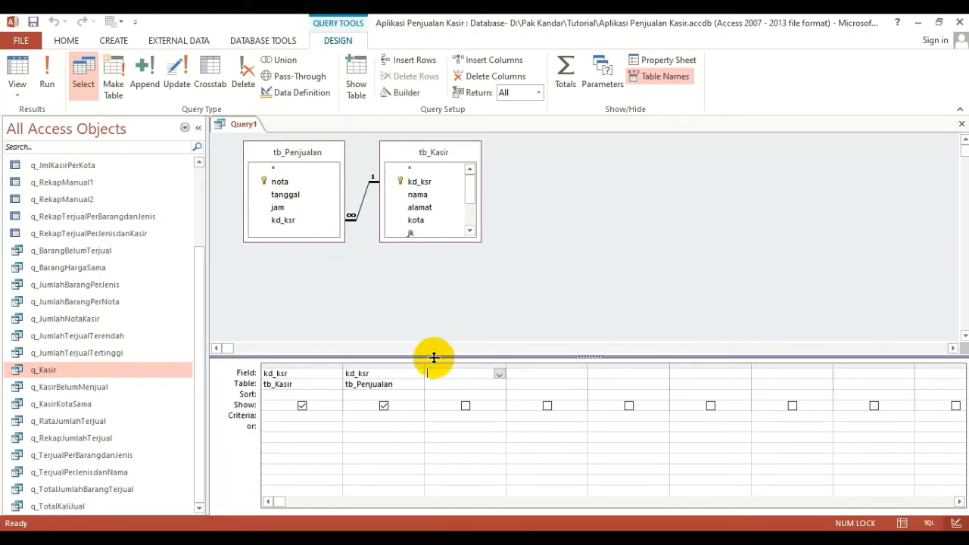
left_click(315, 372)
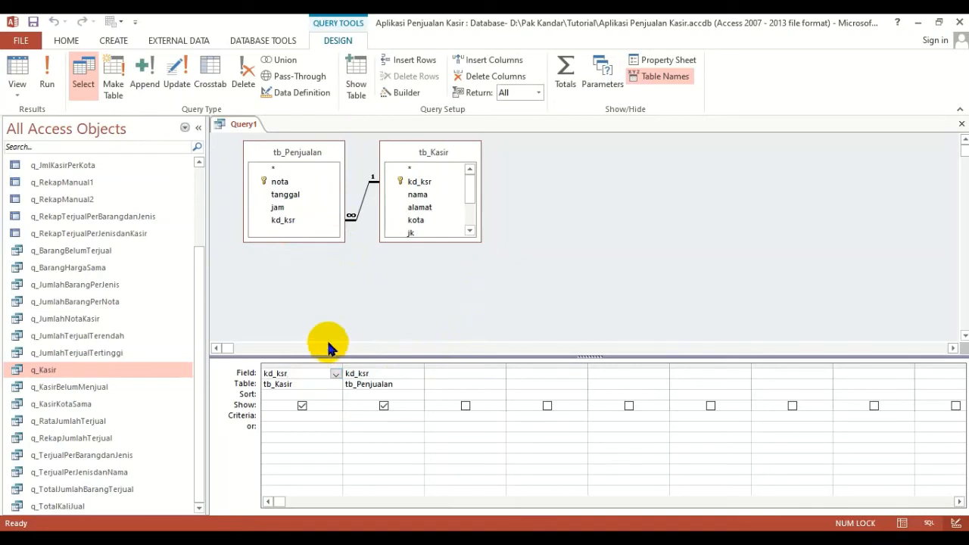
Compare the two Kode Kasir columns in Datasheet View, and close the query without saving
left_click(17, 74)
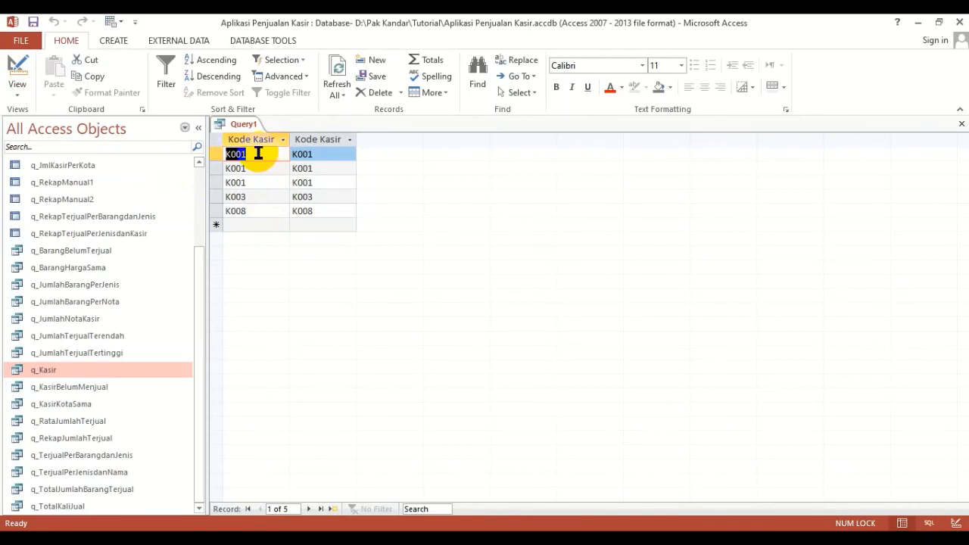
left_click(258, 169)
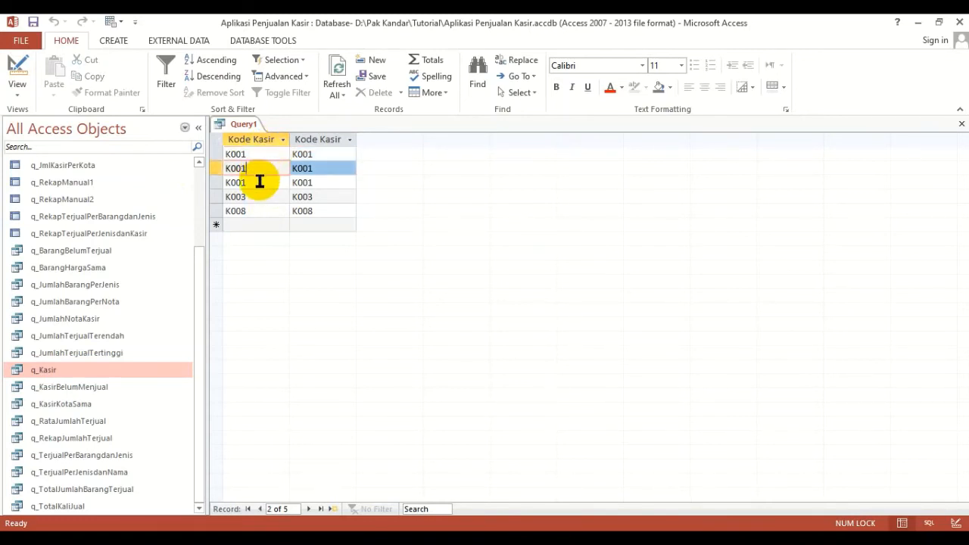
left_click(259, 182)
left_click(255, 156)
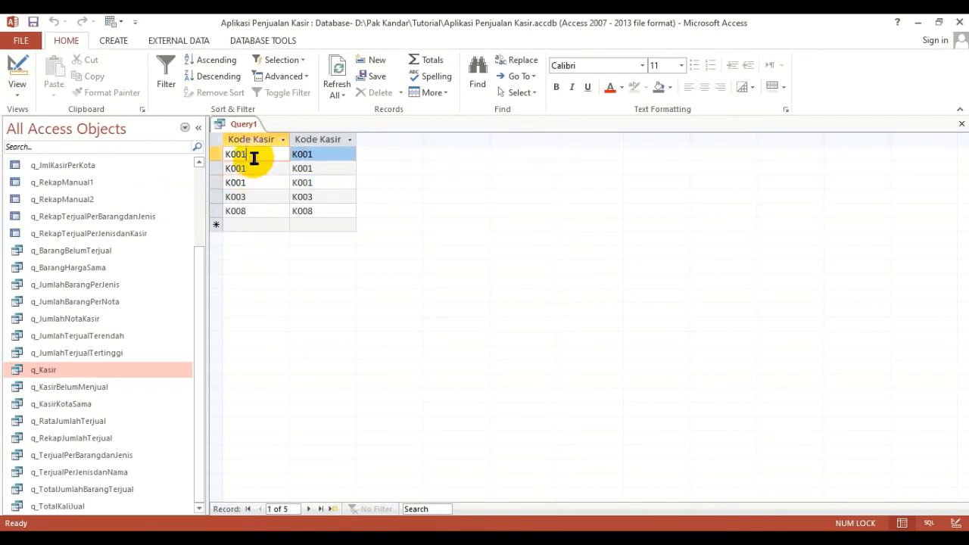
left_click(256, 139)
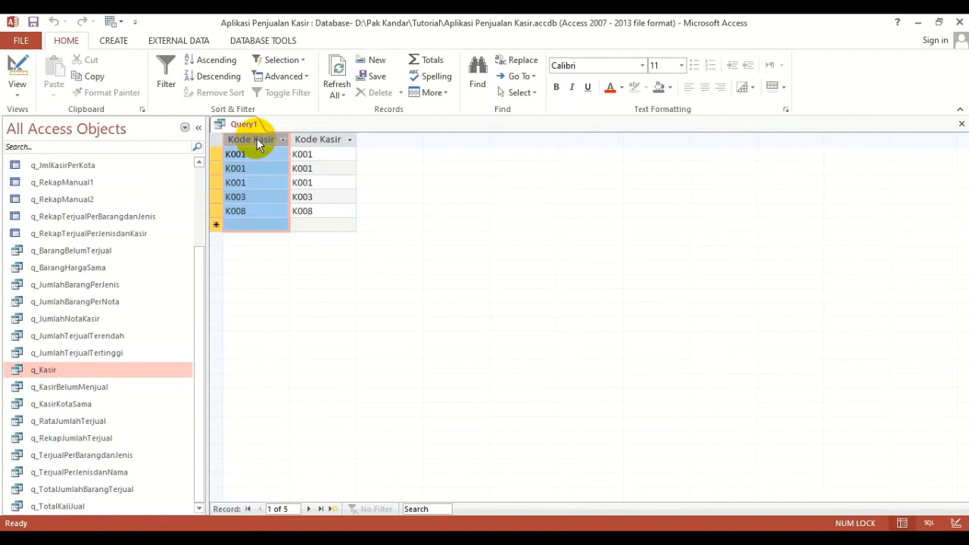
left_click(317, 141)
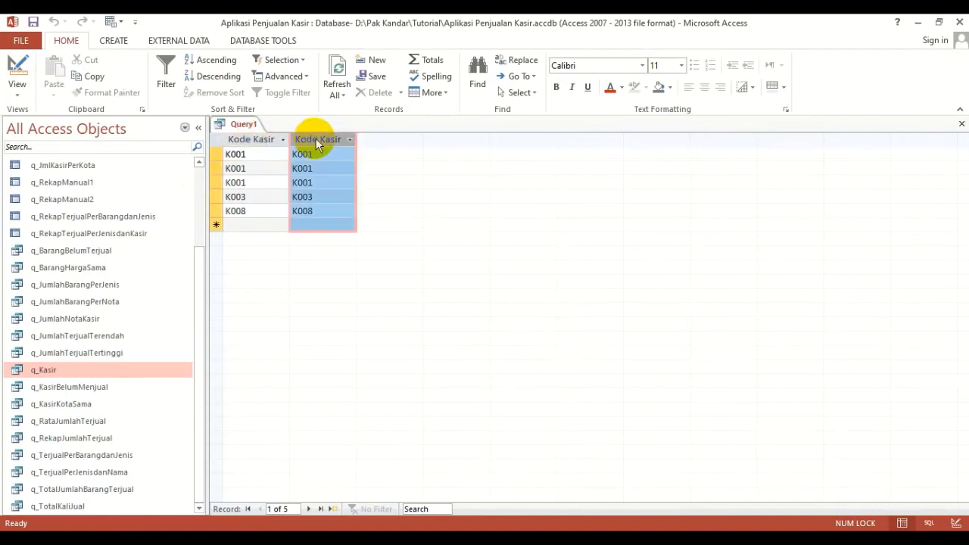
left_click(331, 168)
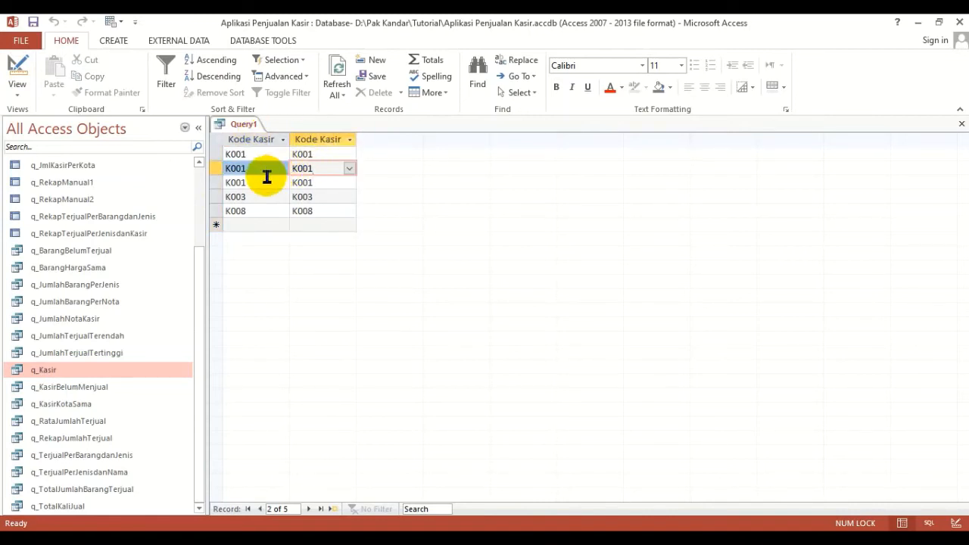
left_click(322, 141)
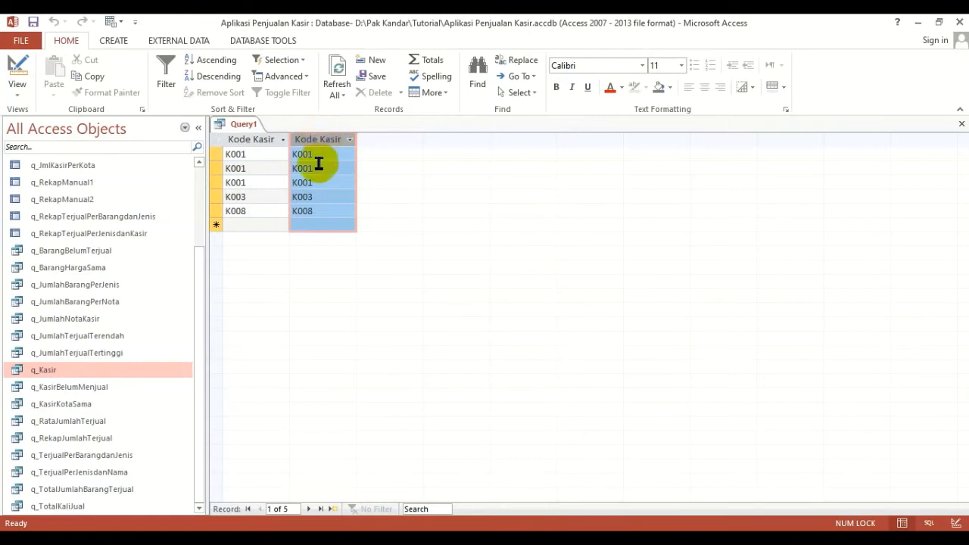
left_click(318, 156)
left_click(318, 171)
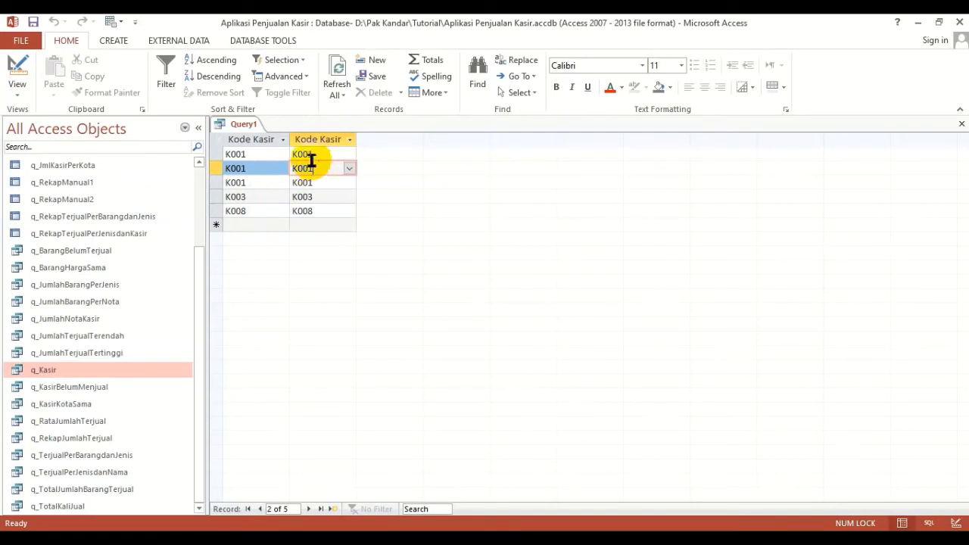
left_click(961, 123)
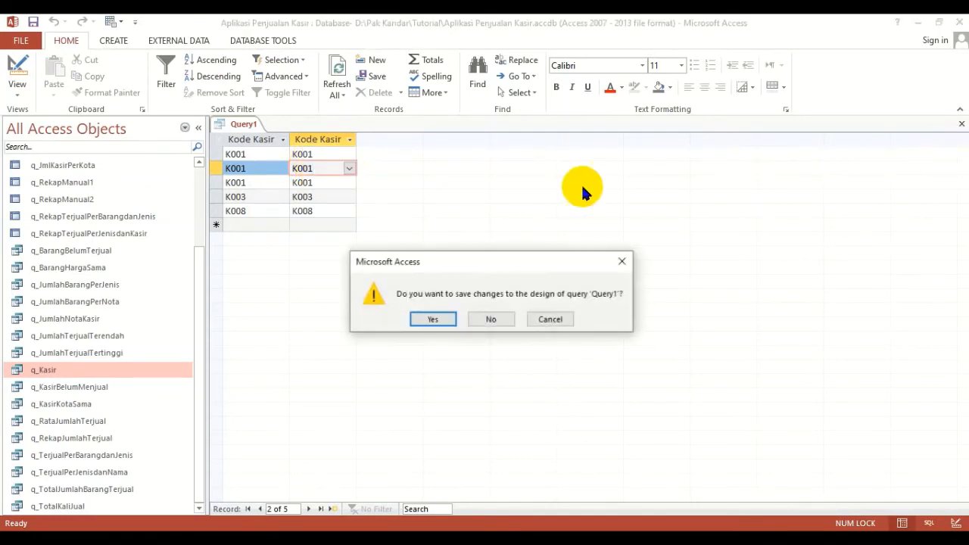
left_click(493, 321)
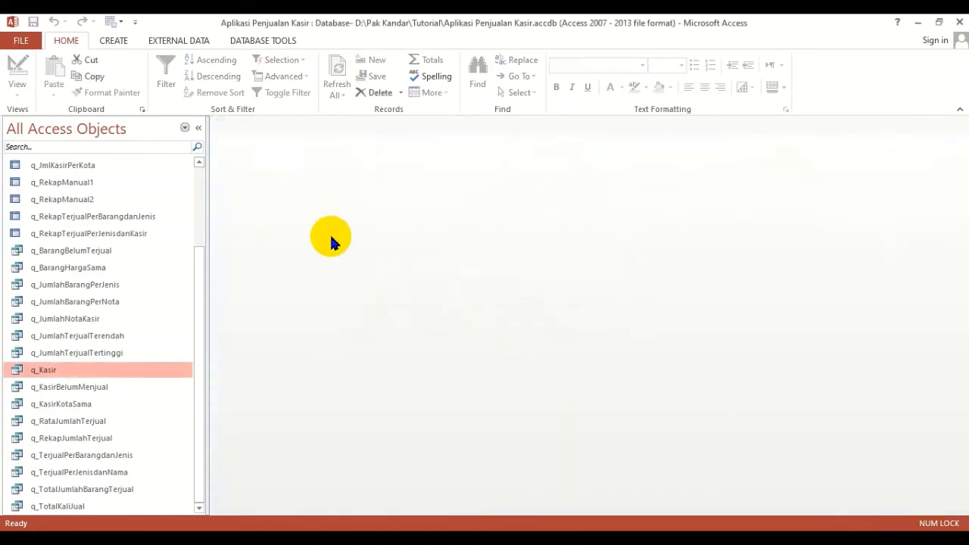
Create a new select query in Design View and move the Show Table dialog higher over the design area
left_click(113, 41)
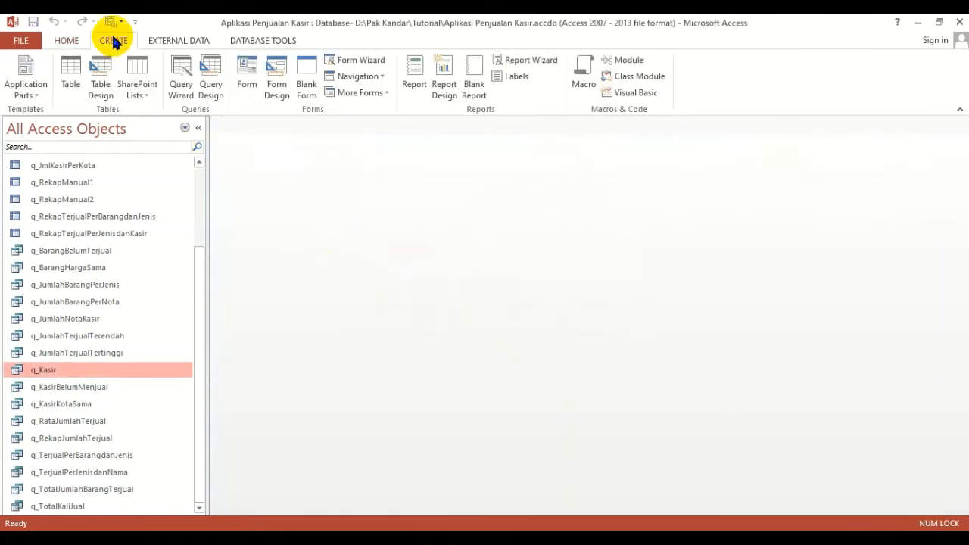
left_click(209, 84)
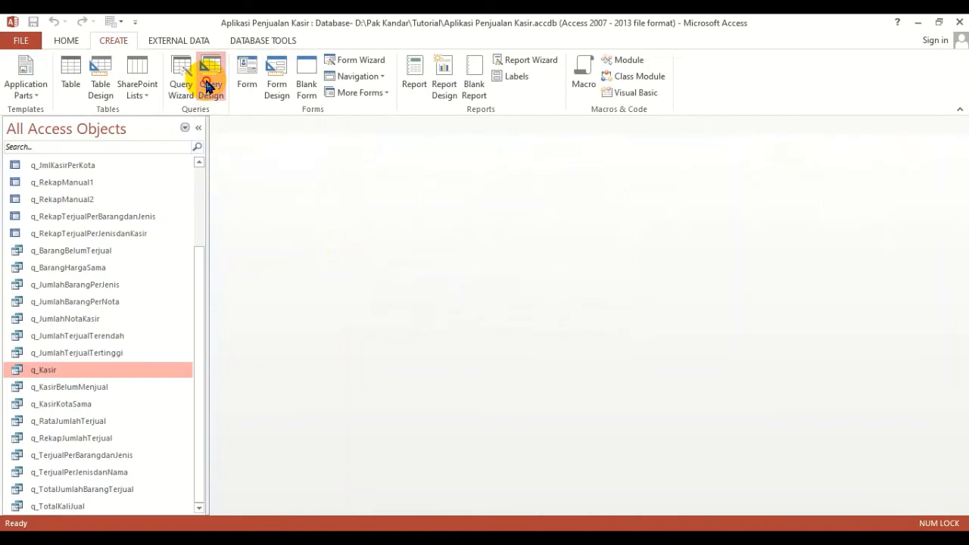
left_click_drag(490, 314, 509, 190)
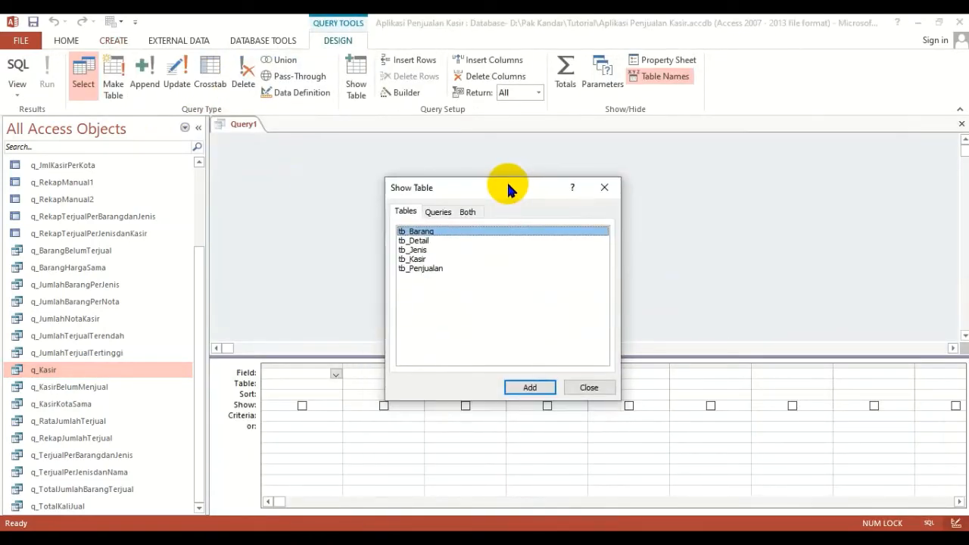
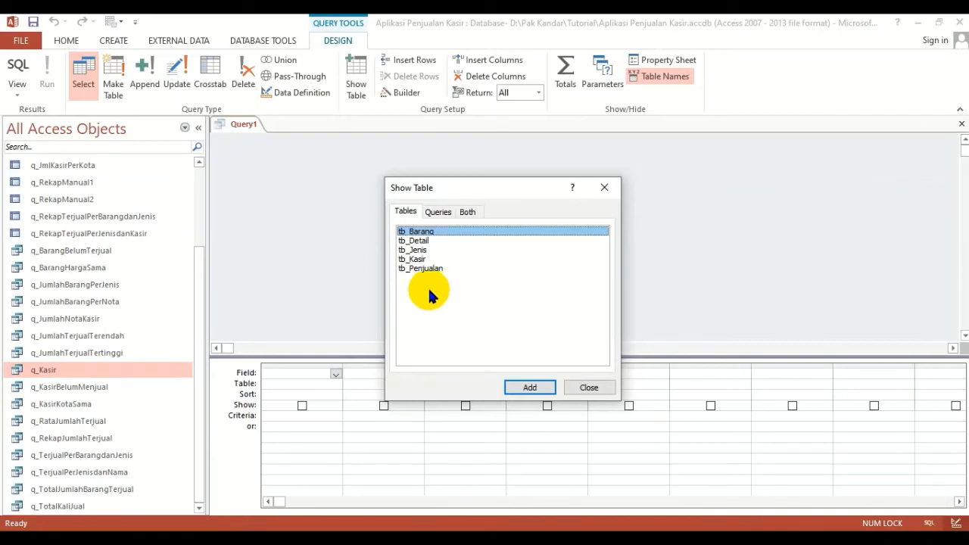
Add the tables tb_Penjualan, tb_Detail and tb_Barang to the query, and close the Show Table dialog
left_click(426, 269)
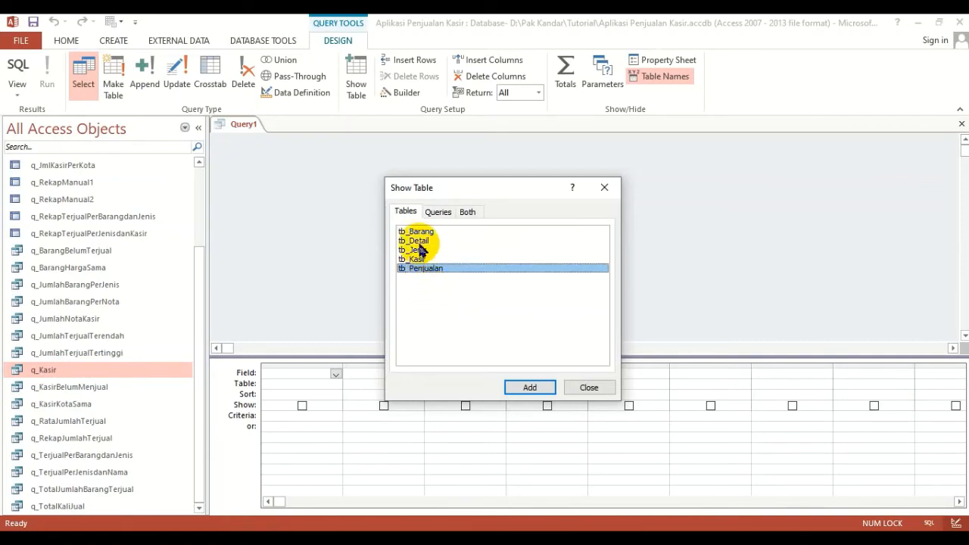
left_click(415, 241)
left_click(421, 231)
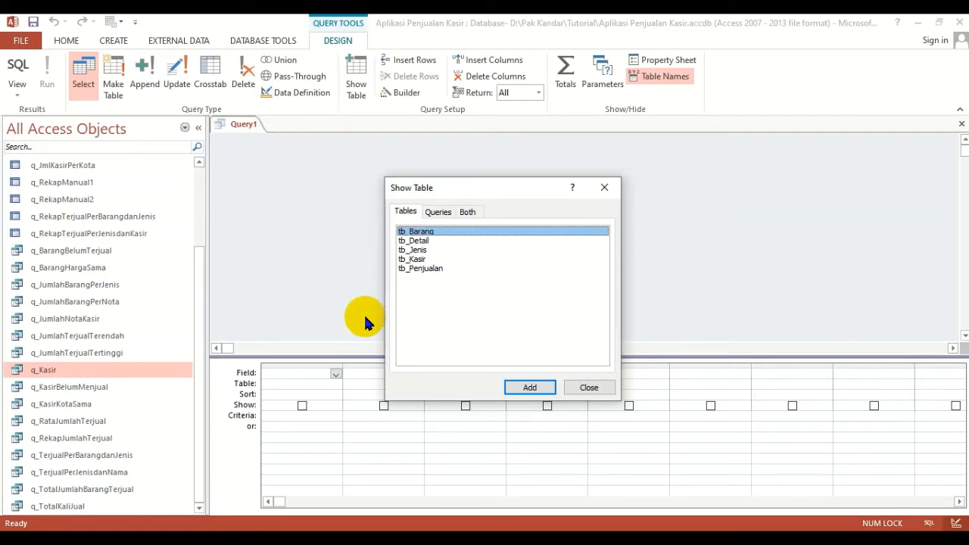
left_click(422, 269)
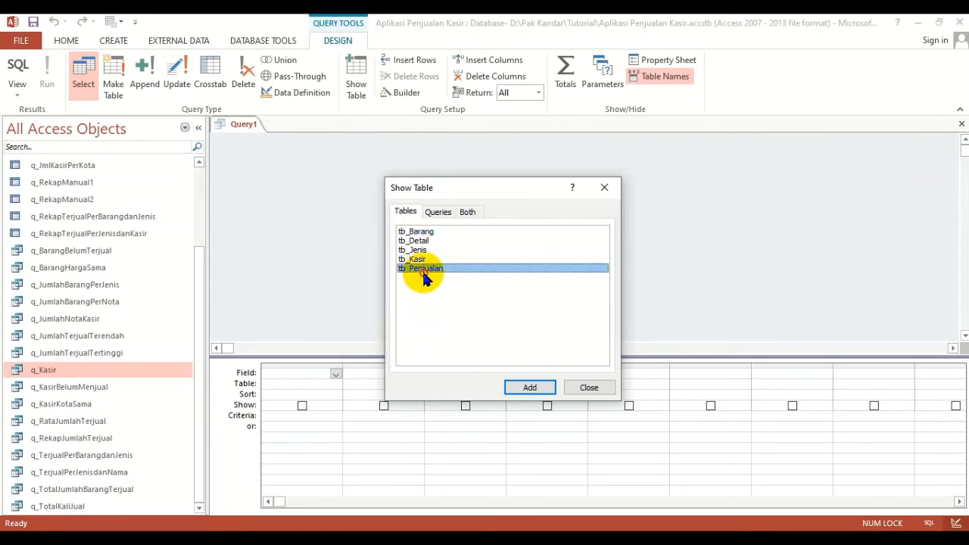
left_click(517, 389)
key("Down")
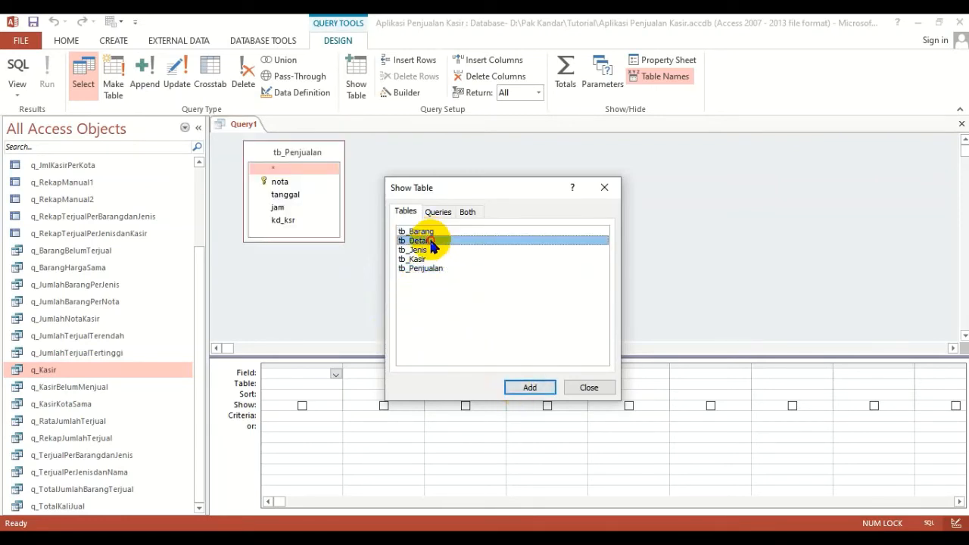
left_click(521, 387)
left_click(429, 231)
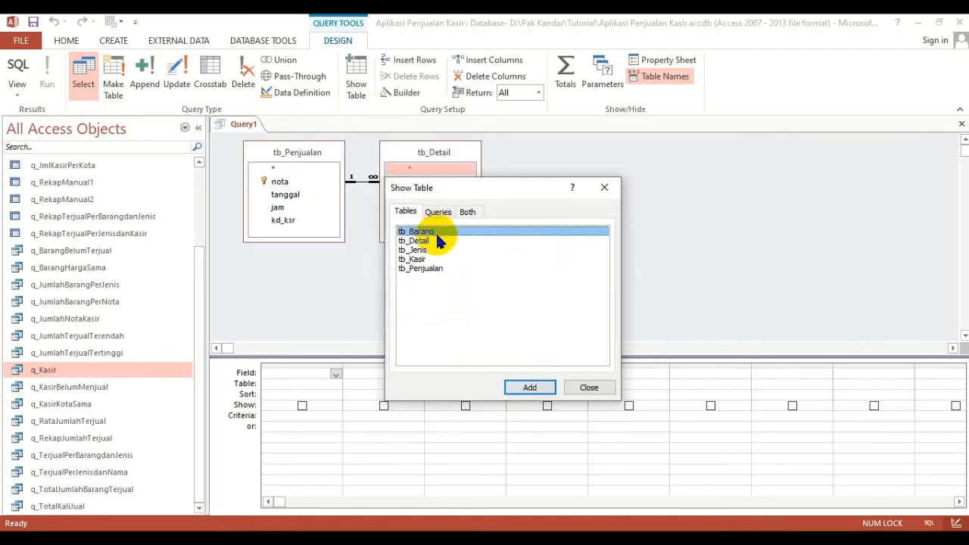
left_click(522, 390)
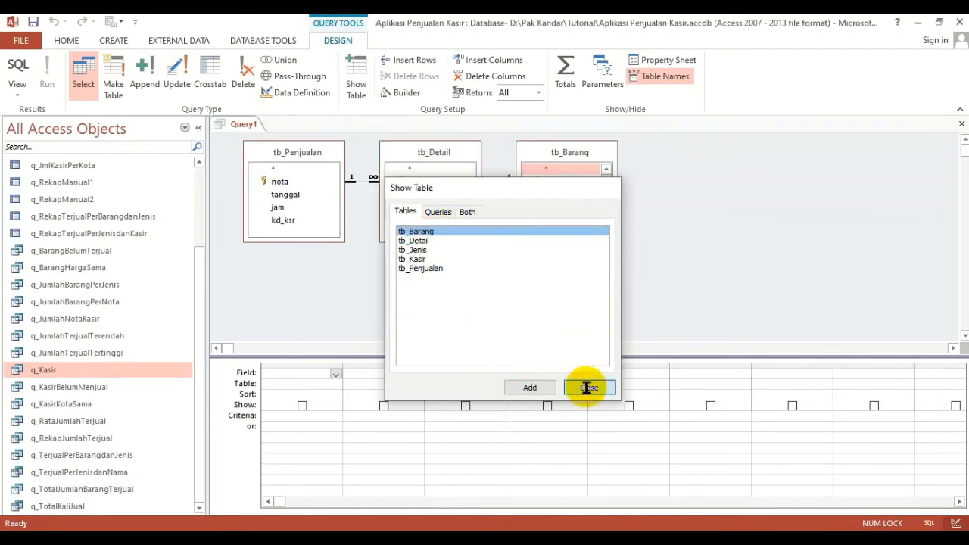
left_click(588, 387)
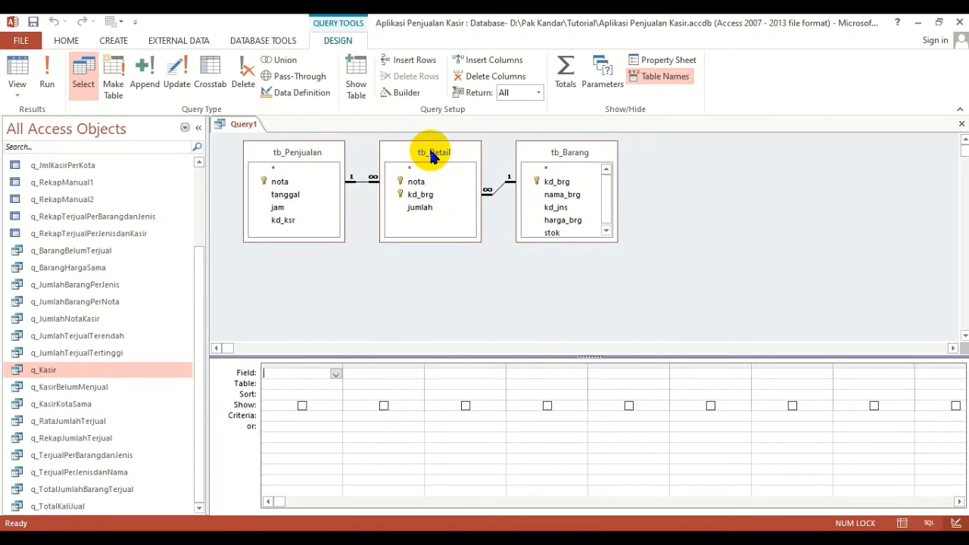
Spread the tb_Detail and tb_Barang tables apart in the design area and enlarge tb_Barang to fit all its fields
left_click_drag(432, 154, 466, 182)
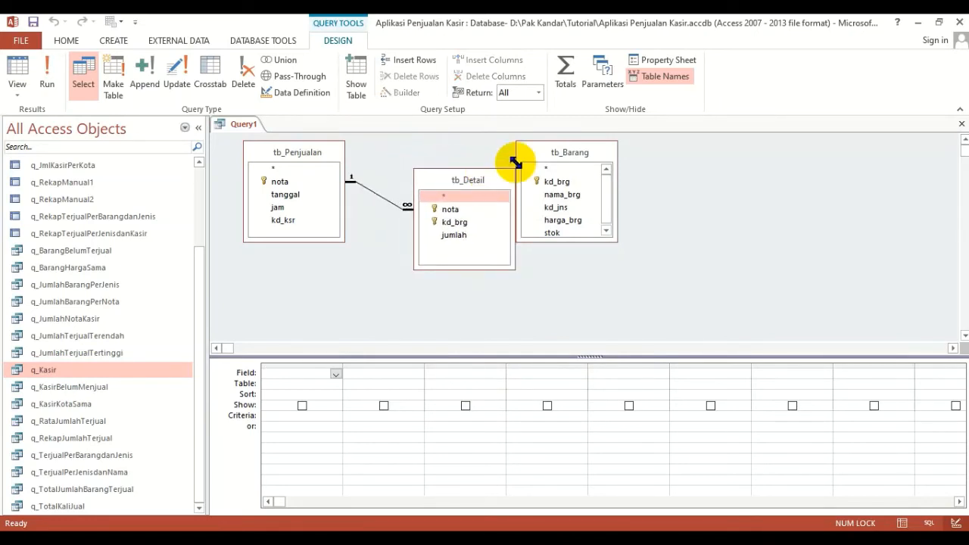
left_click_drag(555, 156, 664, 167)
left_click_drag(480, 179, 505, 176)
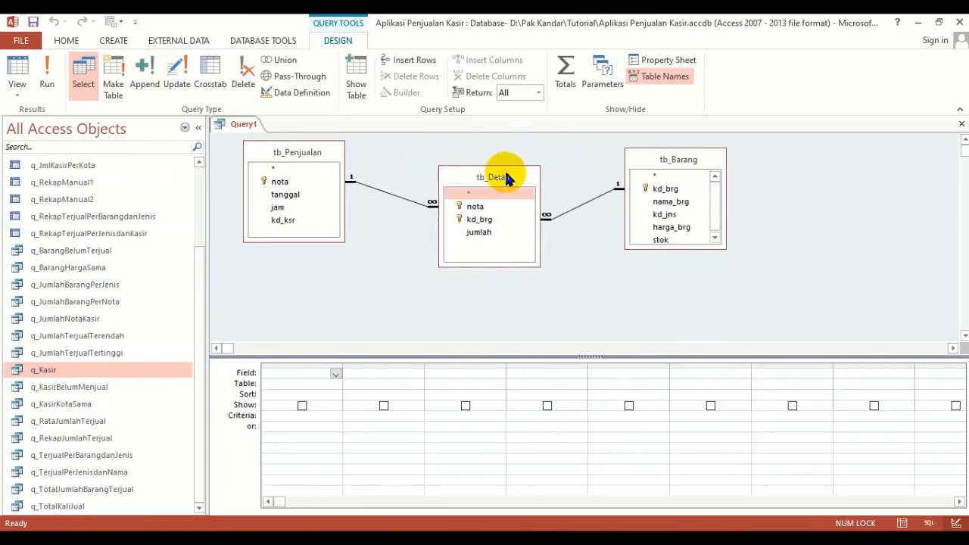
left_click_drag(659, 250, 660, 262)
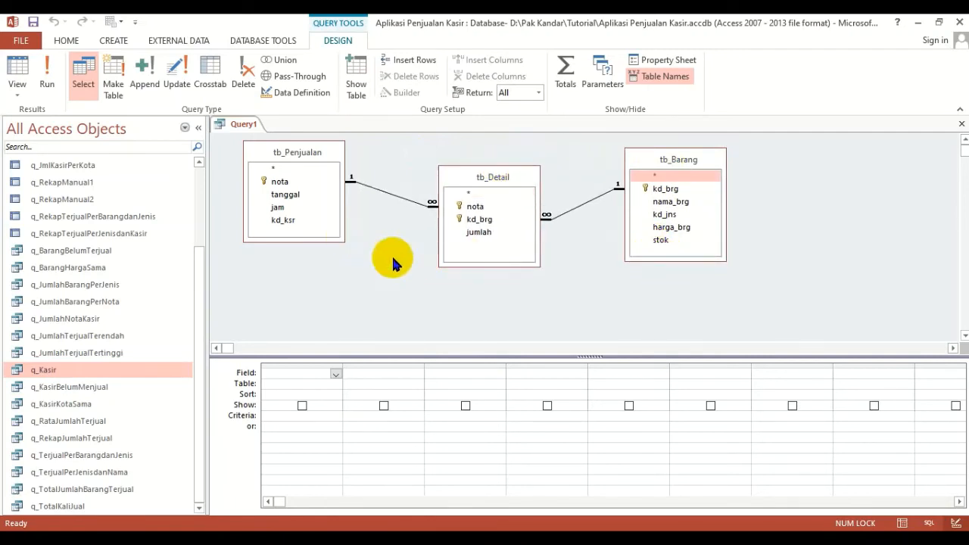
Add nota from tb_Detail, then tanggal and kd_ksr from tb_Penjualan to the query grid
left_click(481, 207)
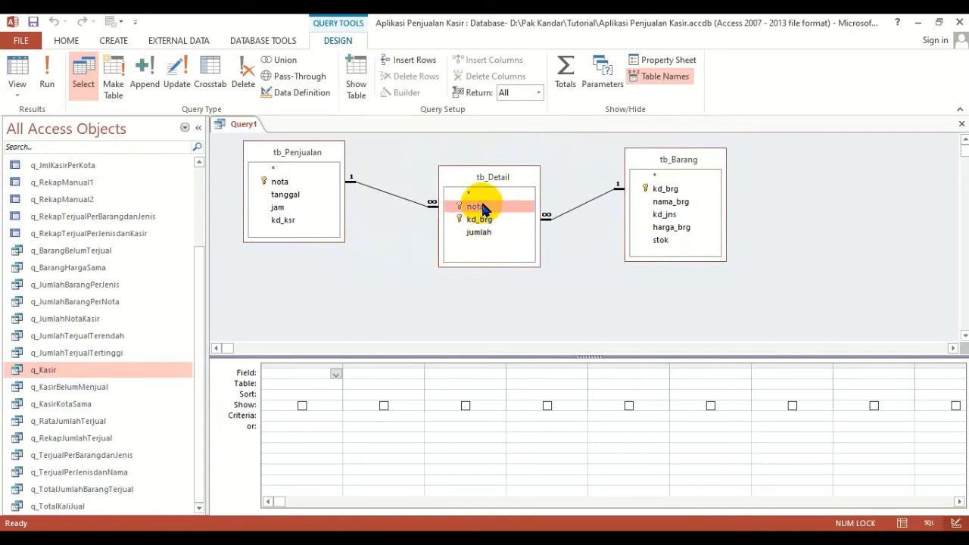
double_click(482, 208)
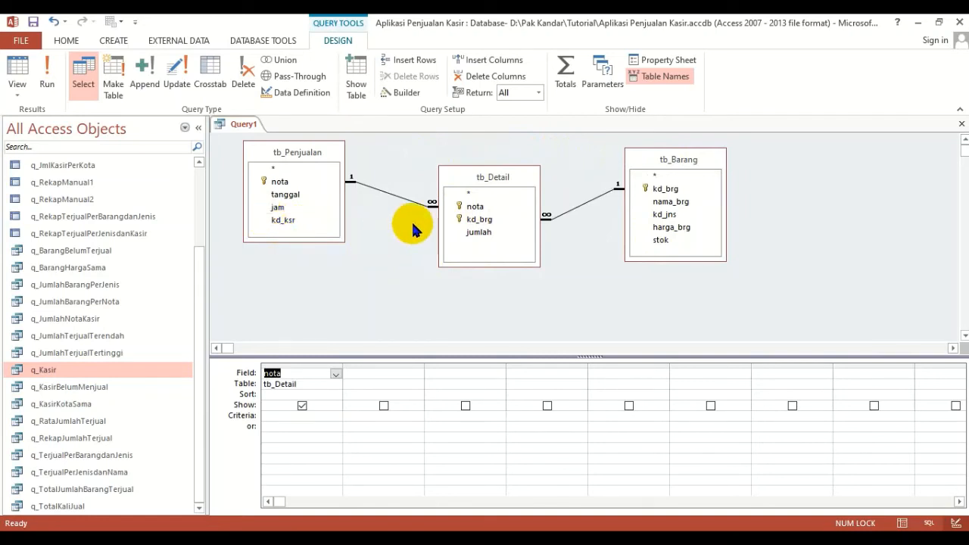
left_click(303, 196)
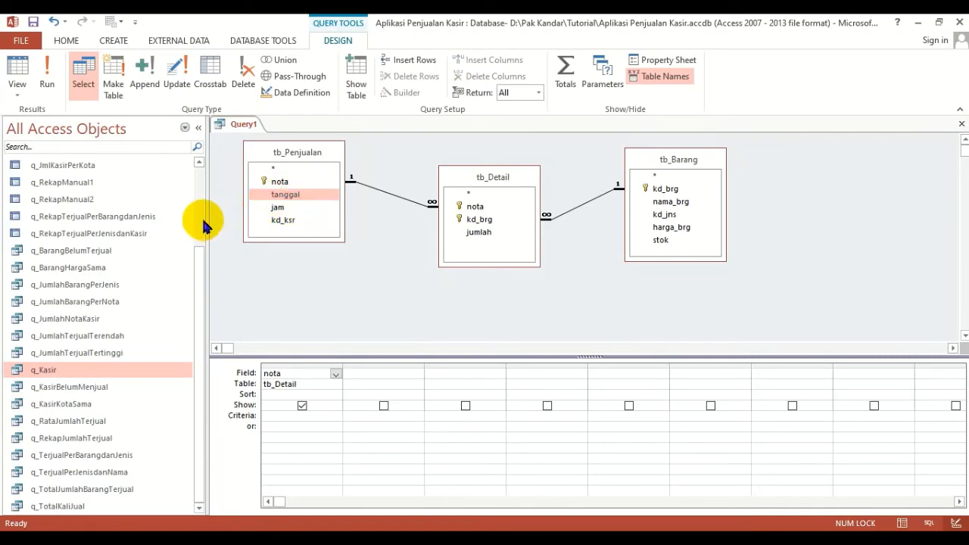
double_click(286, 197)
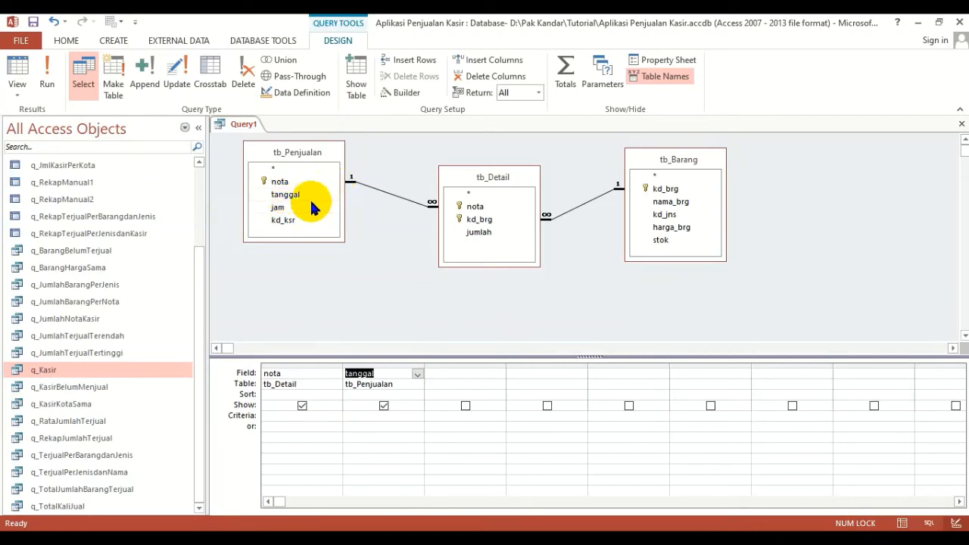
left_click(289, 221)
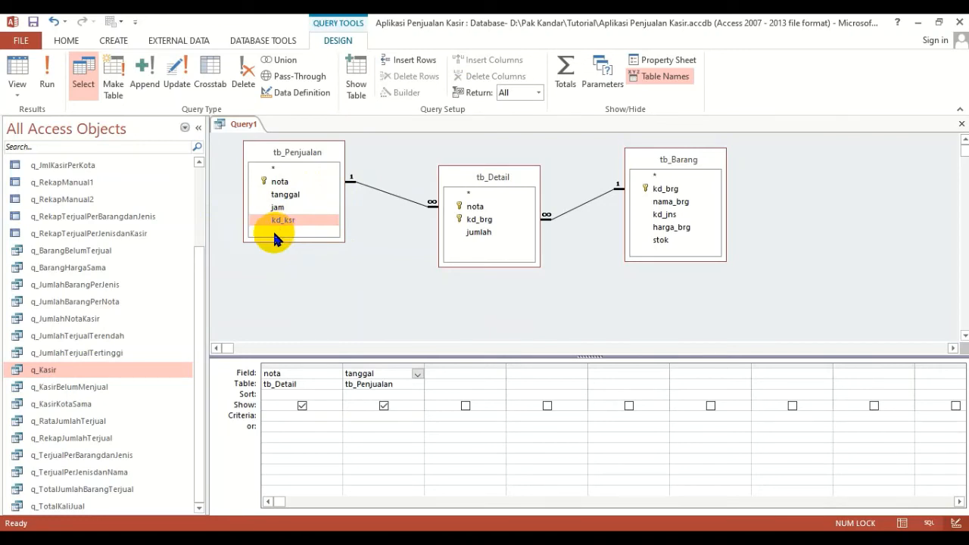
double_click(292, 219)
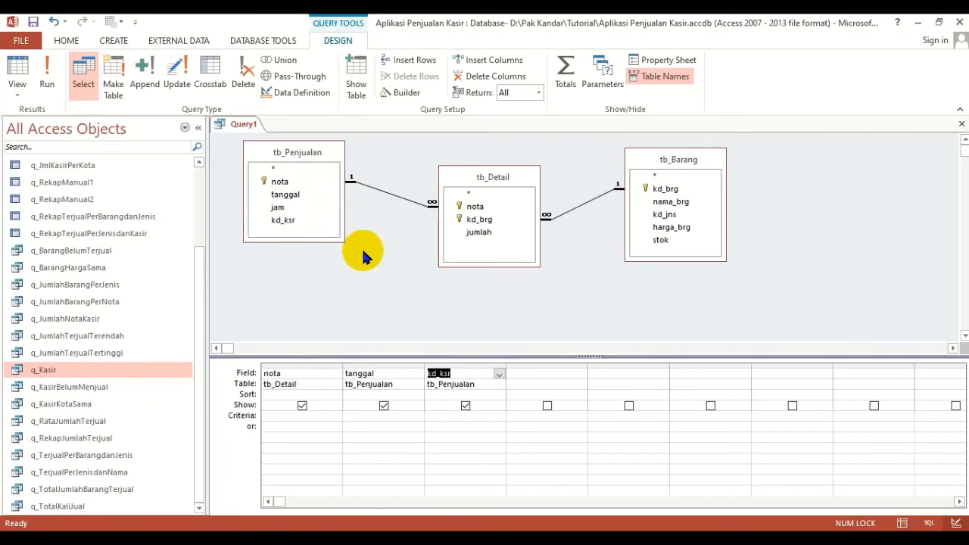
Add nama_brg and harga_brg from tb_Barang, and jumlah from tb_Detail to the query grid
left_click(672, 201)
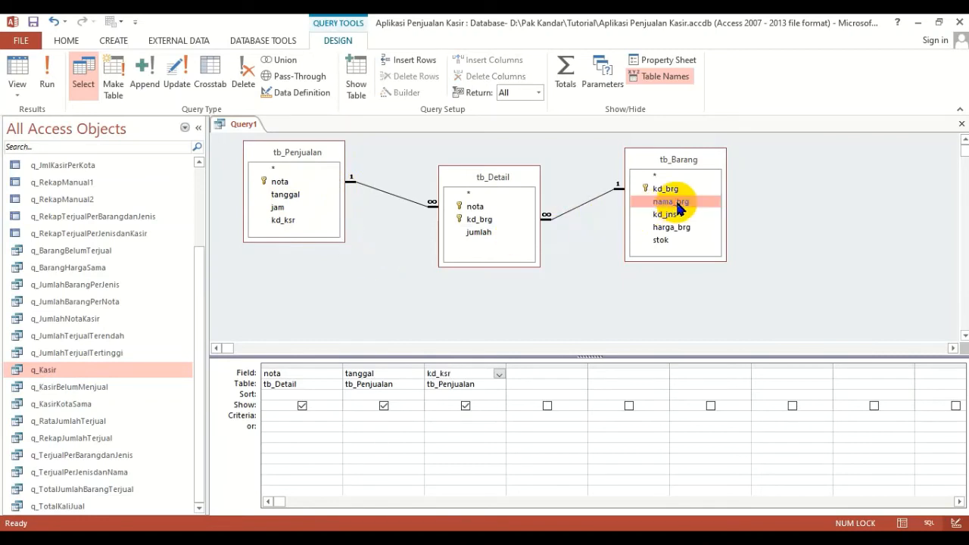
double_click(671, 202)
double_click(679, 228)
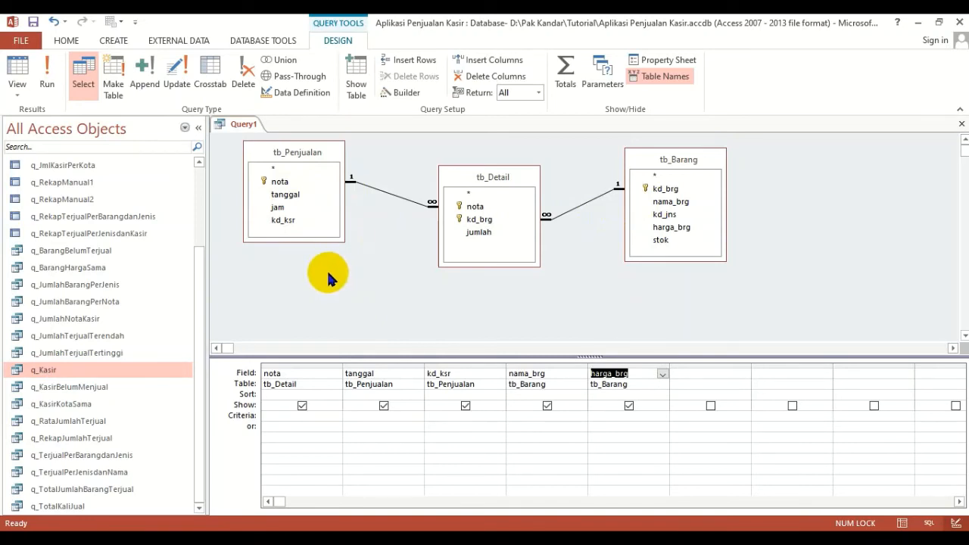
left_click(480, 236)
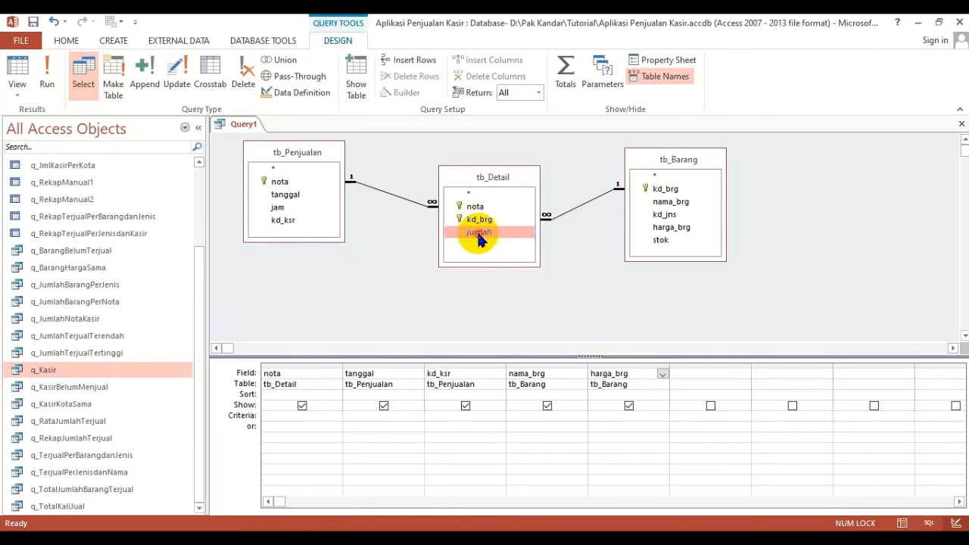
double_click(480, 236)
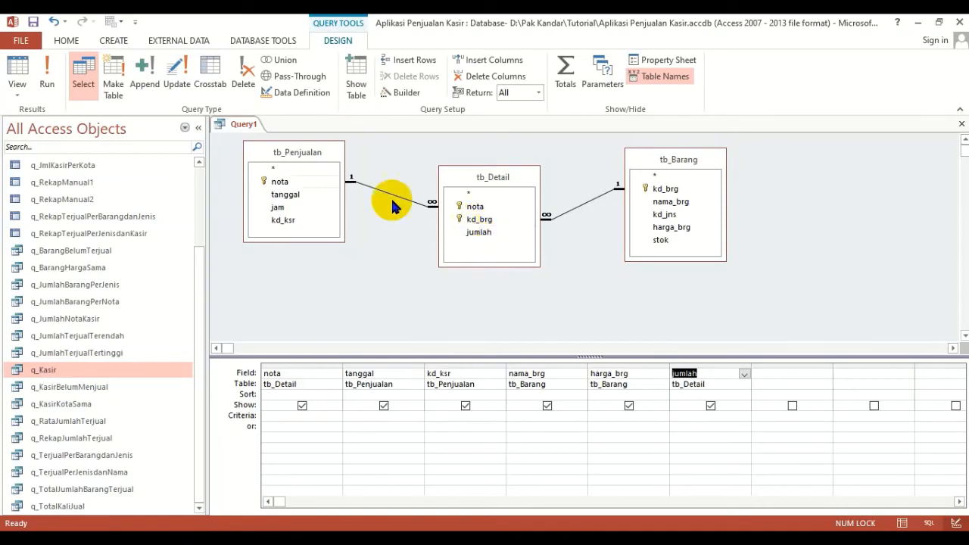
Show the query in Datasheet View and examine the lookup lists of the second record's Nota and Kode Kasir fields
left_click(21, 76)
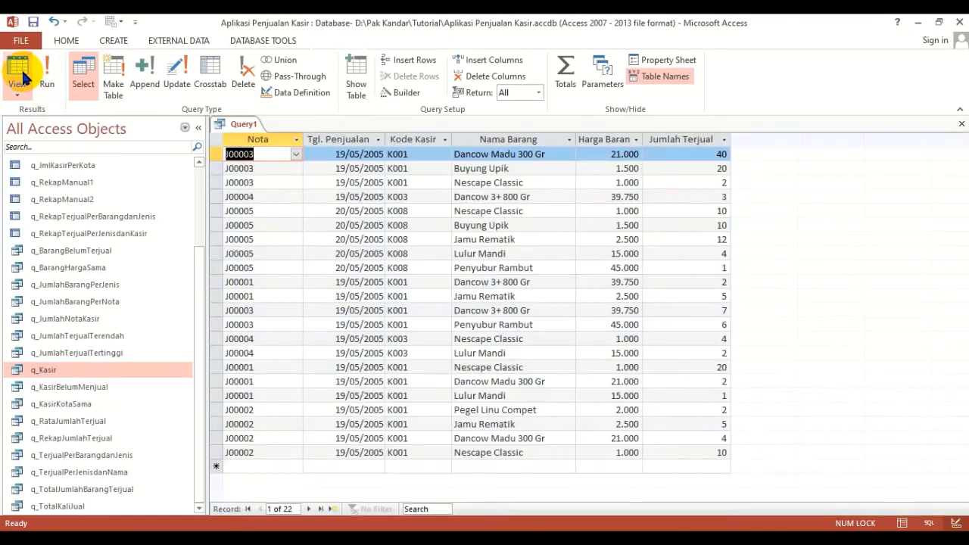
left_click(264, 198)
left_click(272, 168)
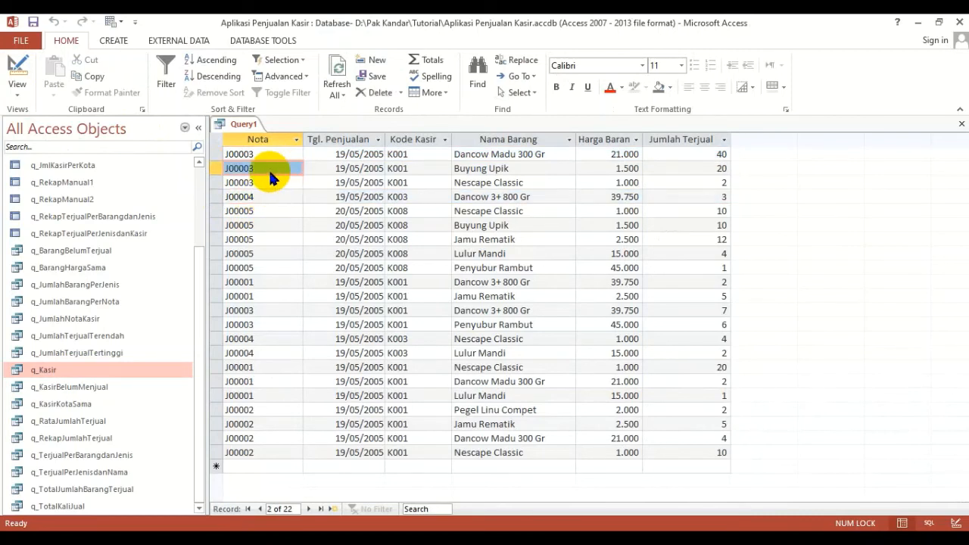
left_click(296, 168)
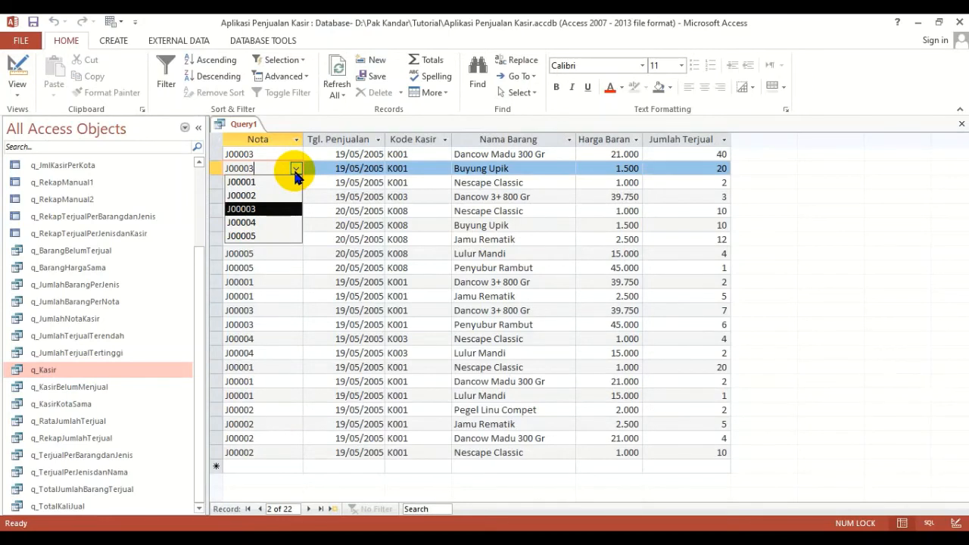
left_click(296, 169)
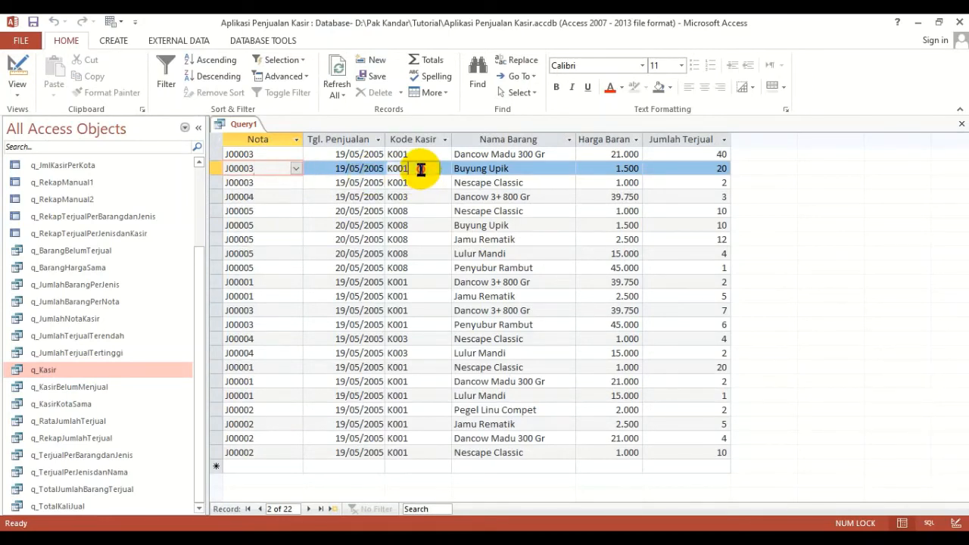
left_click(437, 169)
left_click(445, 169)
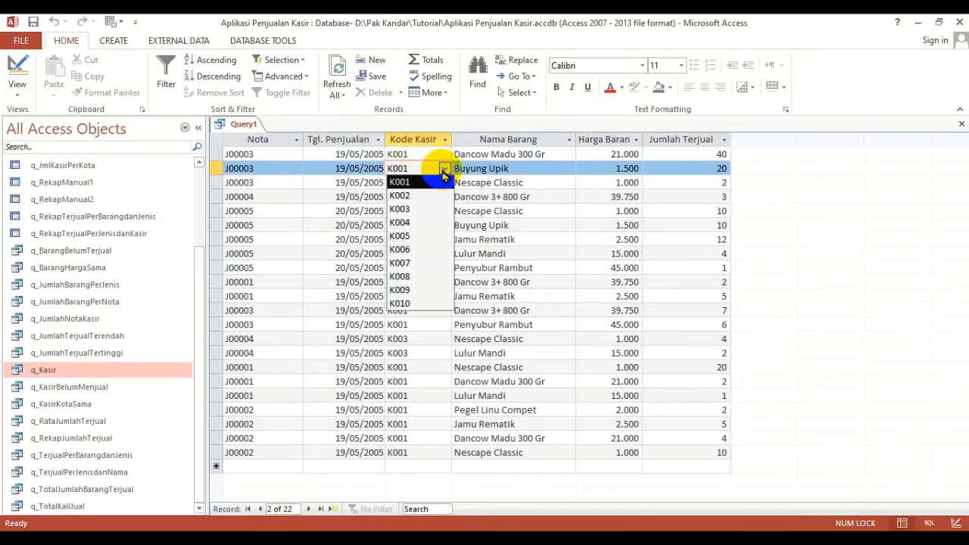
left_click(444, 170)
left_click(401, 196)
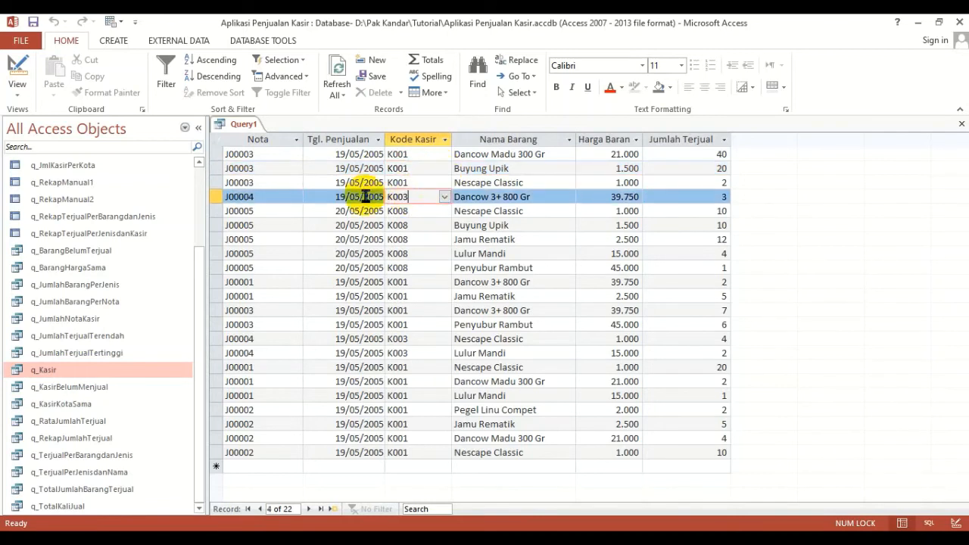
Examine the third record's Nota lookup list and compare the values across the columns of the J00004 record
left_click(283, 196)
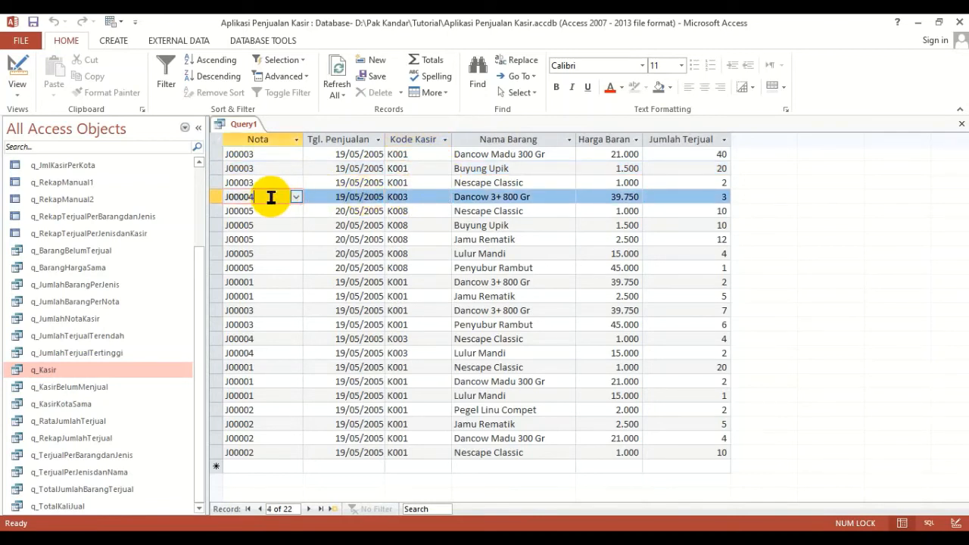
left_click(274, 184)
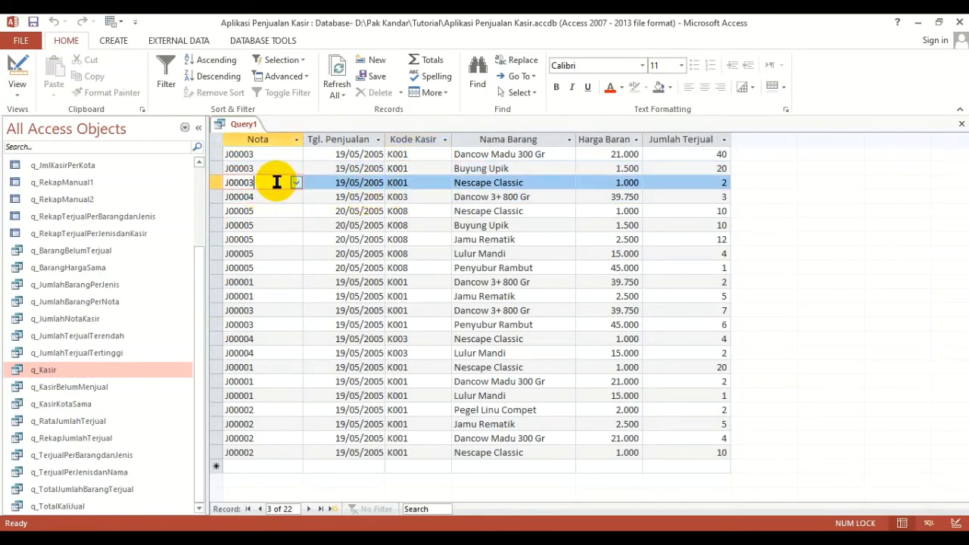
left_click(297, 184)
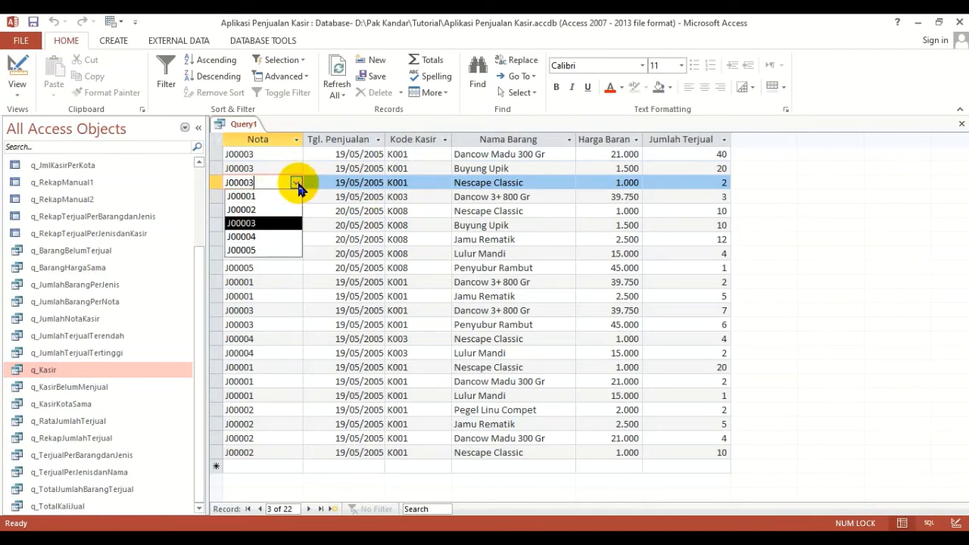
left_click(260, 167)
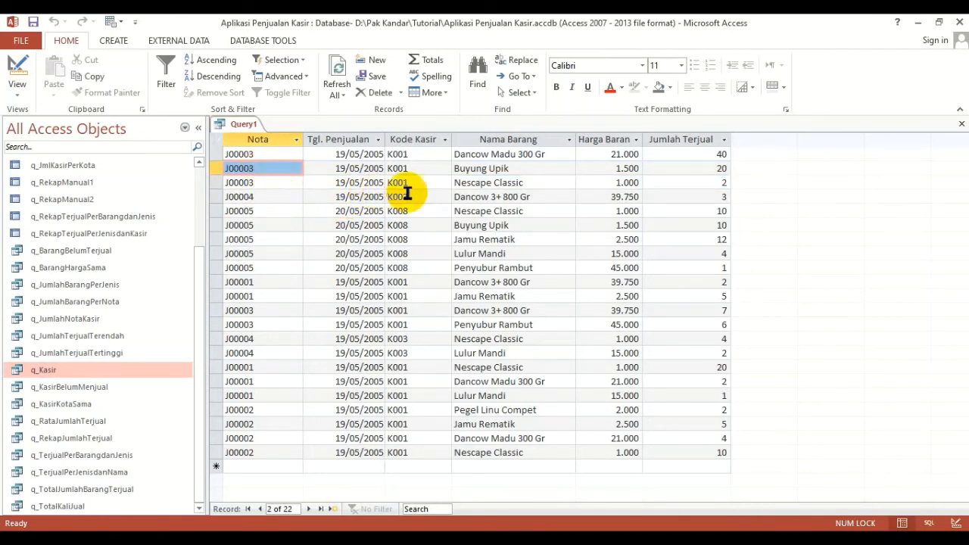
left_click(493, 189)
left_click(608, 193)
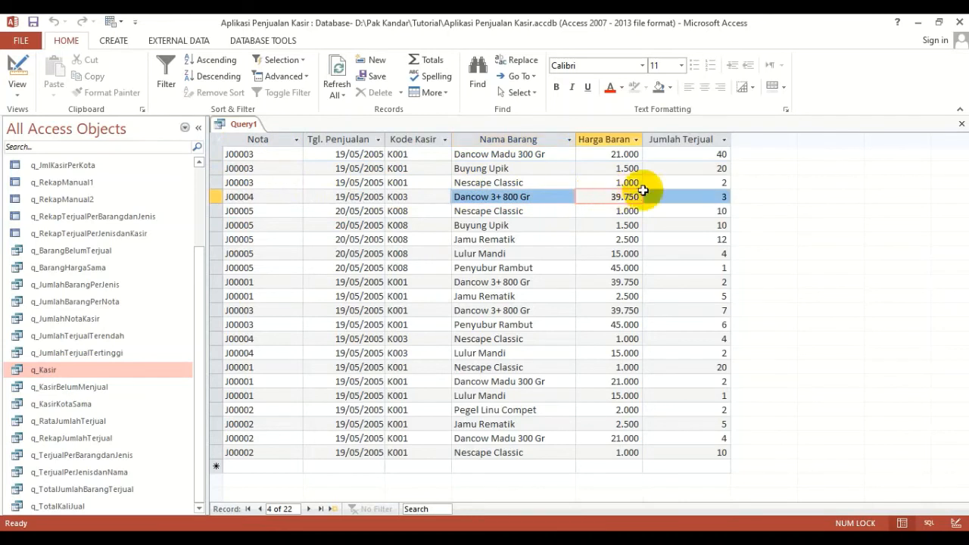
left_click(686, 190)
left_click(339, 196)
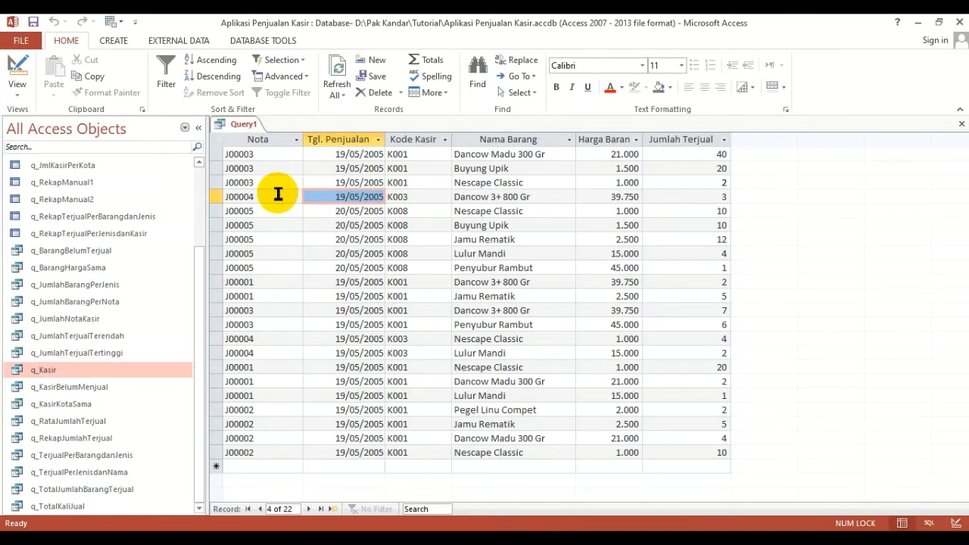
left_click(278, 196)
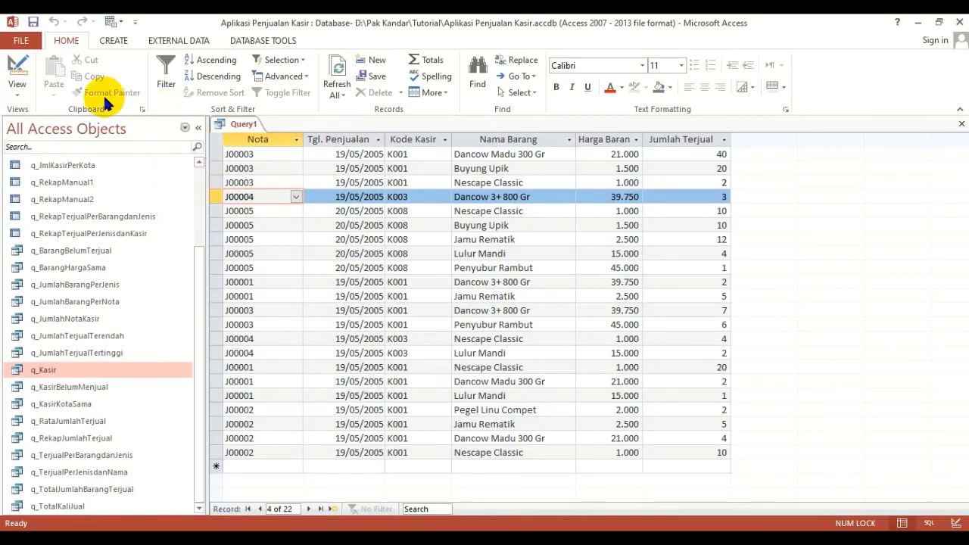
Check the nota column's source table in Design View, inspect the fifth record's Nota lookup list in Datasheet View, and return to Design View
left_click(16, 71)
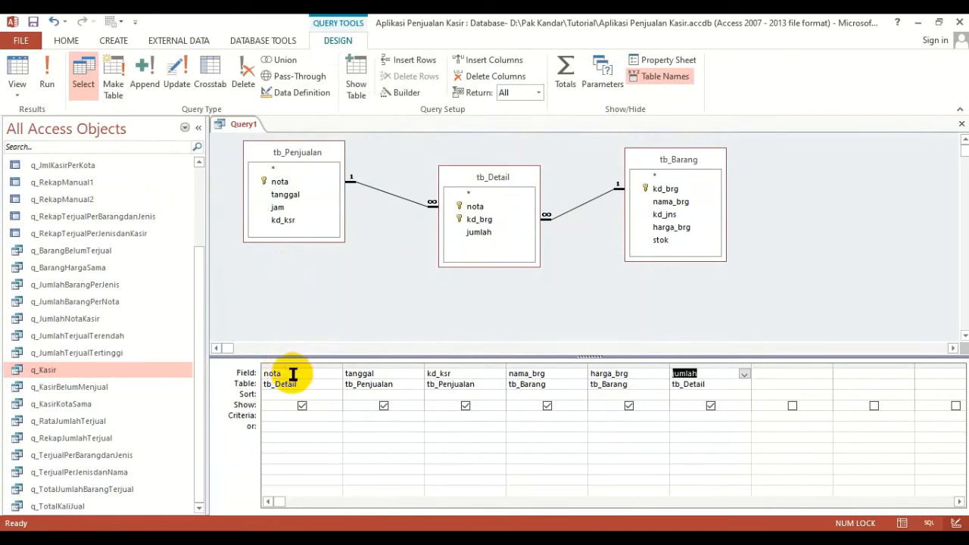
left_click(20, 72)
left_click(240, 211)
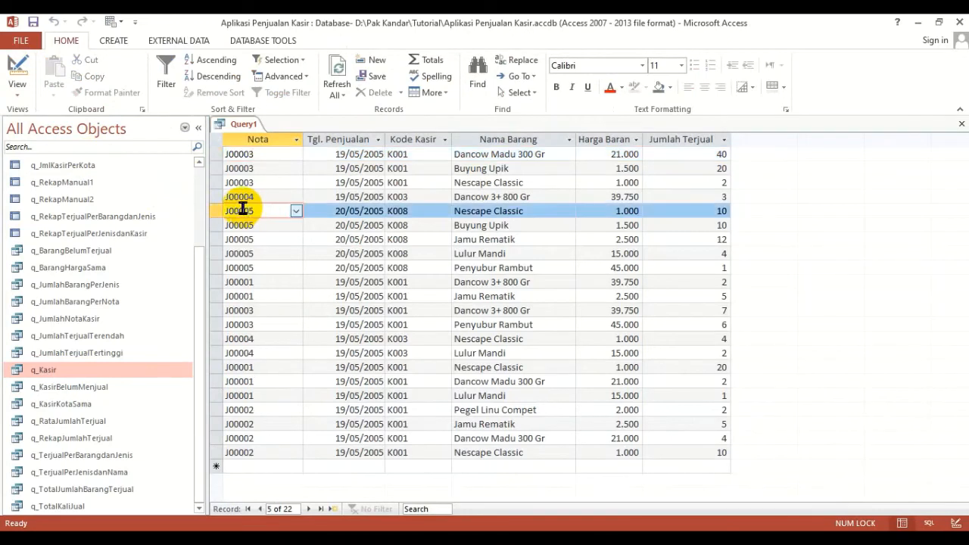
left_click(296, 211)
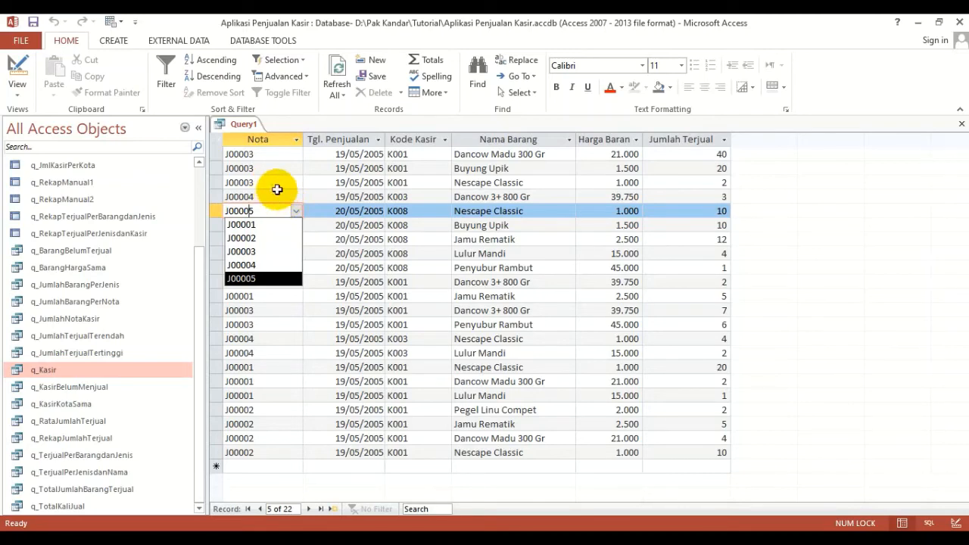
left_click(278, 196)
left_click(18, 70)
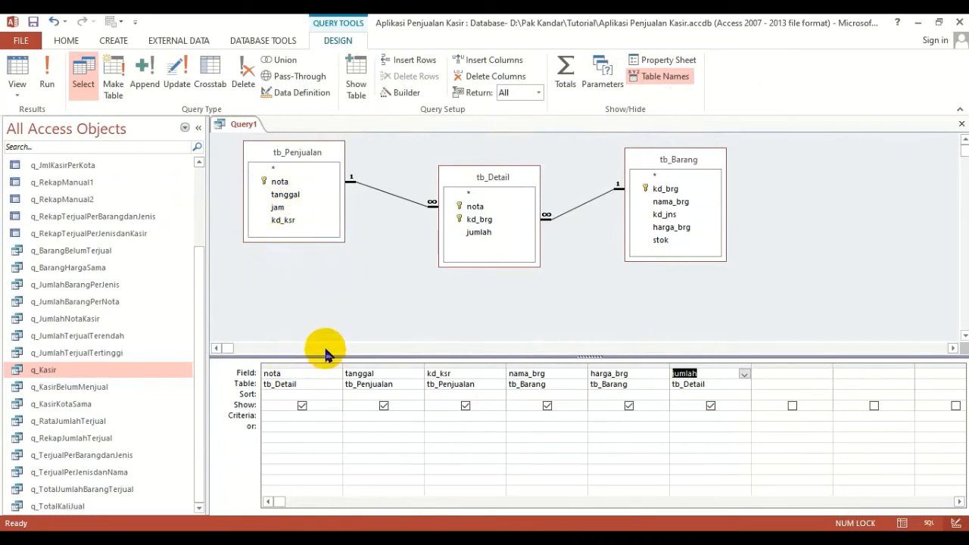
Replace the tb_Detail nota column with nota from tb_Penjualan as the first column, and check the result in Datasheet View
left_click(284, 184)
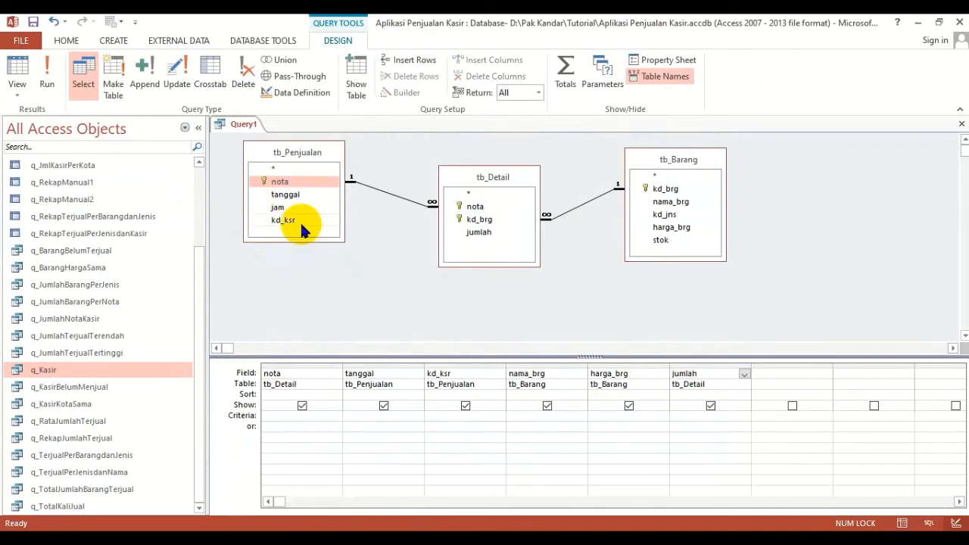
left_click_drag(290, 320, 288, 376)
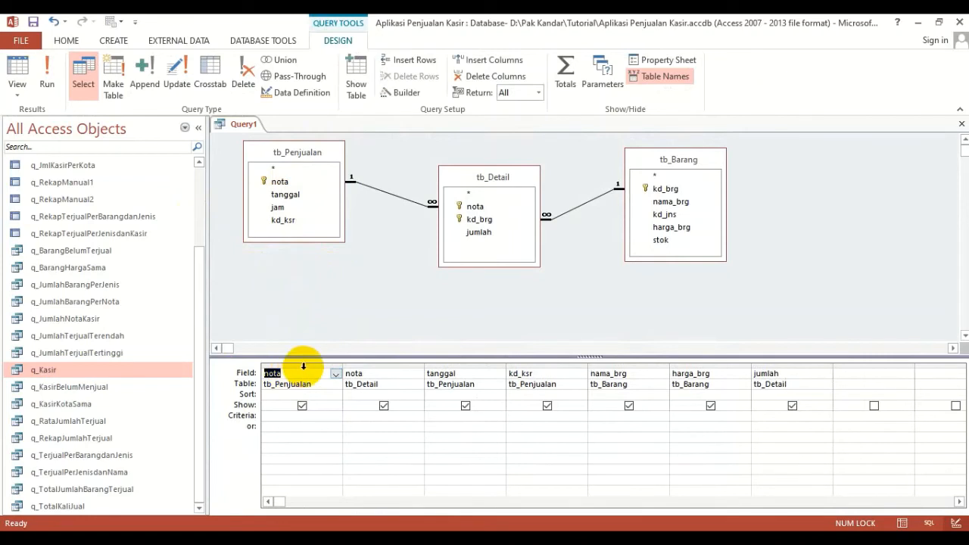
left_click(378, 365)
key("Delete")
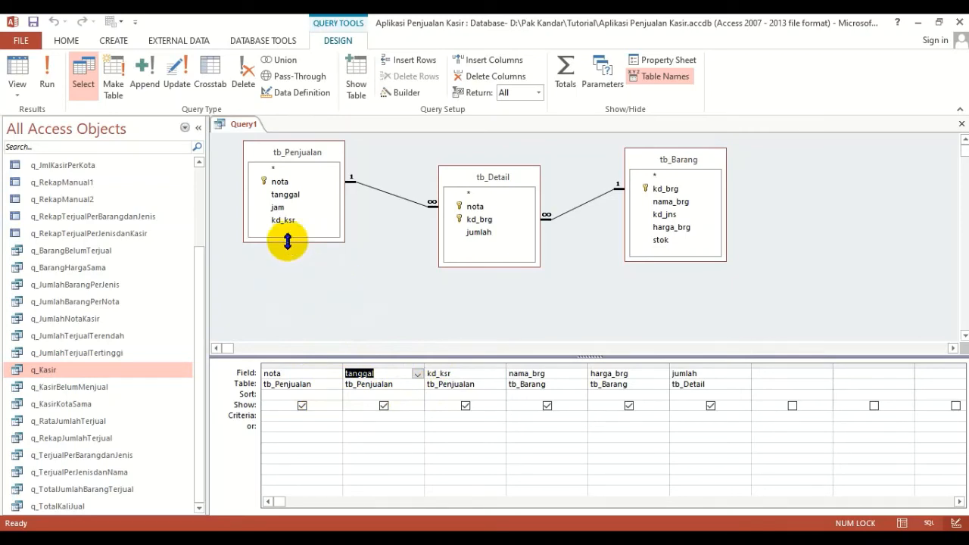
left_click(17, 74)
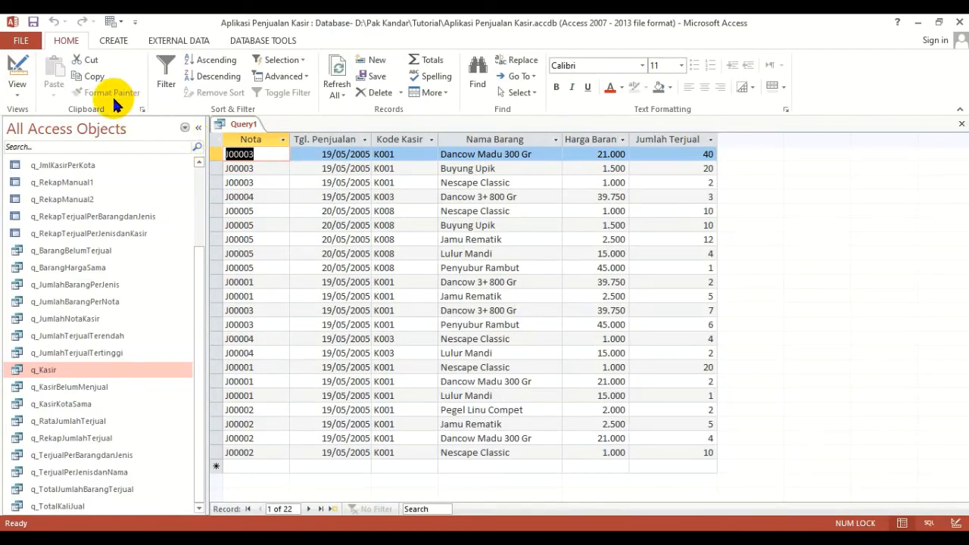
left_click(19, 70)
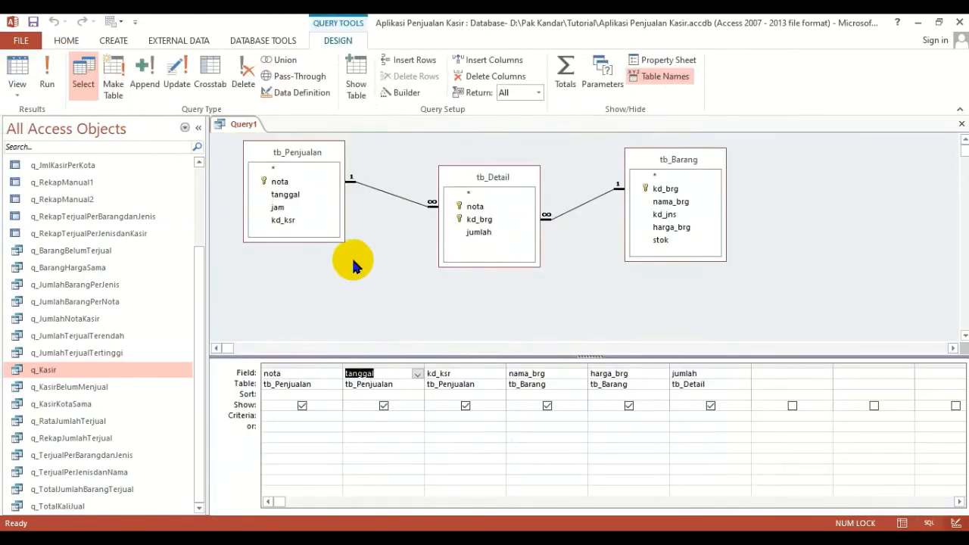
Inspect the tanggal and jumlah source fields, check the query in Datasheet View, and return to Design View
left_click(286, 194)
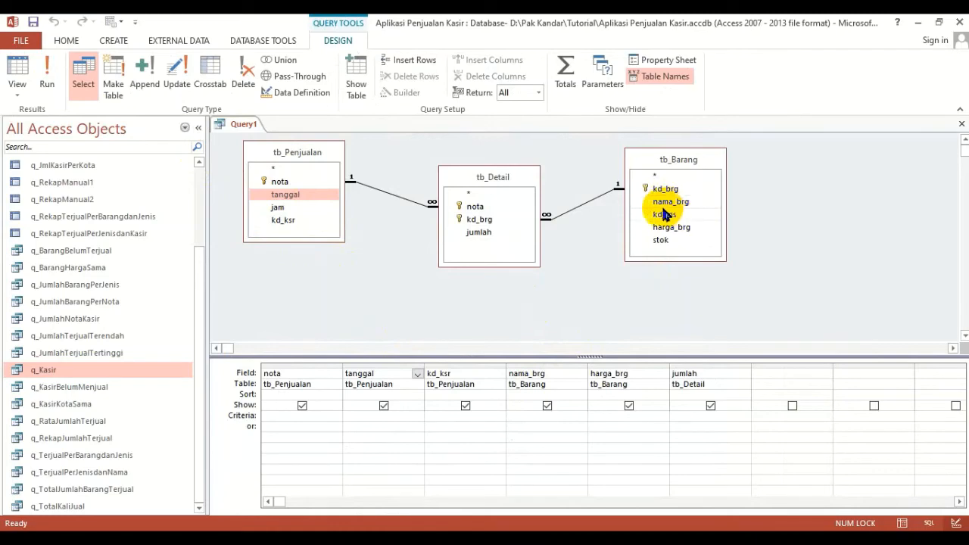
left_click(485, 235)
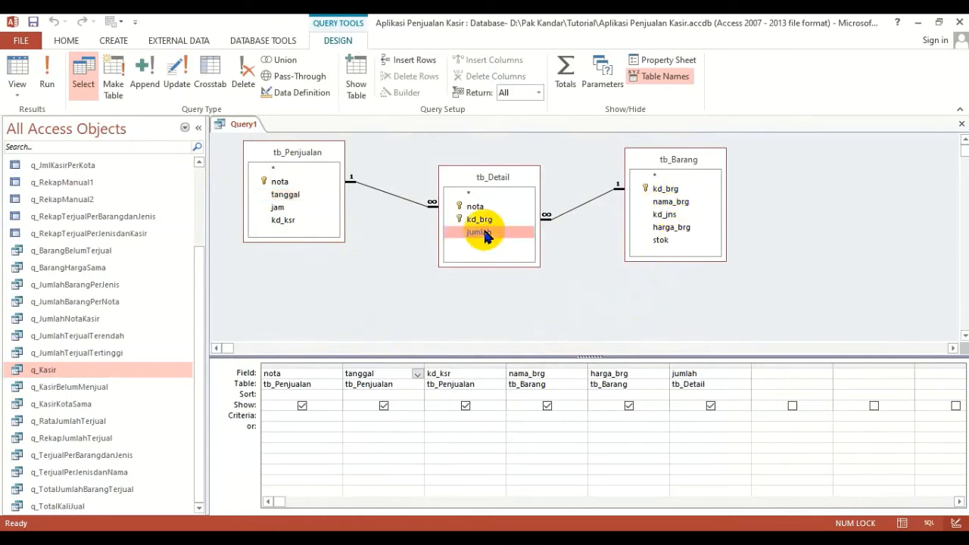
left_click(17, 69)
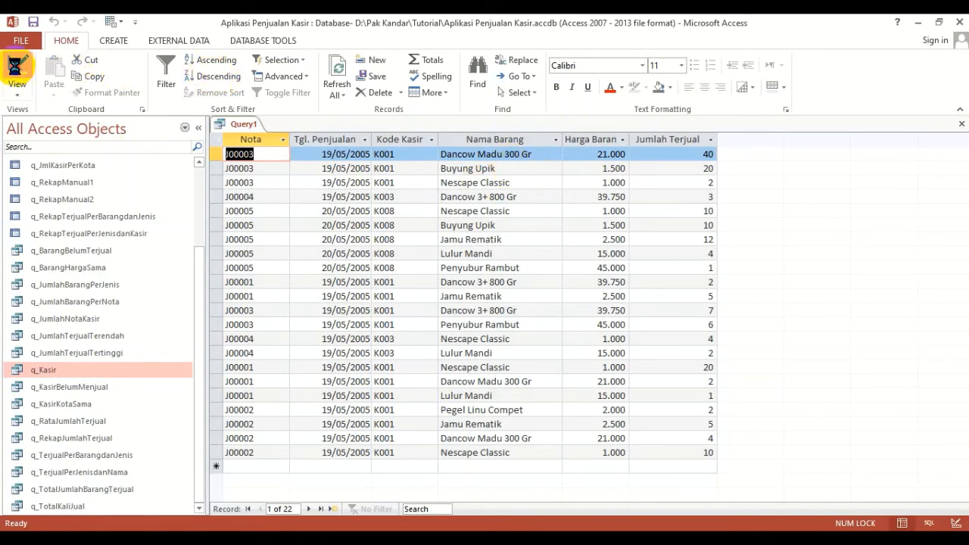
left_click(17, 69)
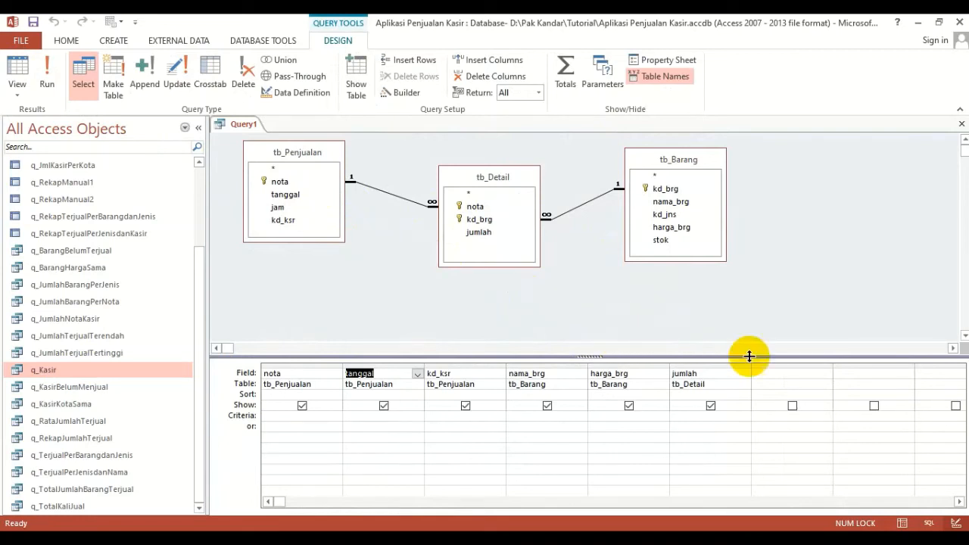
Collapse the Navigation Pane and enter the expression Total:harga_brg*jumlah in the Zoom box for the first empty query column
left_click(772, 374)
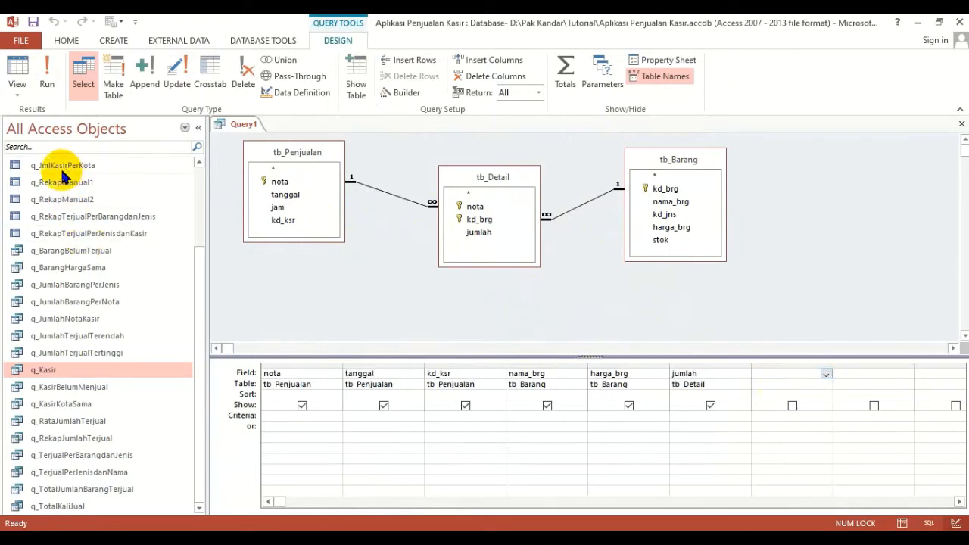
left_click(200, 130)
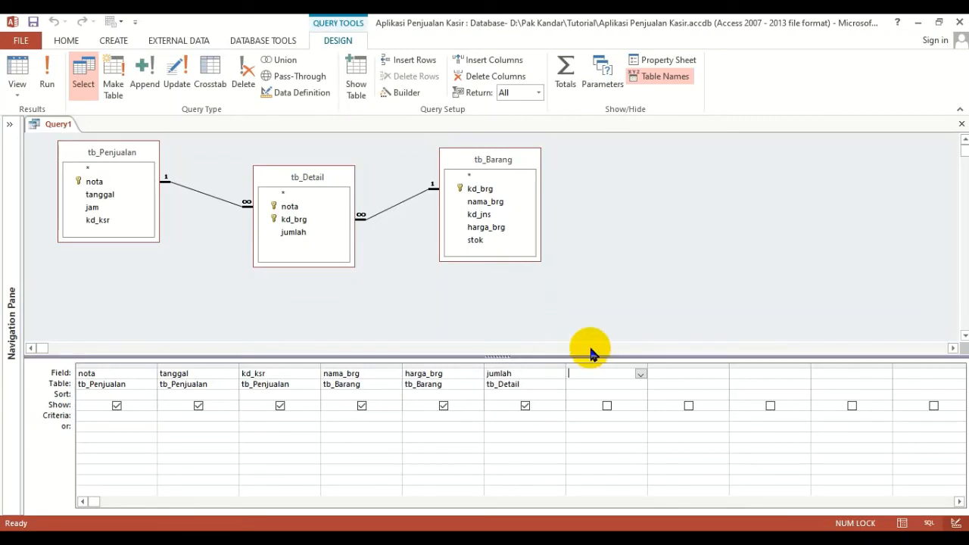
right_click(577, 373)
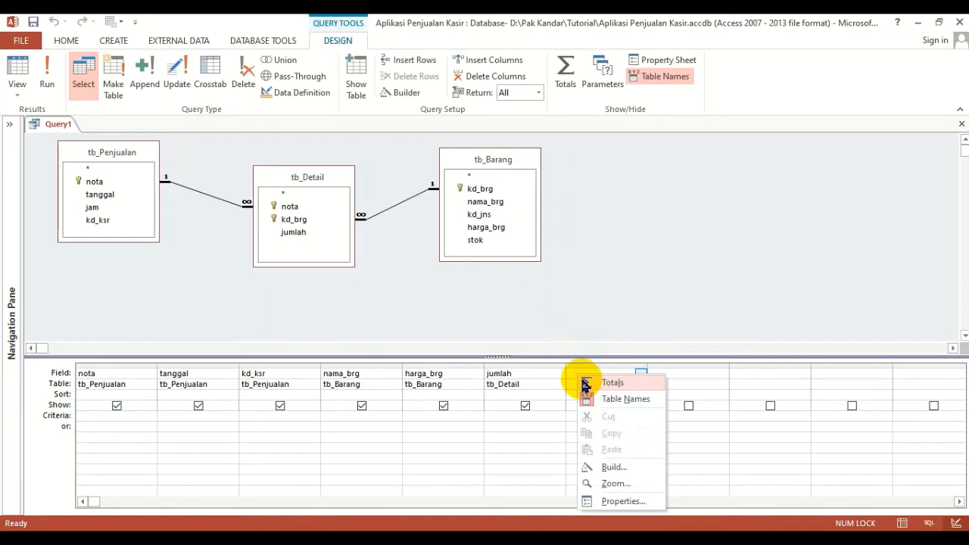
left_click(610, 482)
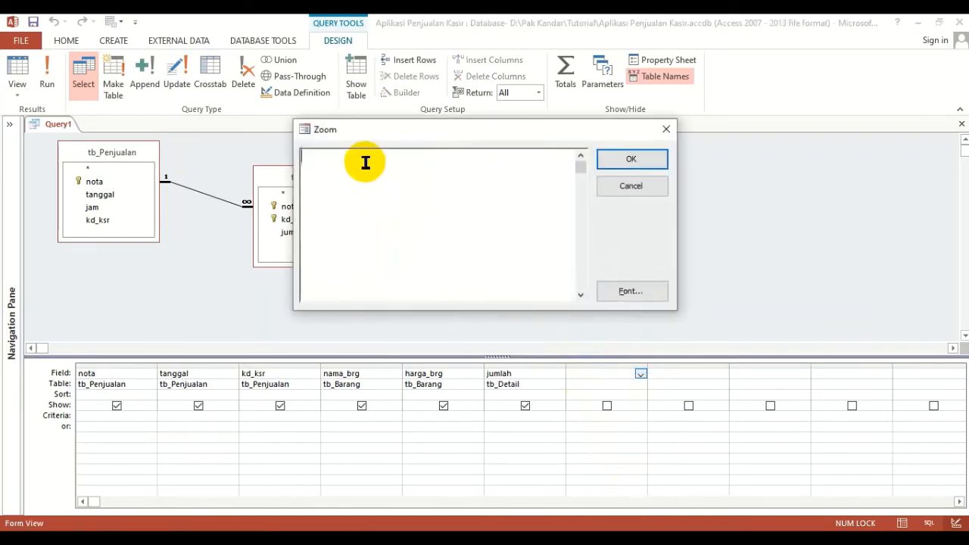
type("Total:")
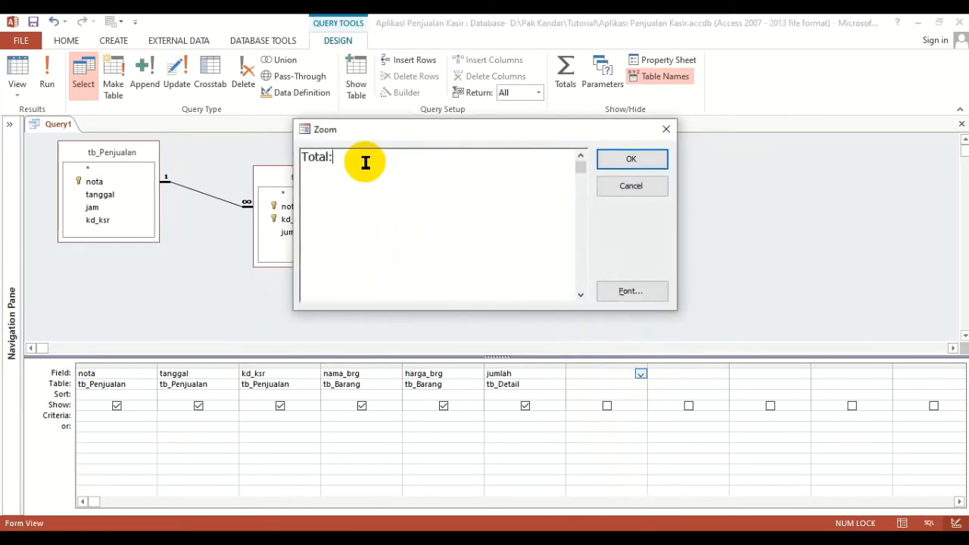
type("harga_brg*jumlah")
Review the harga_brg and jumlah field names within the Total expression
key("Left")
key("Left")
key("Left")
key("Left")
key("Left")
key("Left")
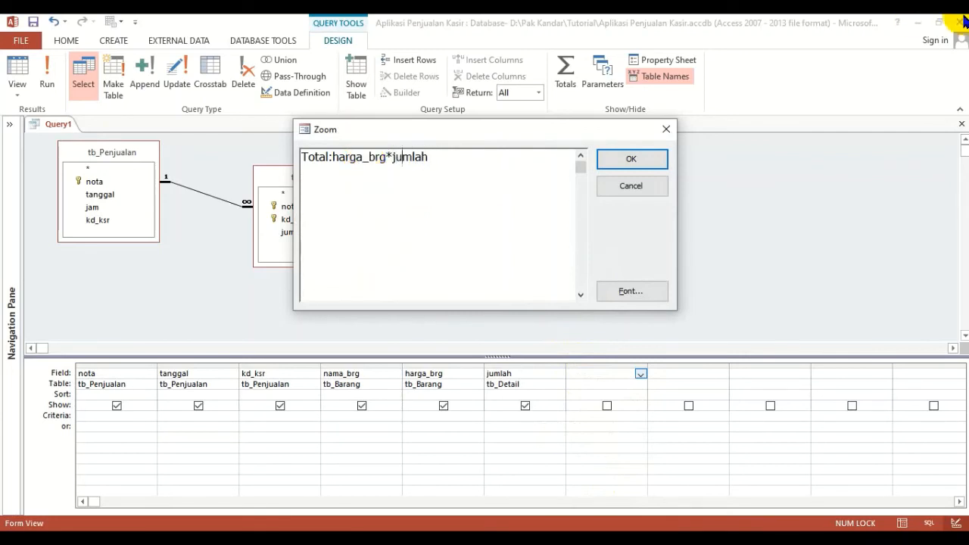
key("shift+Left")
key("shift+Left")
key("shift+Left")
key("shift+Left")
key("shift+Left")
key("shift+Left")
key("shift+Left")
key("shift+Left")
key("shift+Left")
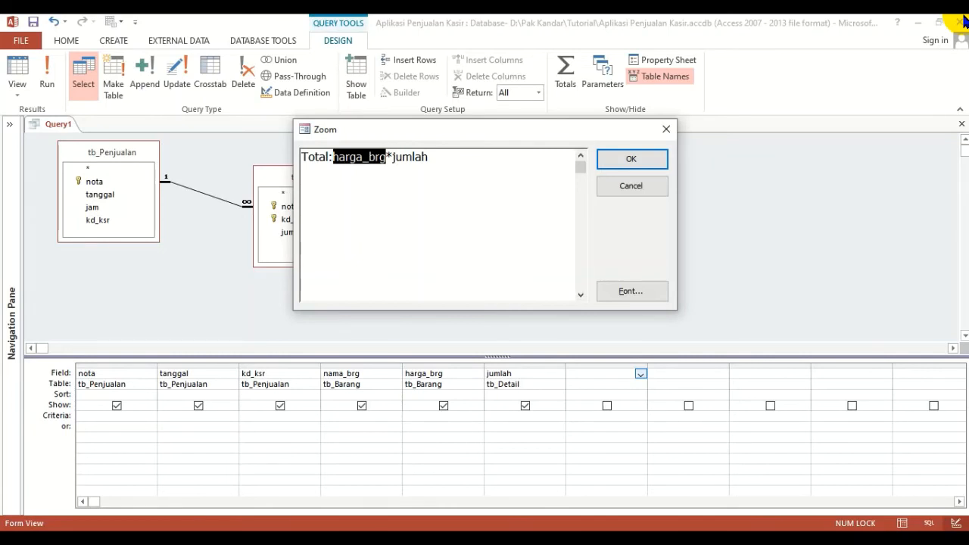
left_click(411, 210)
double_click(364, 157)
double_click(400, 158)
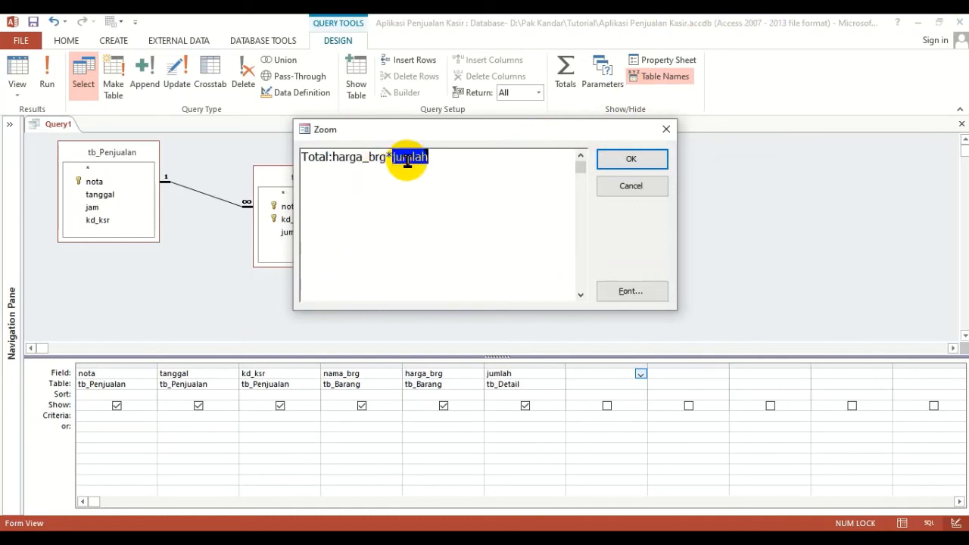
Confirm the Total expression, check the calculated column in Datasheet View, and return to Design View
left_click(632, 159)
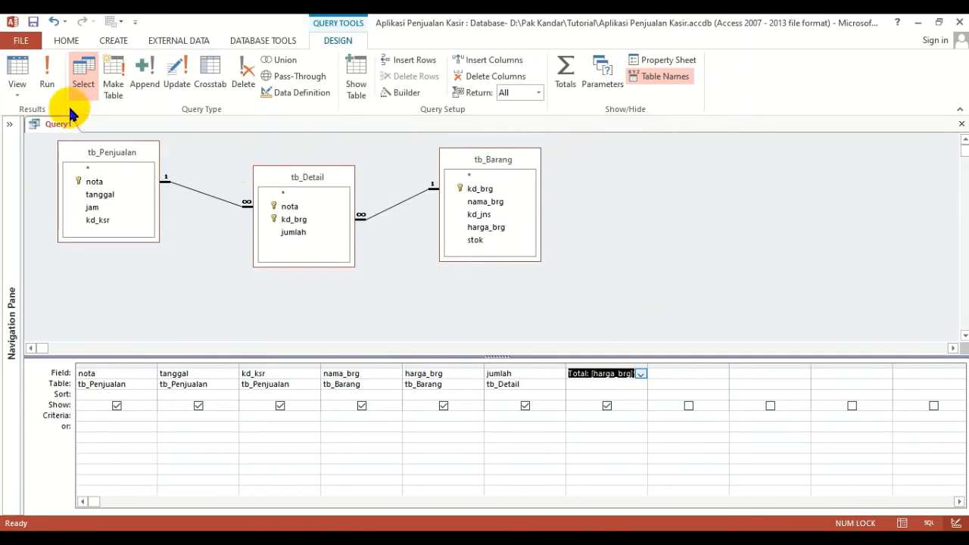
left_click(18, 70)
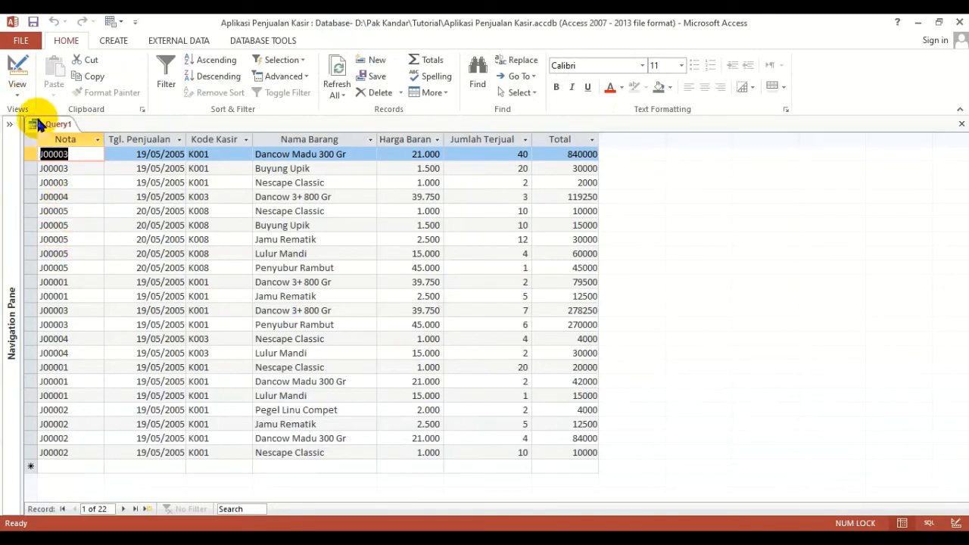
left_click(18, 66)
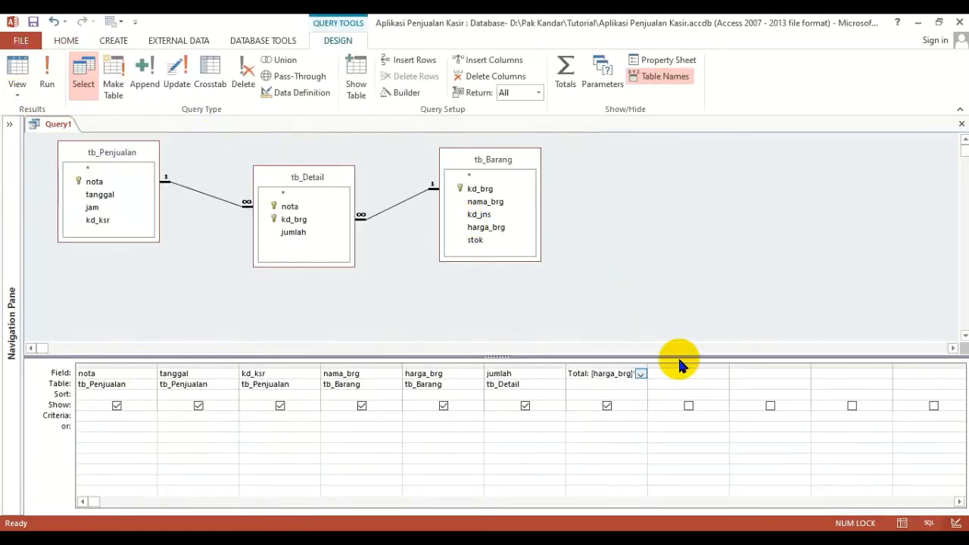
Start a calculated field labelled Diskon: in the Zoom box for the empty column after Total
left_click(667, 374)
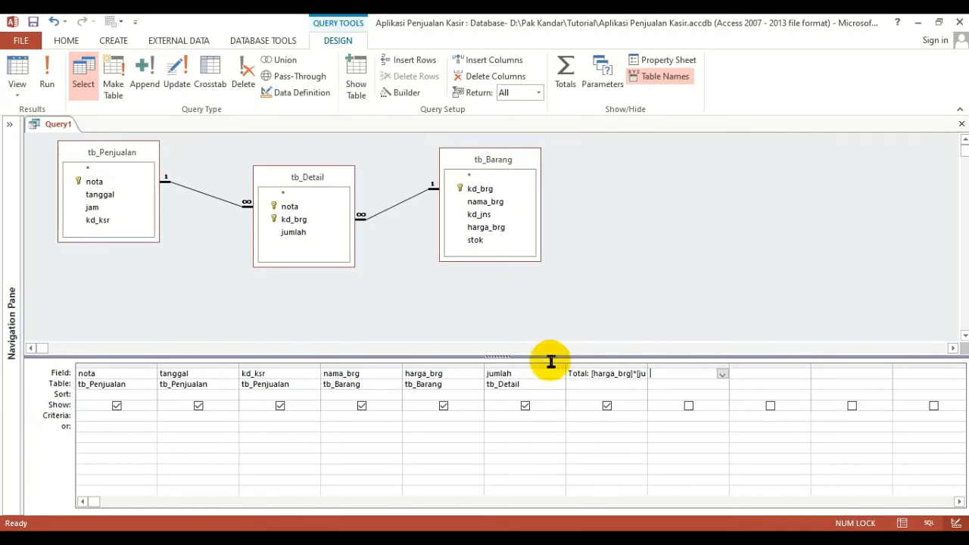
right_click(665, 374)
left_click(693, 487)
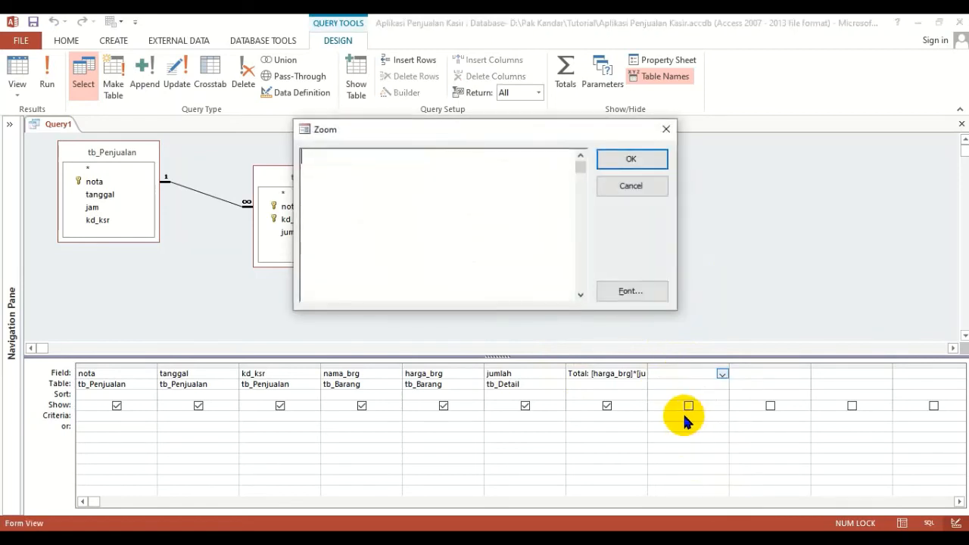
type("Diskon:")
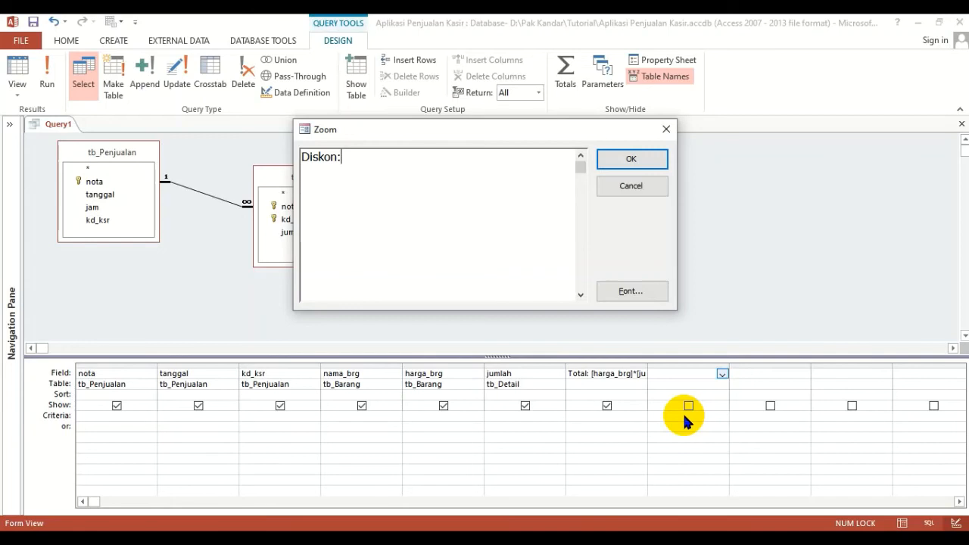
type("10%*total")
key("BackSpace")
key("BackSpace")
key("BackSpace")
key("BackSpace")
key("BackSpace")
key("BackSpace")
key("BackSpace")
key("BackSpace")
key("BackSpace")
Open Notepad and write the first discount rule as 10% = total>300.000
left_click(15, 538)
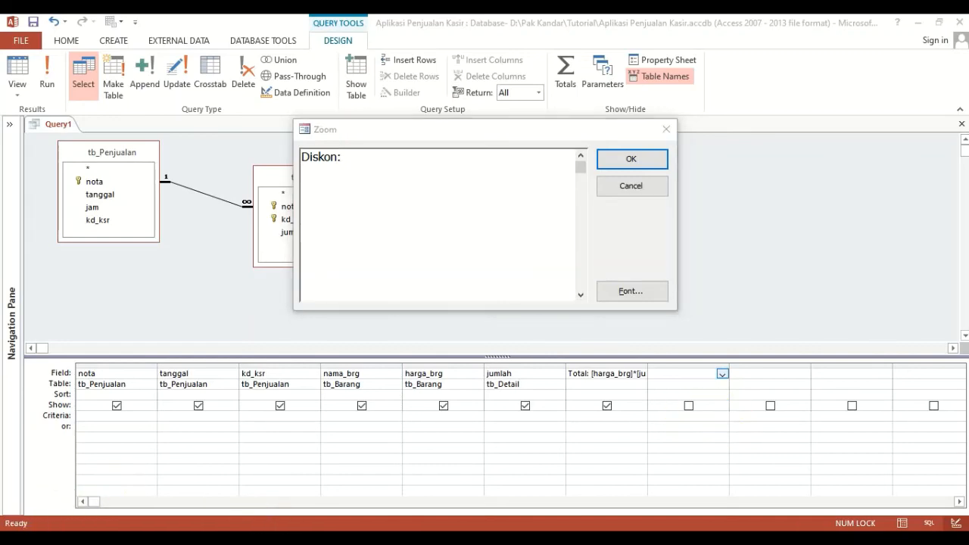
type("note")
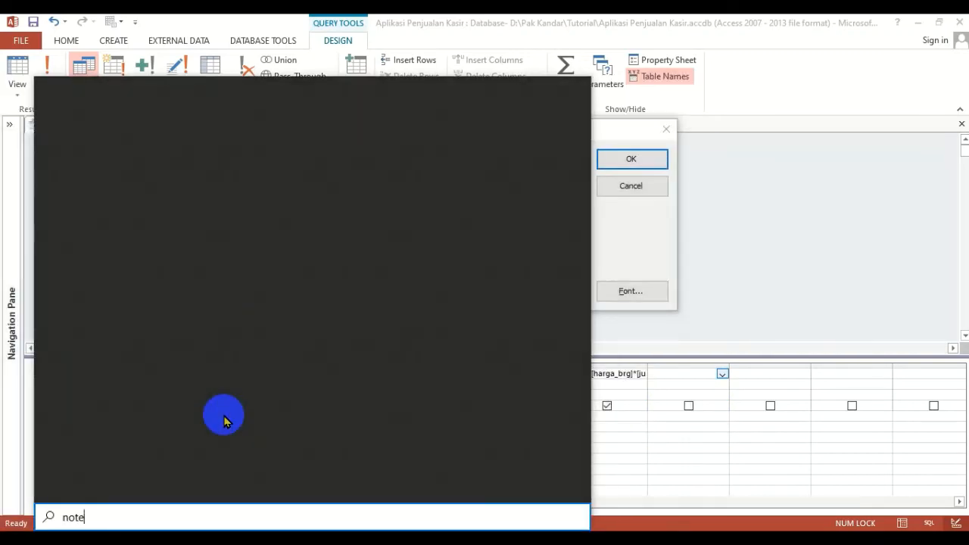
type("pad")
key("Return")
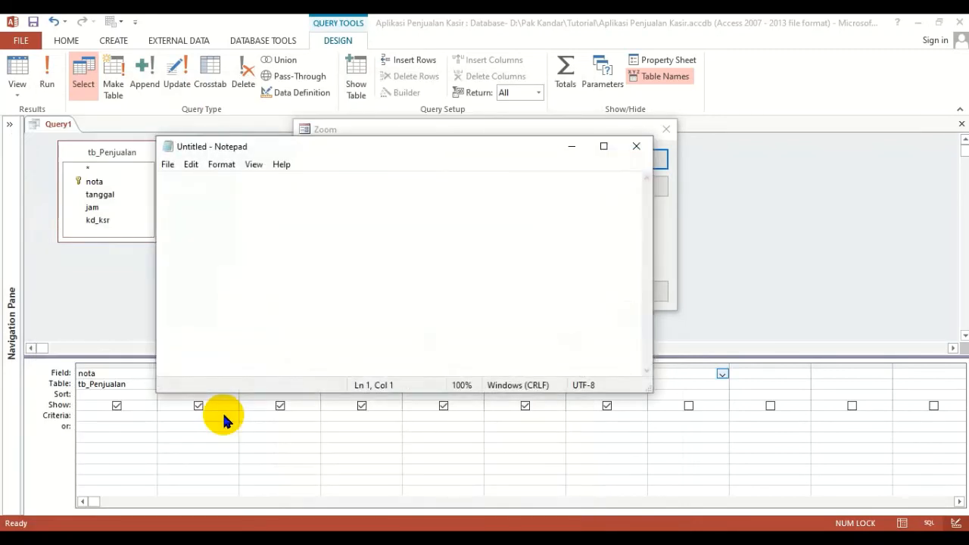
type("10%  ")
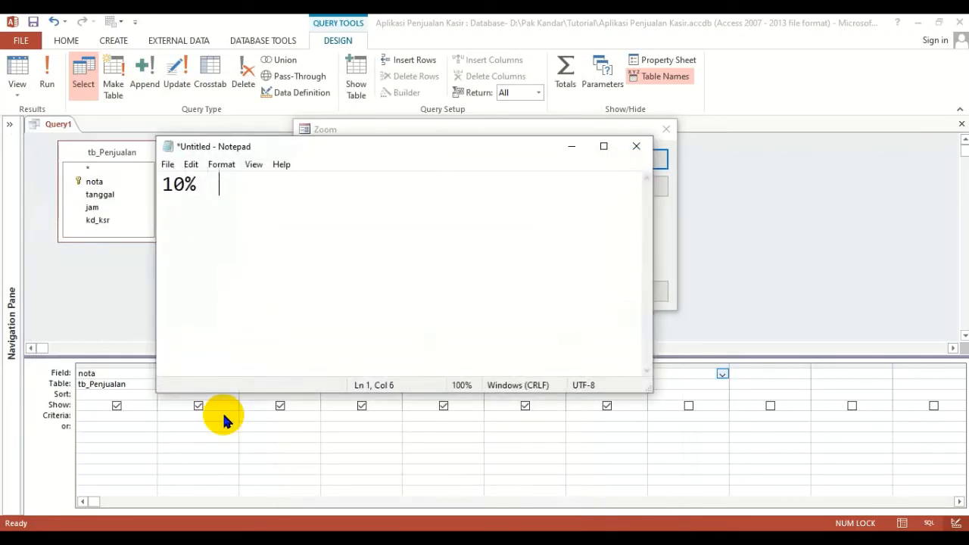
type("= total")
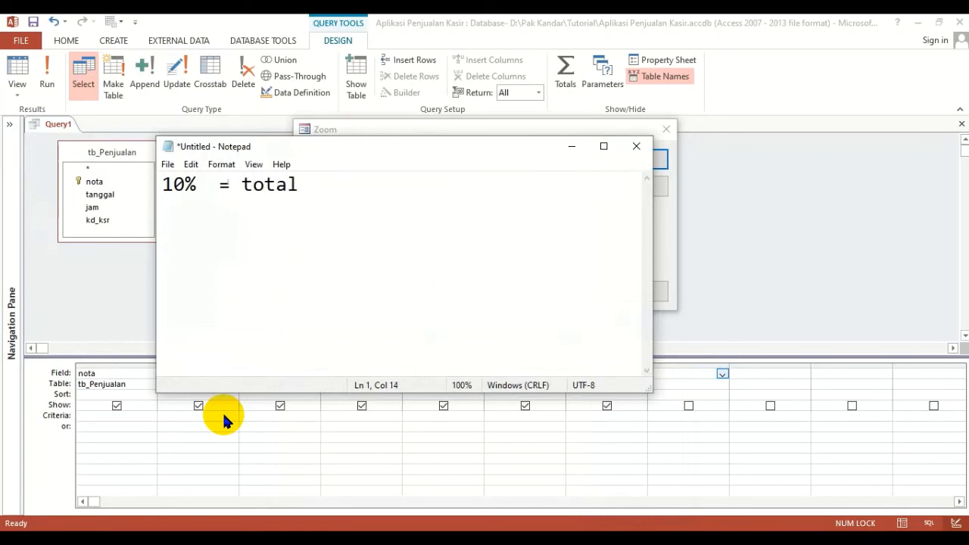
key("BackSpace")
type(">300.000")
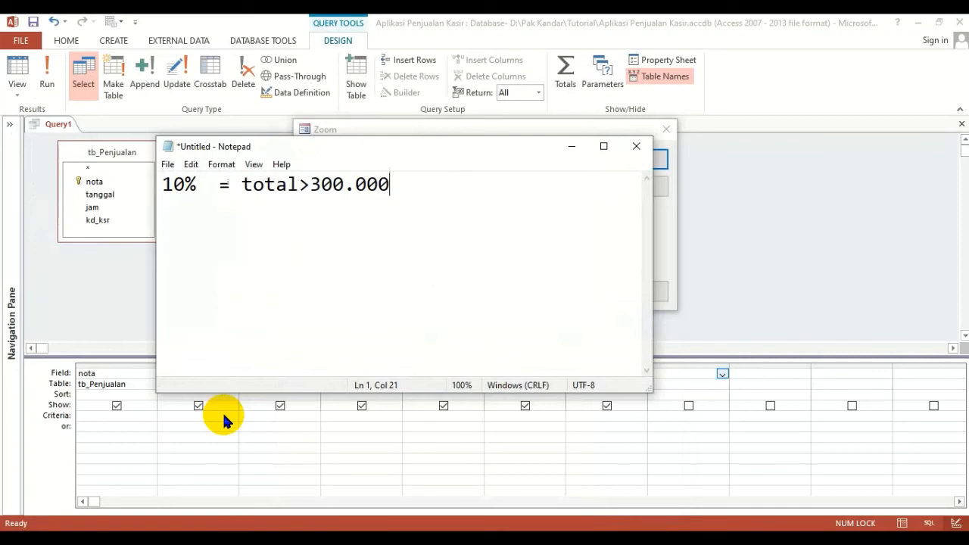
Add a second discount rule line, 5% = total>=50.000 s/d total<=300.000, and maximize the Notepad window
key("Left")
key("Left")
key("Left")
key("Left")
key("Left")
key("Left")
key("Left")
key("Left")
key("End")
key("Return")
type("5%   = total")
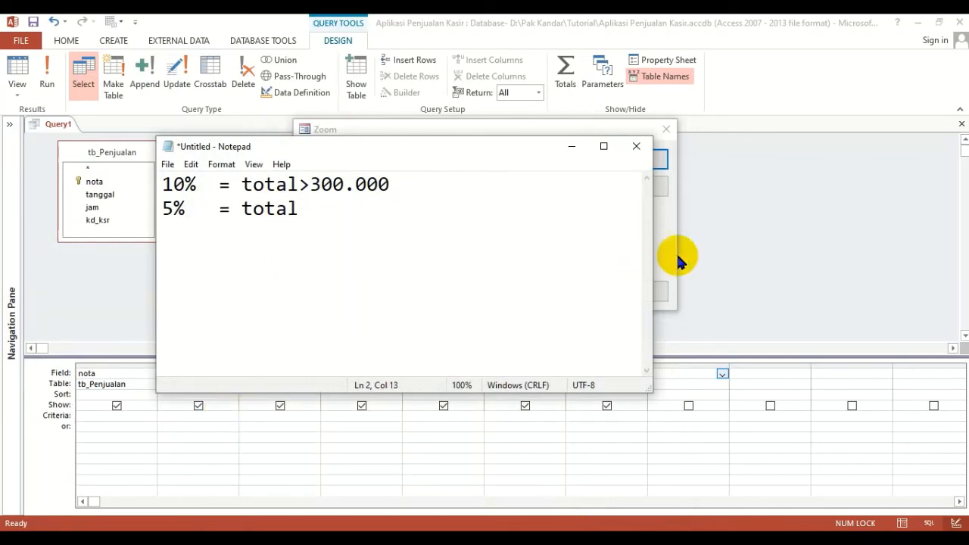
left_click(604, 148)
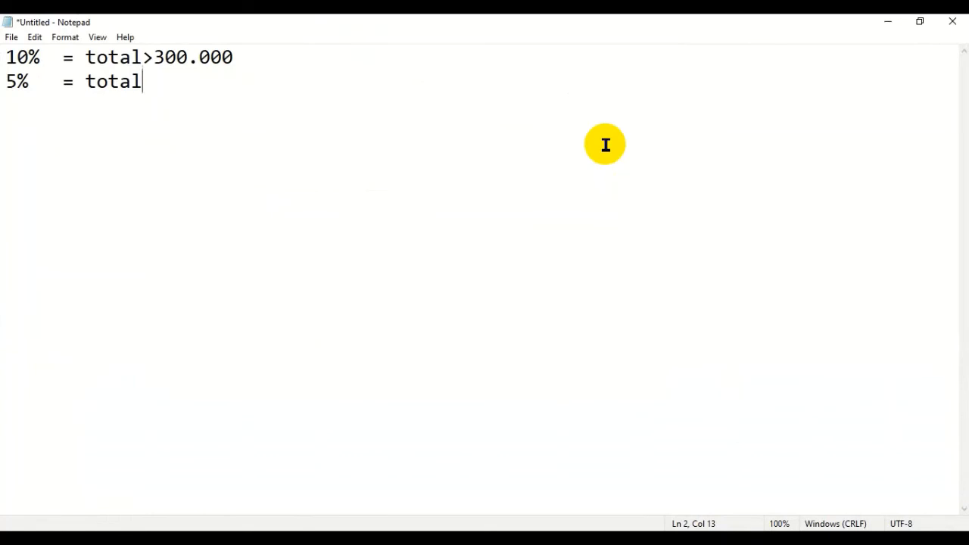
type(">=50.000")
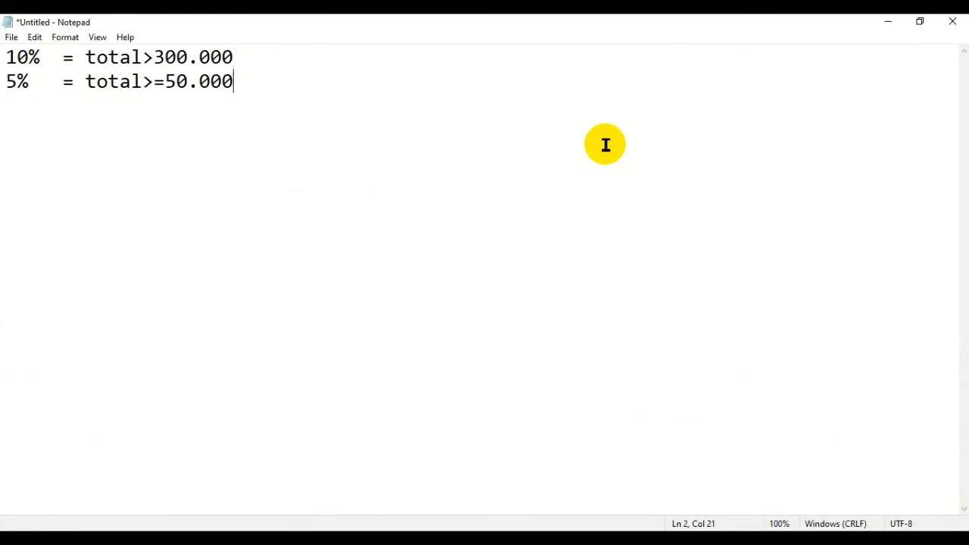
type(" s/d total")
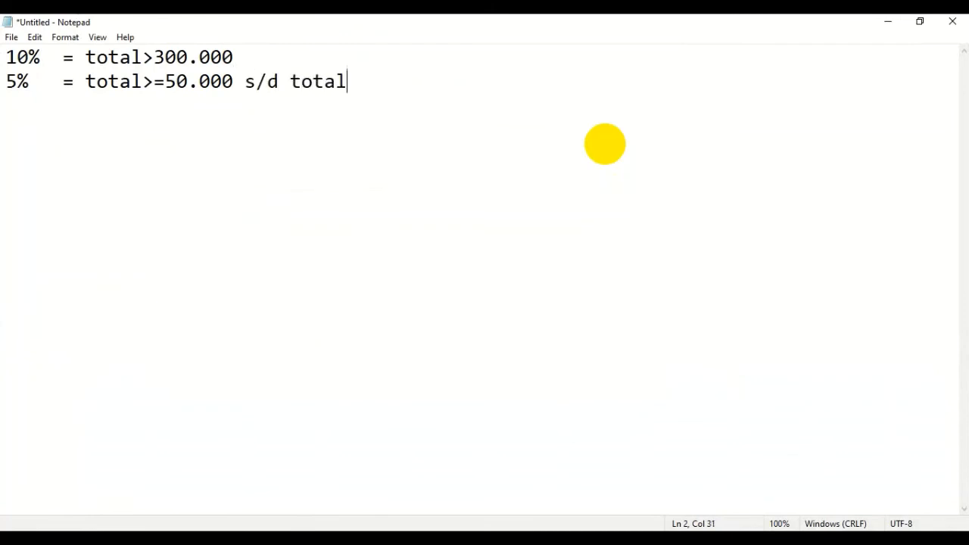
type("<=300.000")
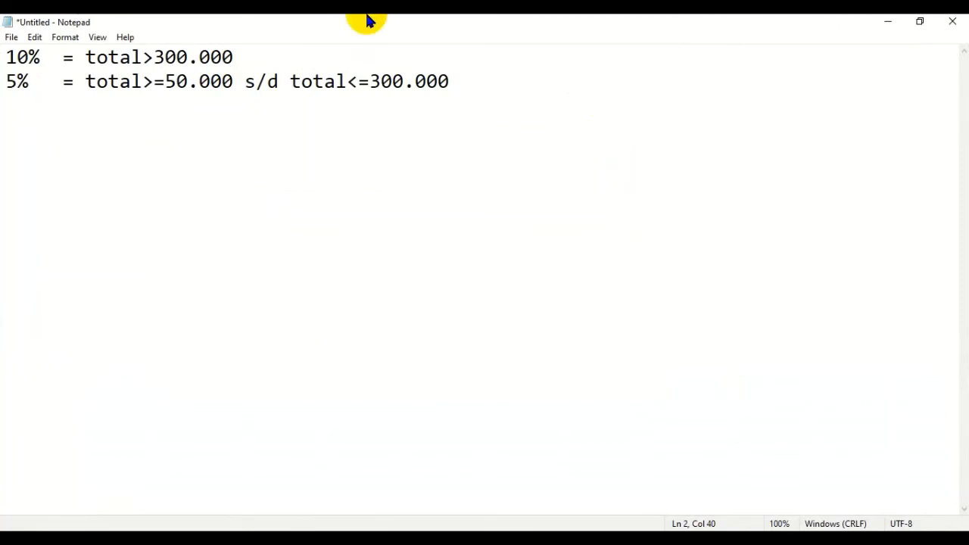
Review the percentages and total limits in the 10% and 5% discount rules
left_click_drag(17, 58, 29, 58)
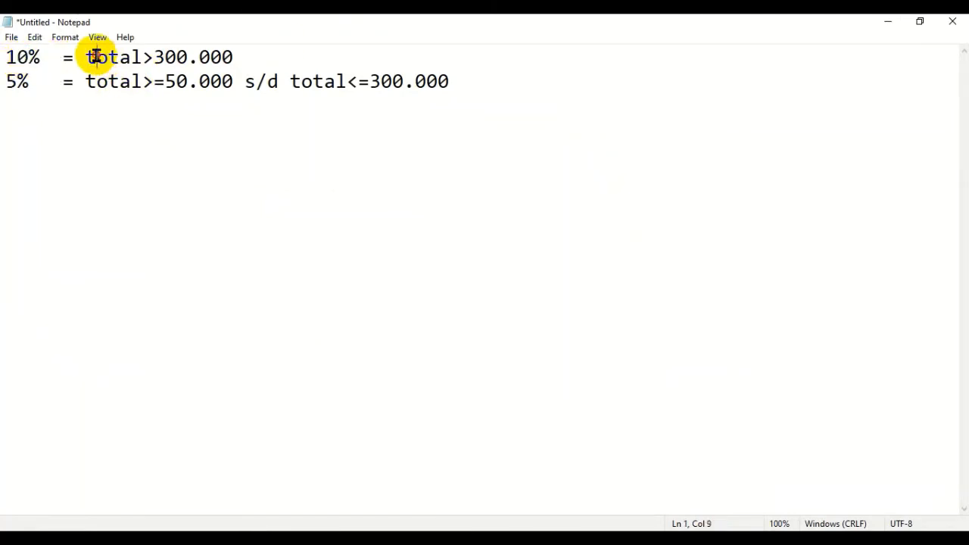
left_click_drag(95, 56, 233, 60)
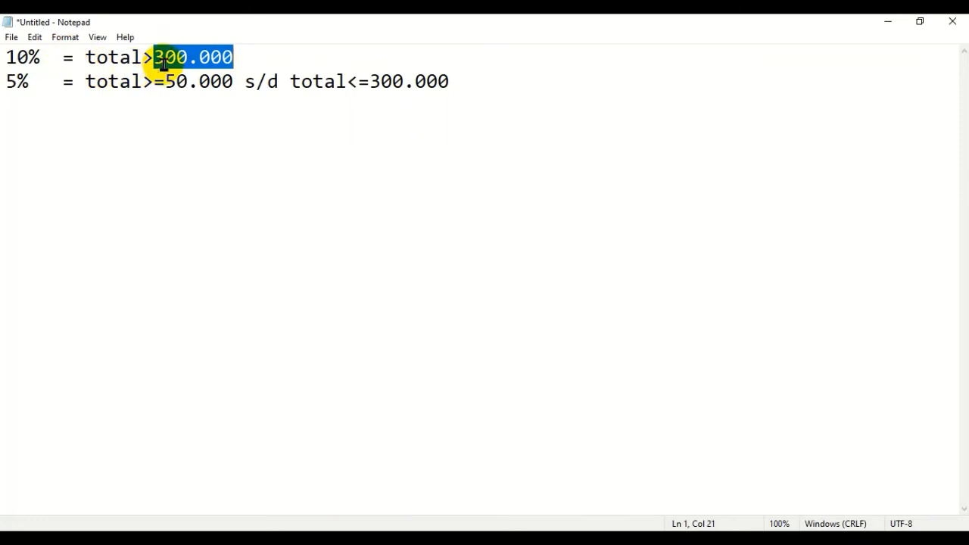
left_click_drag(18, 58, 34, 57)
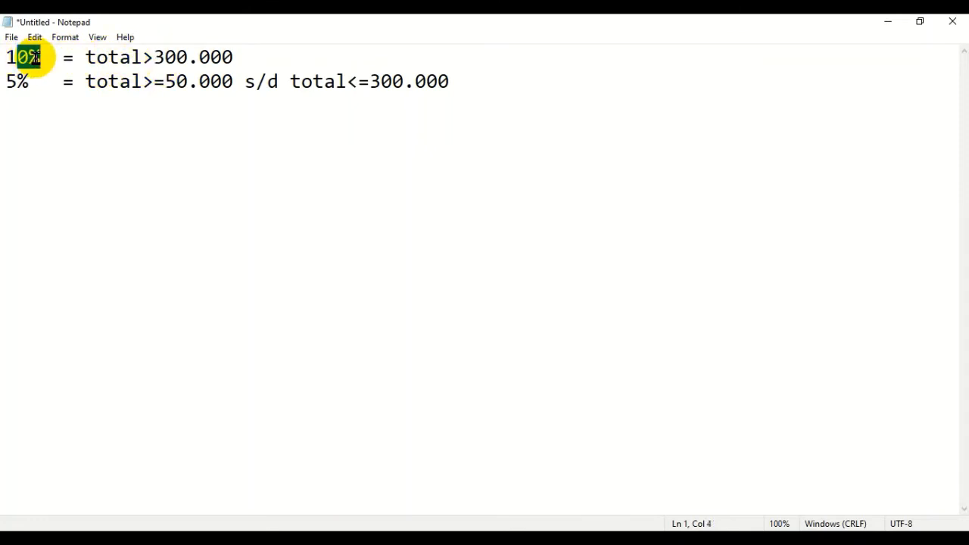
left_click_drag(165, 58, 175, 58)
left_click(19, 81)
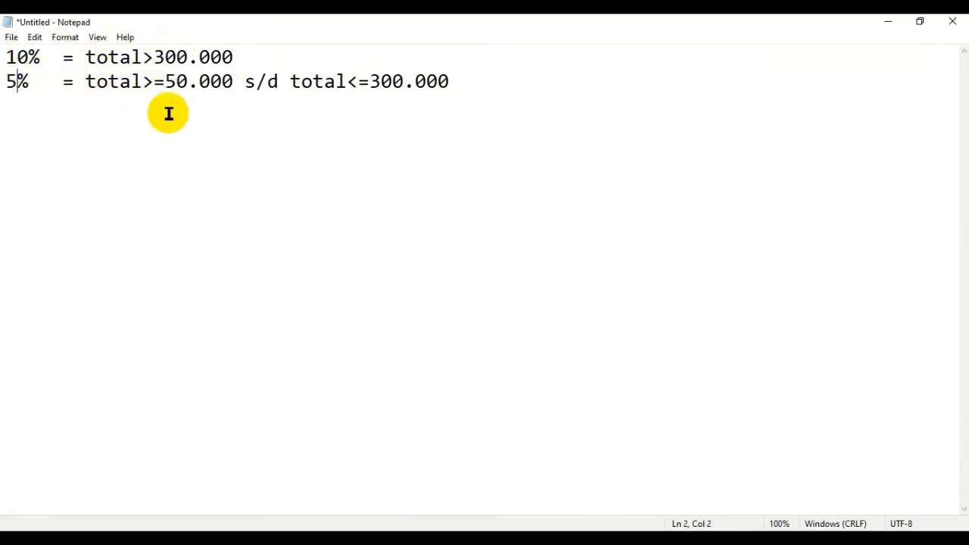
left_click_drag(357, 82, 417, 91)
Add a third discount rule line, 0% = total<50.000, and compare its limit with the 5% rule's lower limit
left_click(475, 89)
key("Return")
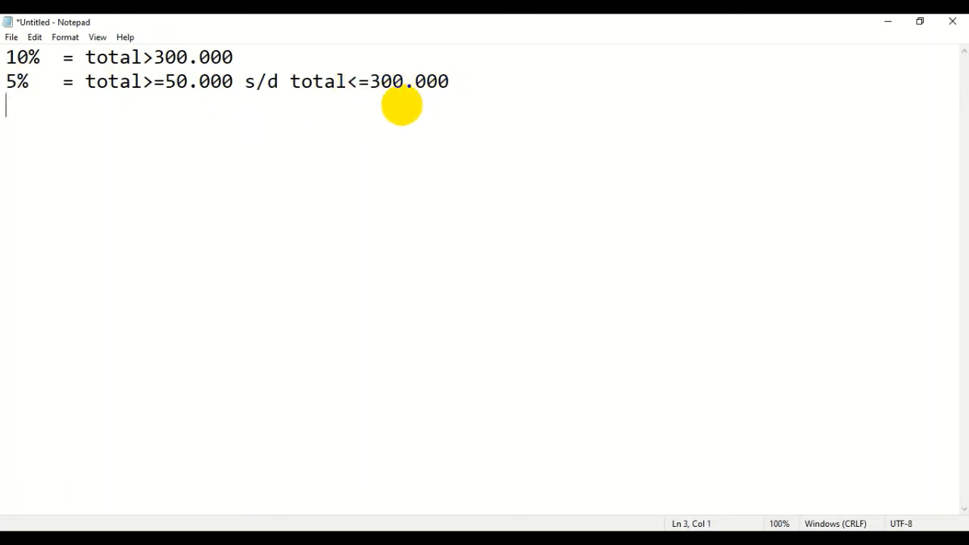
type("0%   = total")
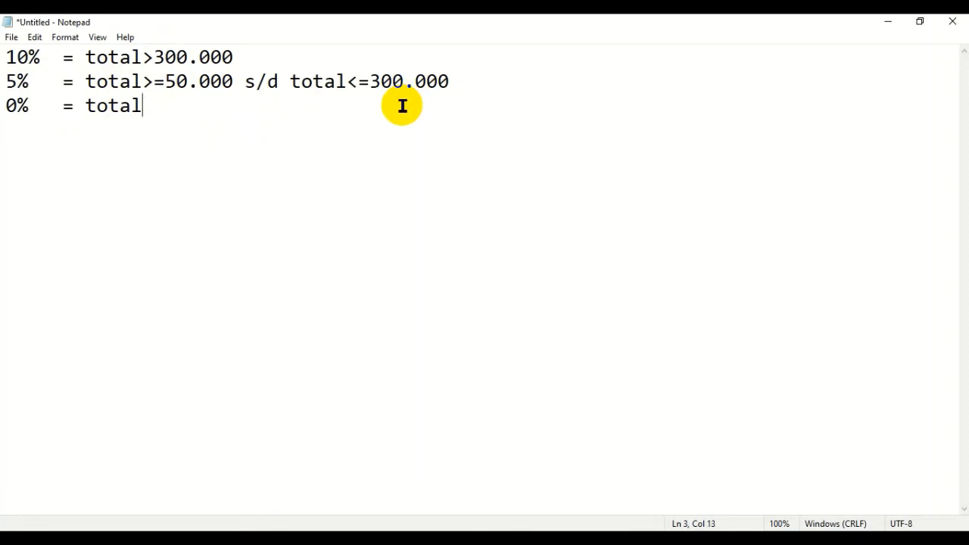
type("<300.000")
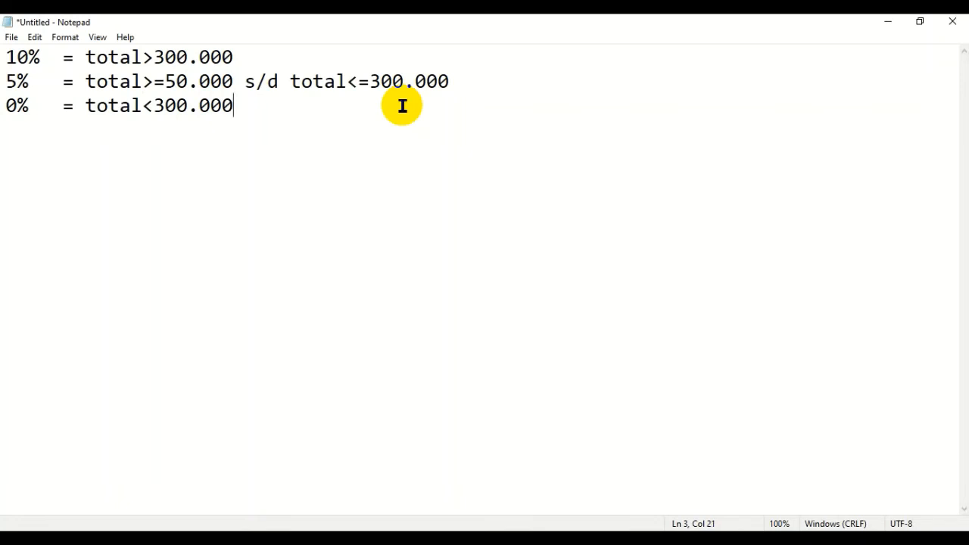
key("BackSpace")
key("BackSpace")
key("BackSpace")
key("BackSpace")
key("BackSpace")
key("BackSpace")
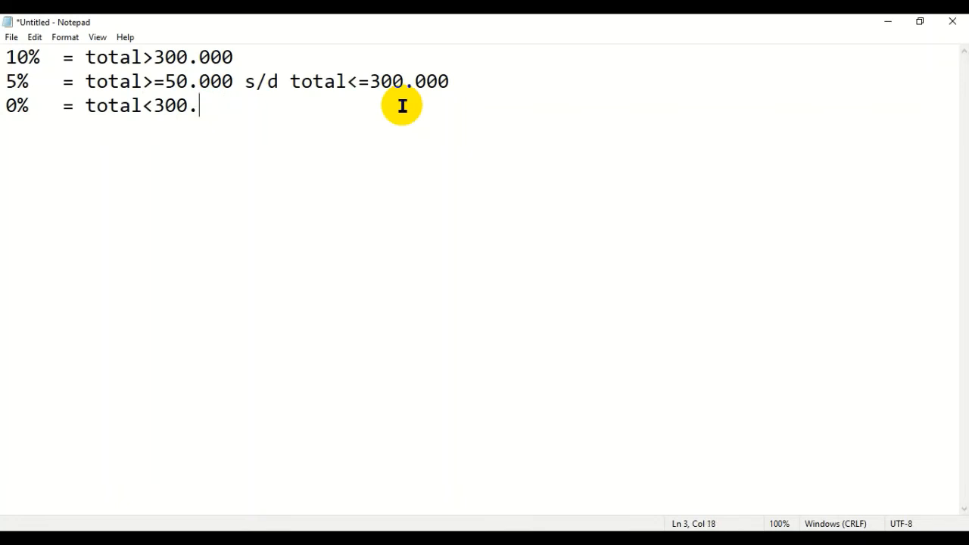
key("BackSpace")
type("50.000")
left_click(158, 82)
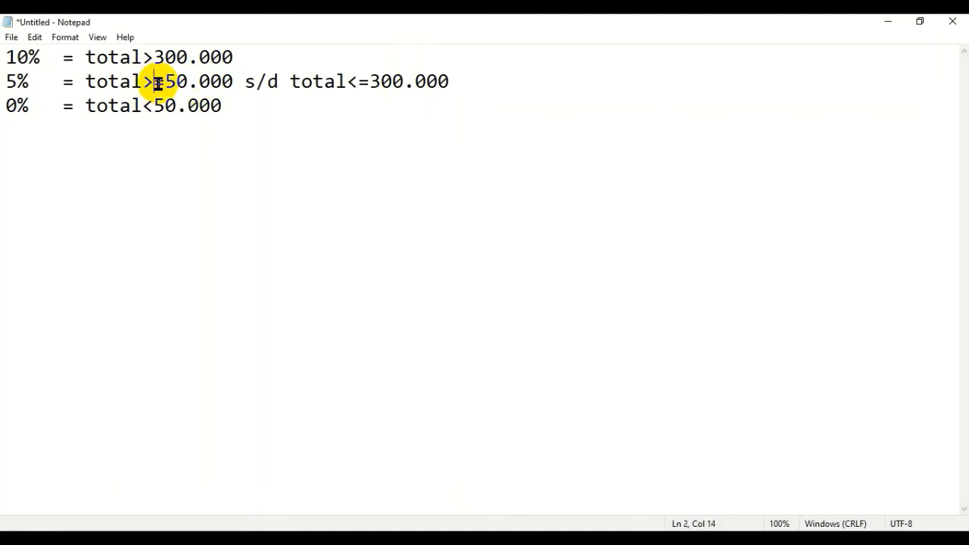
left_click_drag(147, 83, 220, 83)
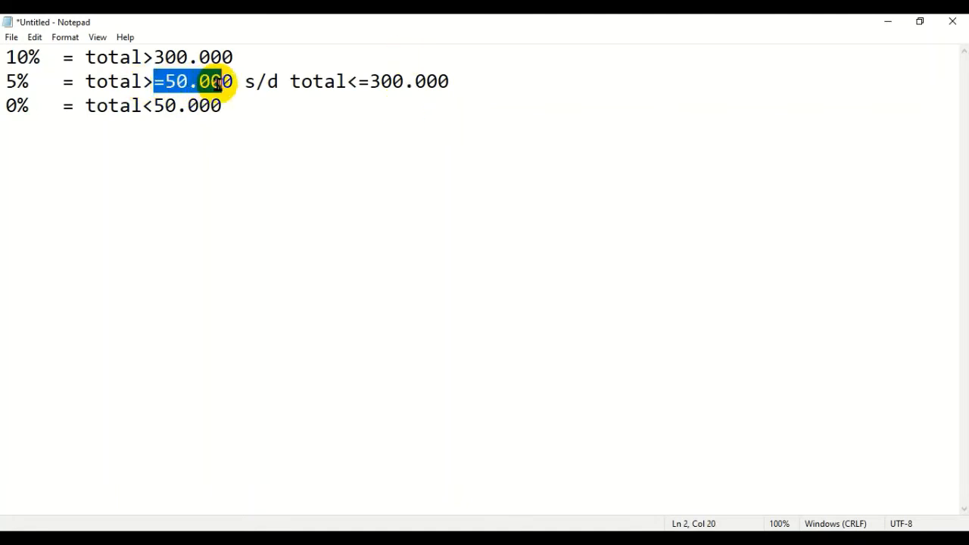
left_click_drag(155, 106, 197, 106)
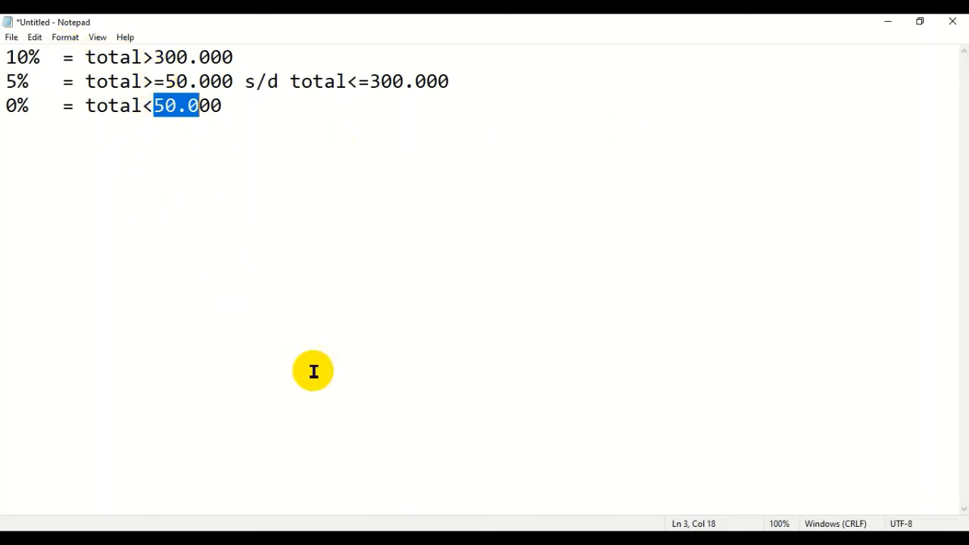
Switch back to Access and continue the Diskon expression with the first condition, iif(Total>300000, checking the limit against the Notepad rules
key("alt+Tab")
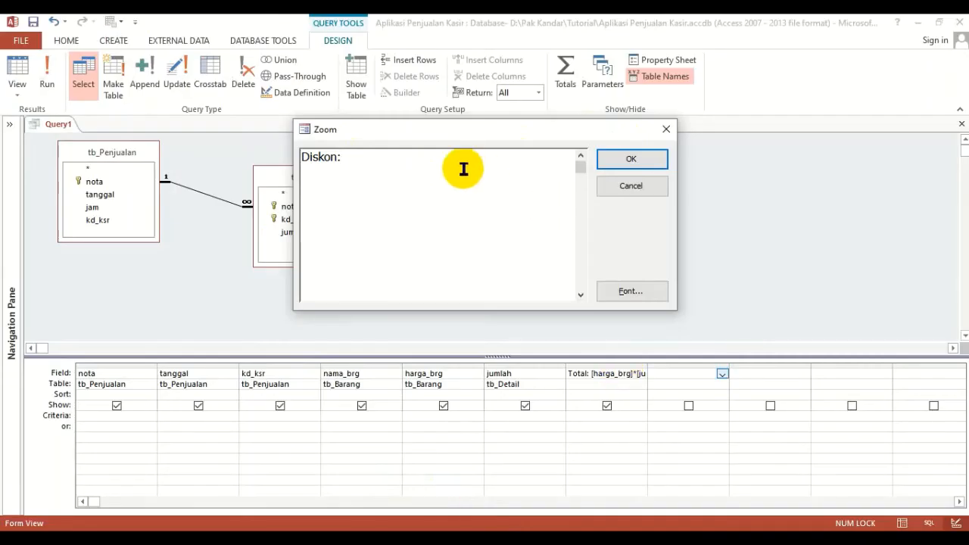
type("iif(Total>")
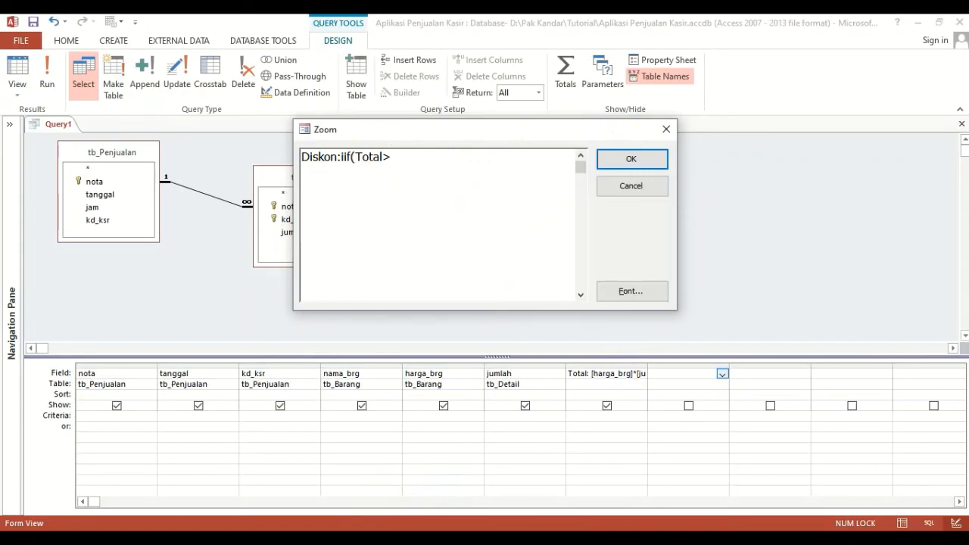
key("alt+Tab")
left_click(365, 473)
type("300000")
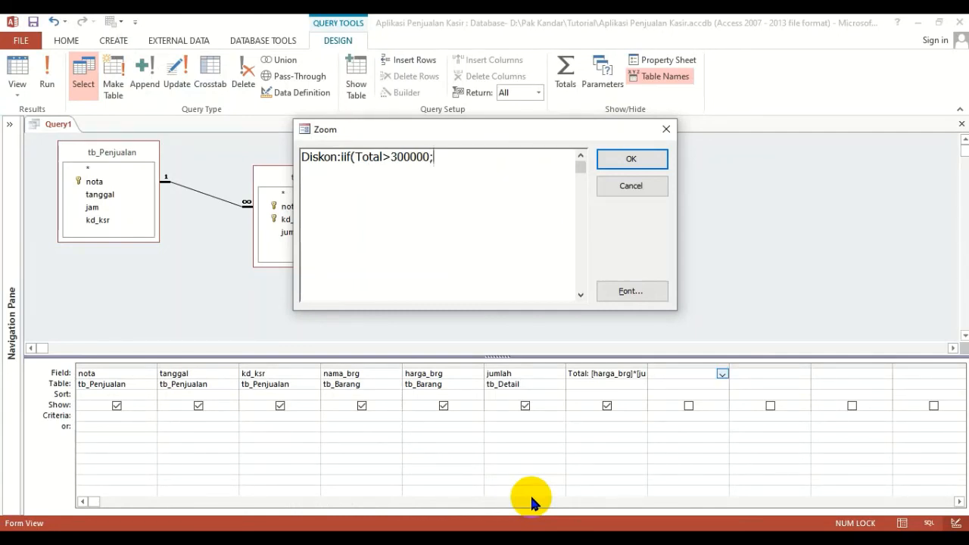
Give the first Diskon condition the result 10/100 and open a nested iif( for the remaining totals
type(";10")
type("%")
key("BackSpace")
type("/100;iif")
key("BackSpace")
key("BackSpace")
type("if(")
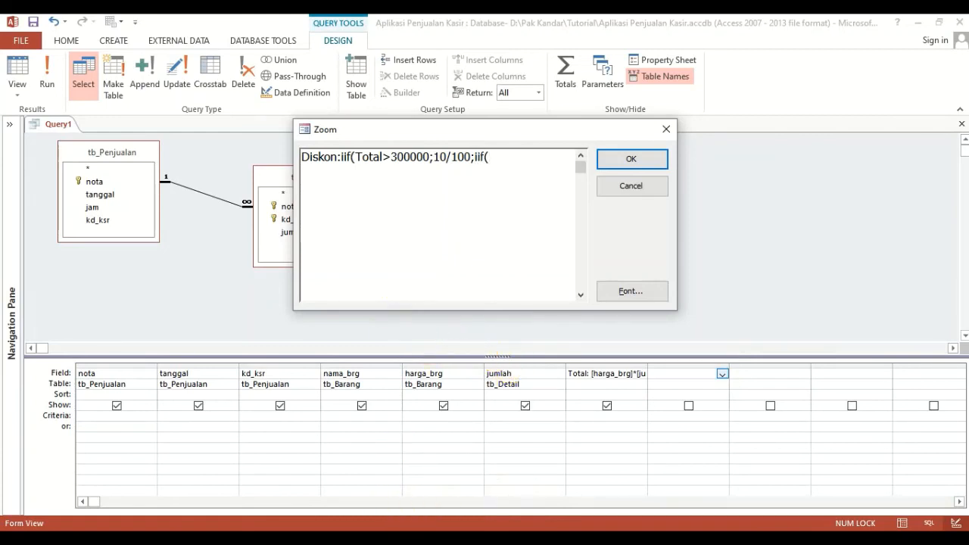
Examine the total limits of the 10% and 5% discount rules in Notepad to work out the nested condition
key("alt+Tab")
left_click_drag(143, 81, 182, 83)
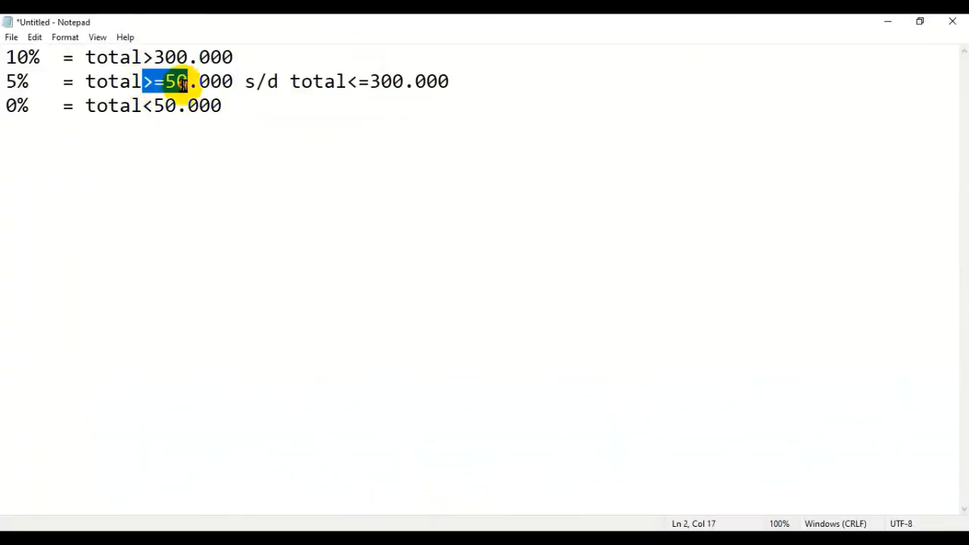
left_click_drag(142, 57, 176, 58)
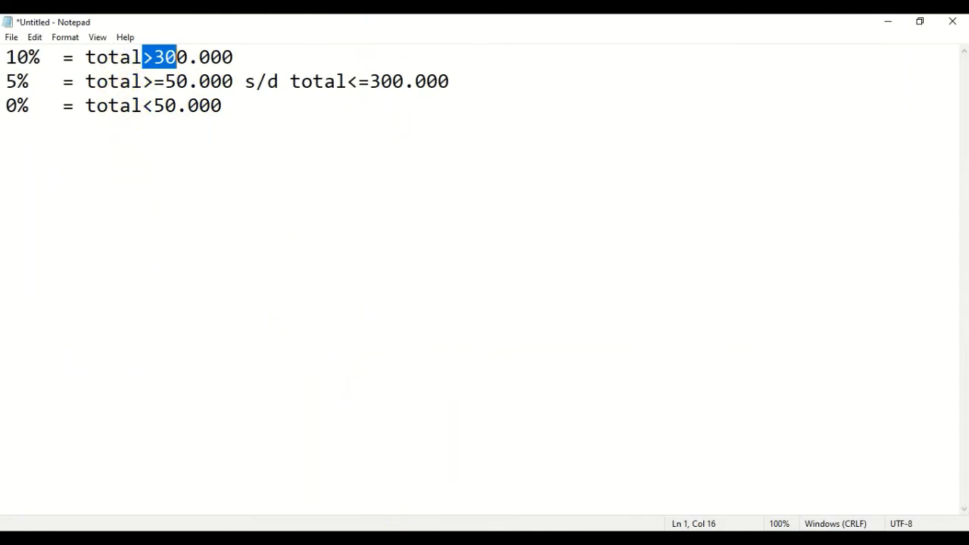
key("alt+Tab")
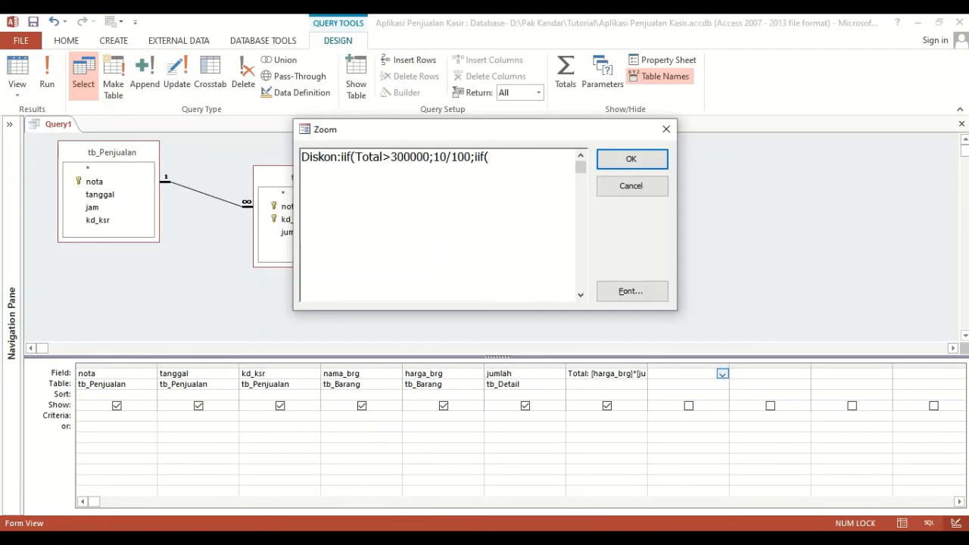
key("alt+Tab")
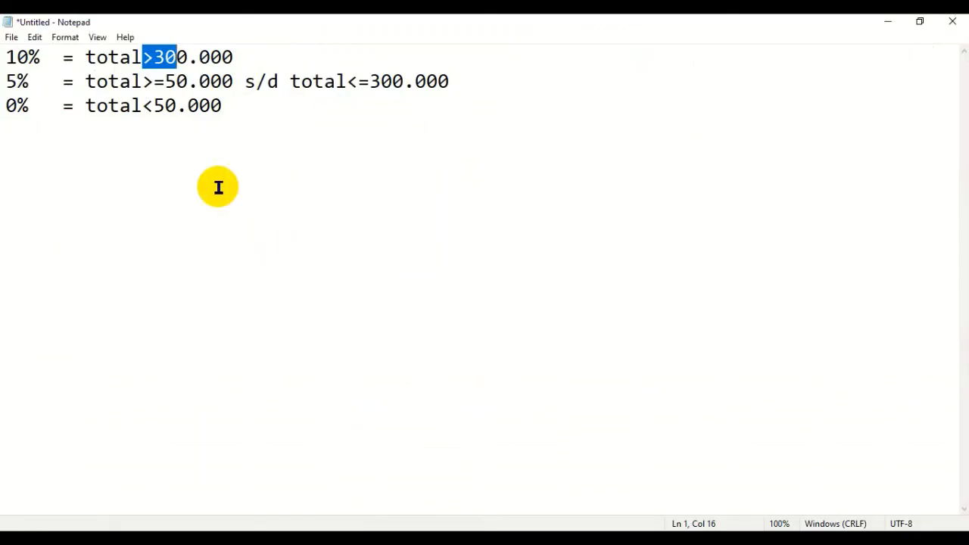
left_click_drag(96, 81, 223, 82)
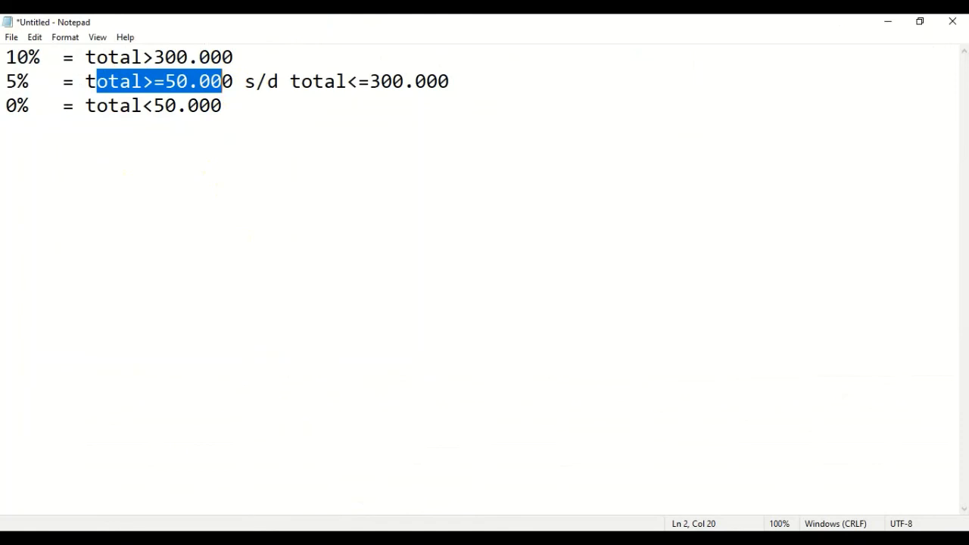
left_click_drag(144, 58, 164, 82)
left_click_drag(346, 81, 383, 94)
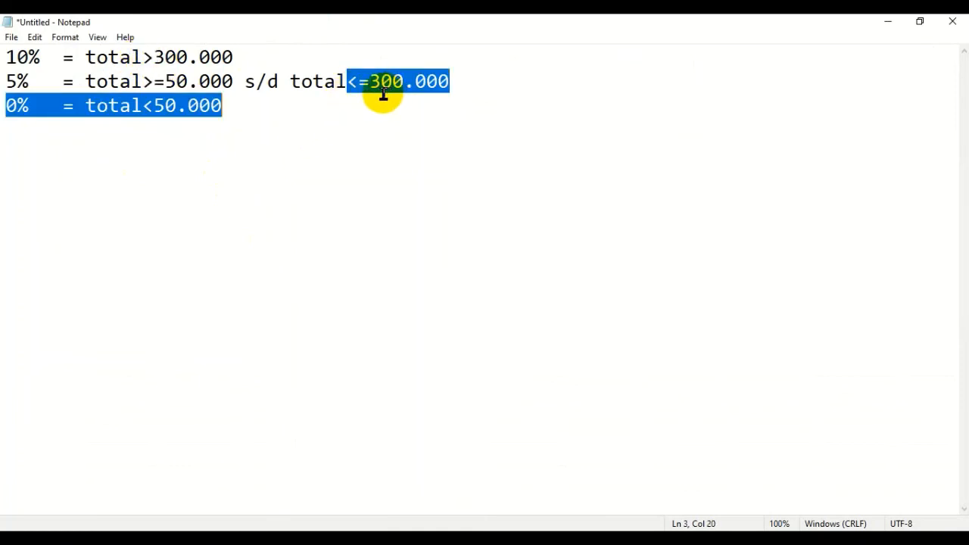
left_click(257, 82)
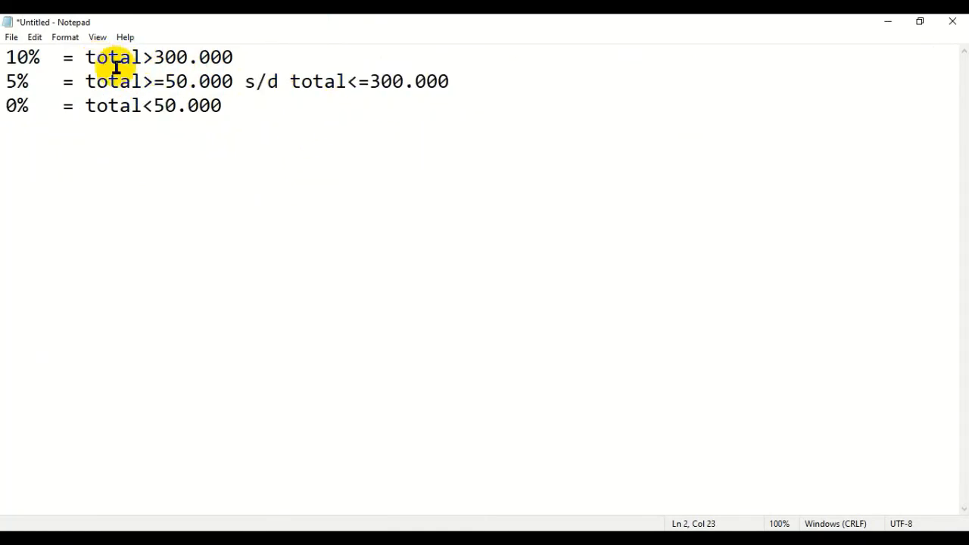
left_click_drag(144, 59, 167, 58)
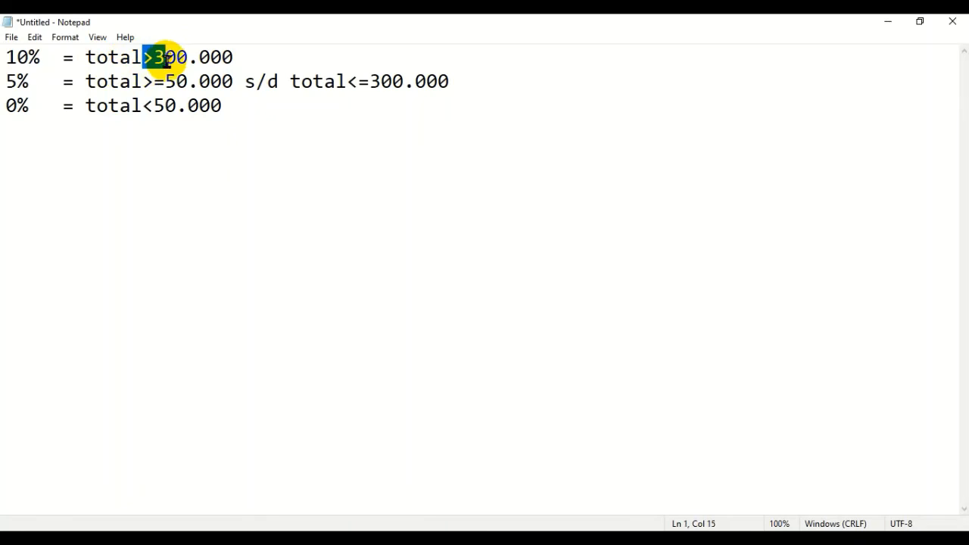
Extend the 10% rule in Notepad with s/d xxx as its open upper limit and compare its range with the 5% rule
left_click(243, 61)
type("s/d ")
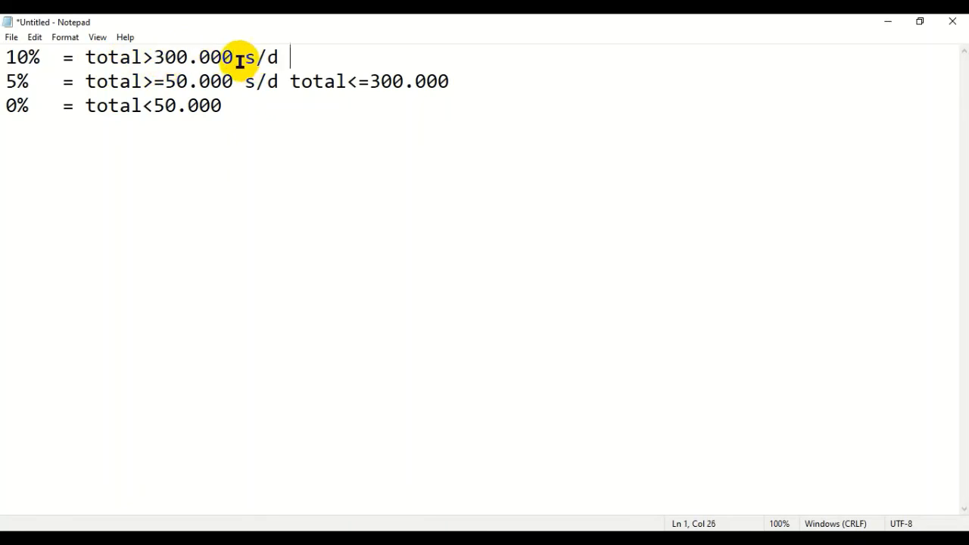
type("xxx")
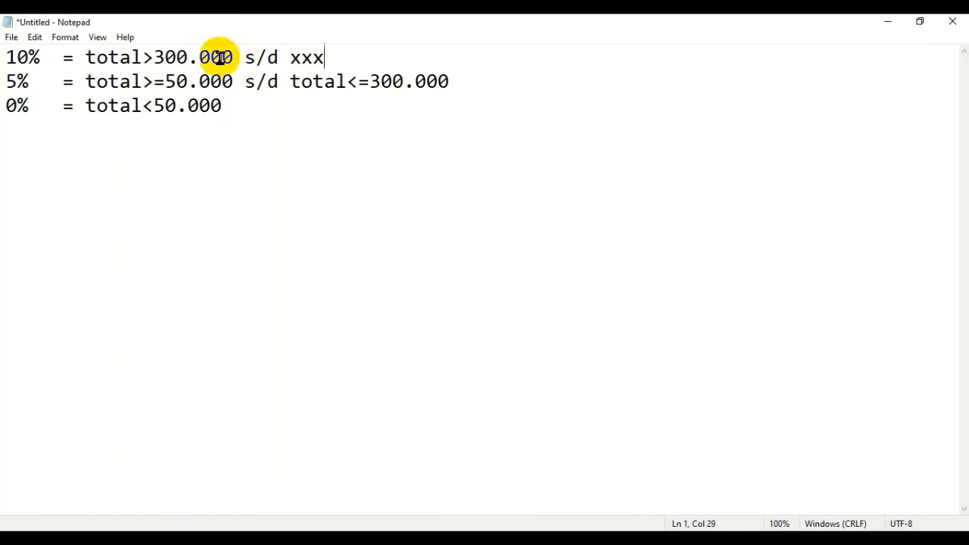
left_click_drag(143, 61, 173, 62)
left_click_drag(292, 59, 325, 59)
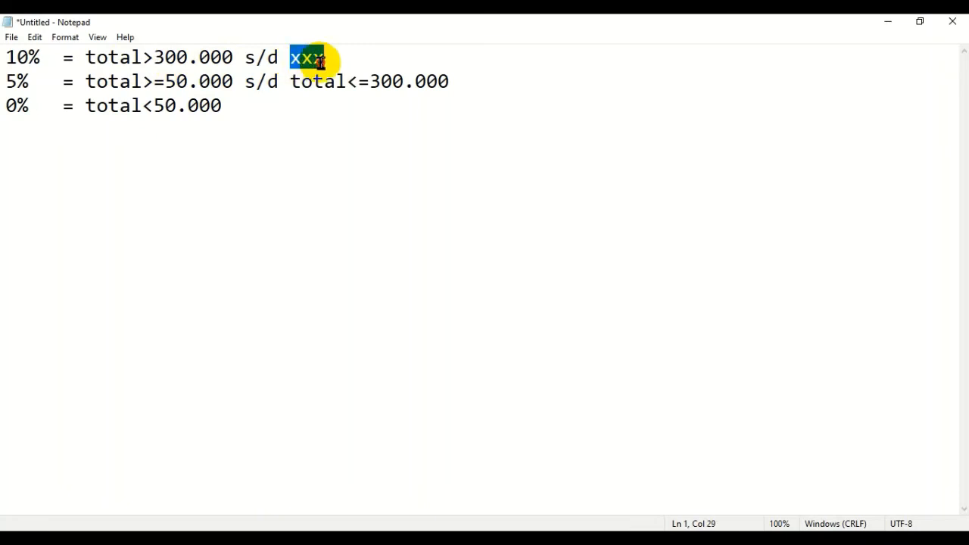
left_click_drag(165, 81, 198, 81)
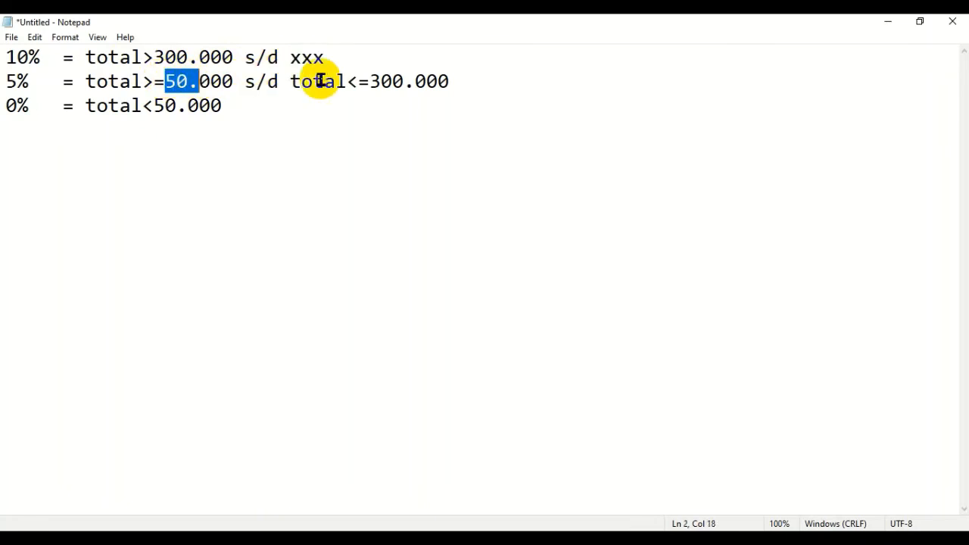
left_click_drag(334, 81, 381, 81)
left_click_drag(165, 59, 187, 85)
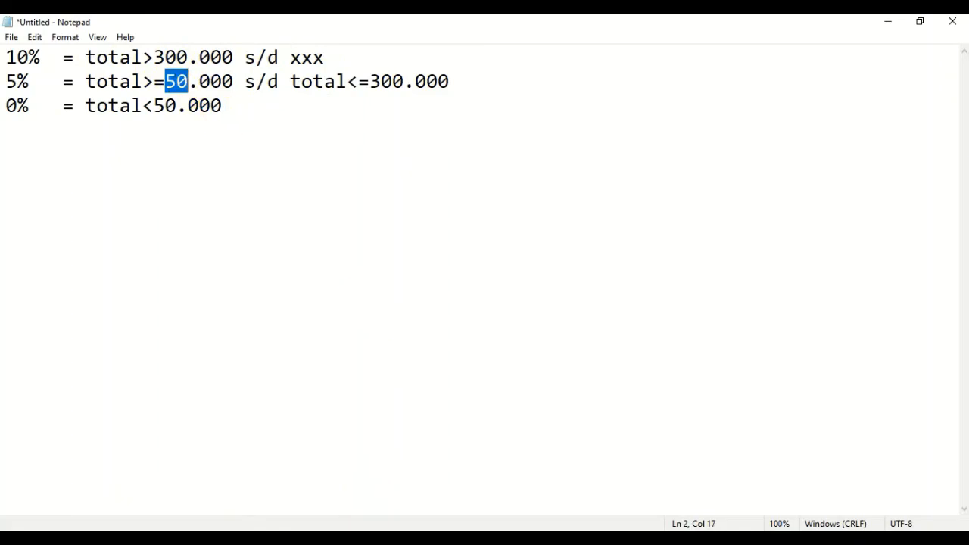
Switch back to Access and enter Total>=50000 as the condition of the nested iif in the Diskon expression
left_click(360, 540)
type("to")
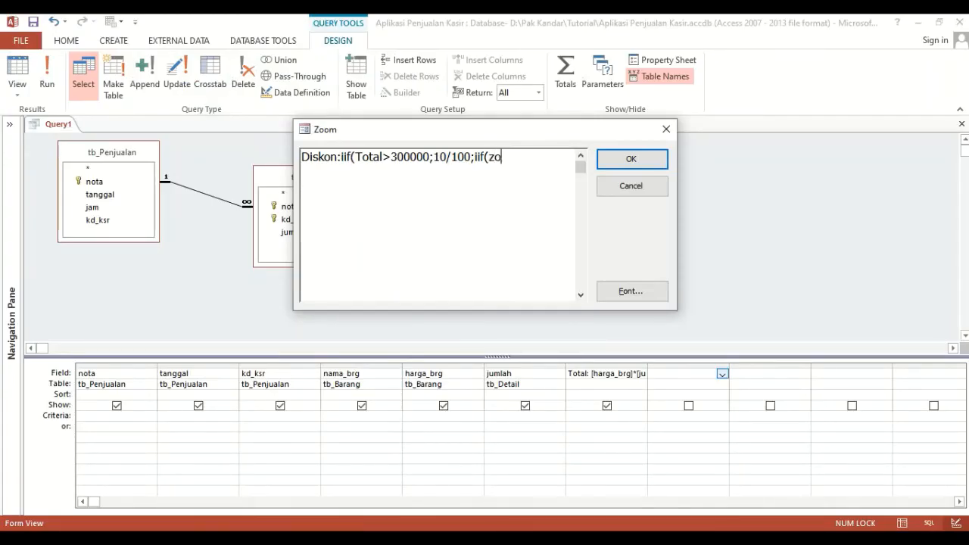
key("BackSpace")
key("BackSpace")
type("Total>=50000")
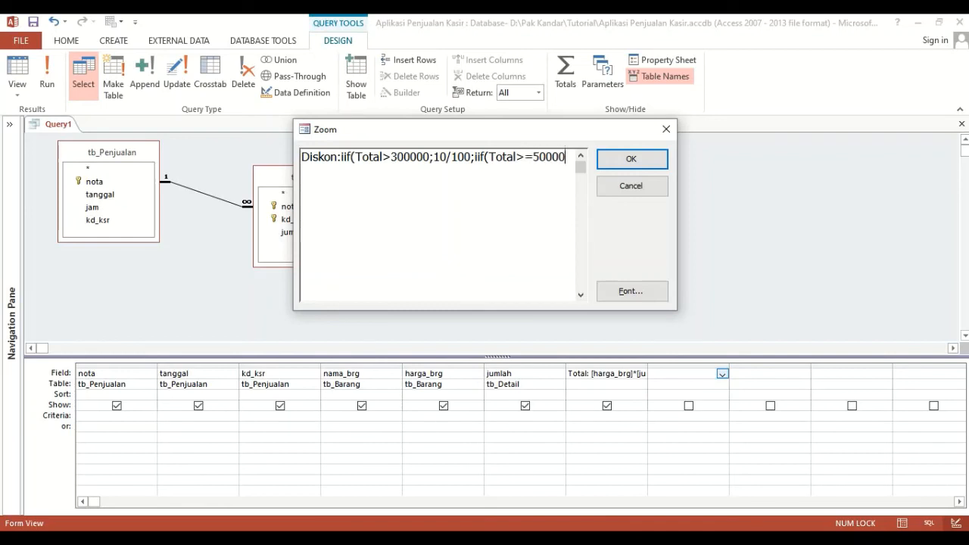
Complete the Diskon expression with ;5/100;0))*Total, confirm it, and display the query results
type(";5%")
left_click(506, 539)
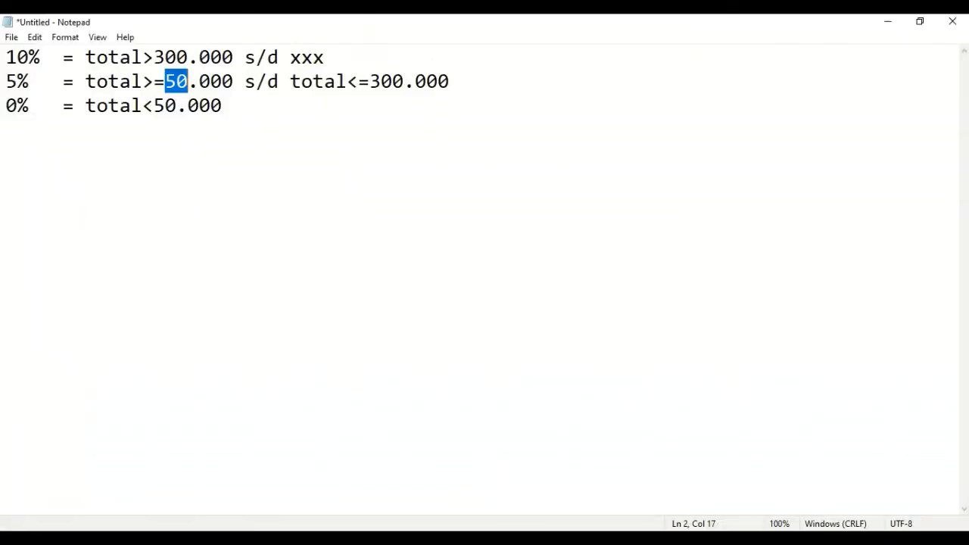
left_click(364, 538)
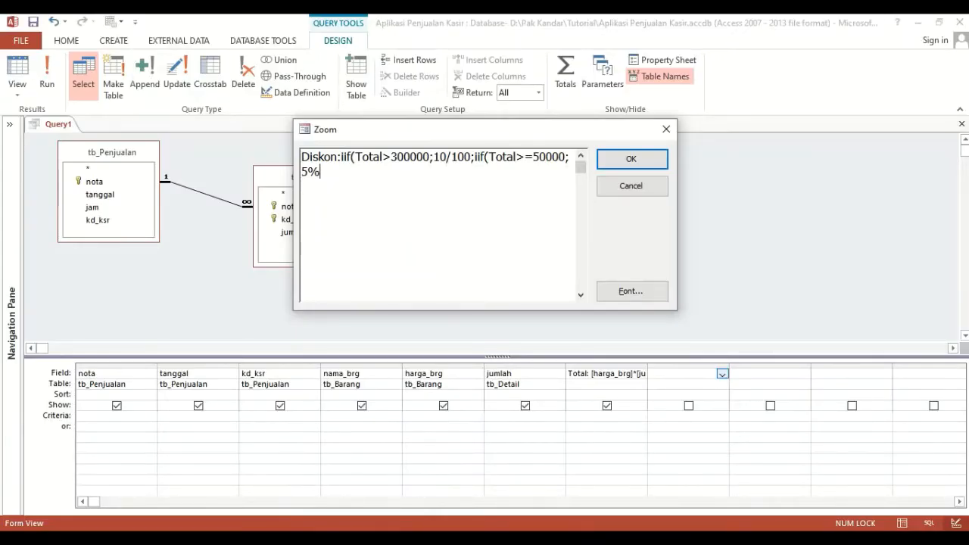
key("BackSpace")
type("/100;0))*Total")
left_click(632, 159)
left_click(18, 72)
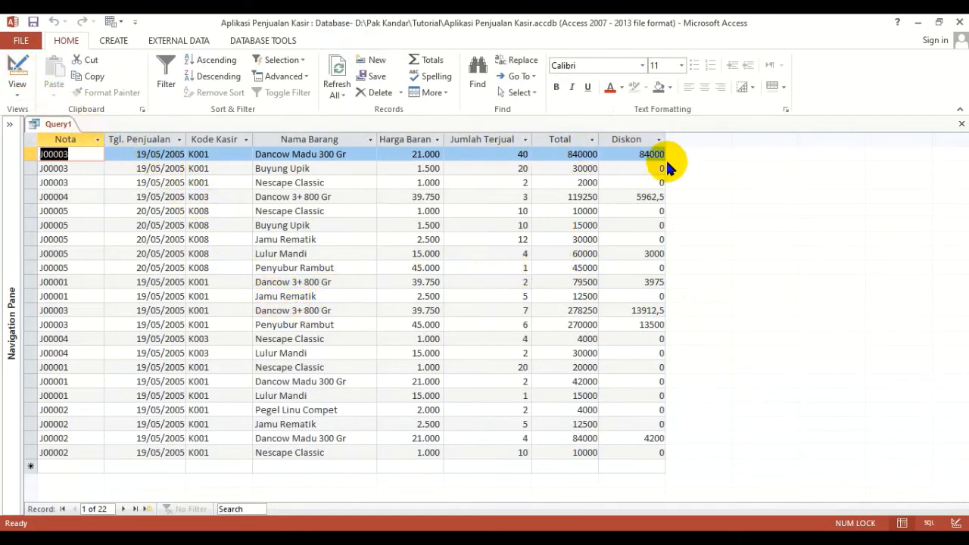
Add a calculated Bayar field defined as Total-Diskon in the empty column after Diskon and display the query results
left_click(15, 69)
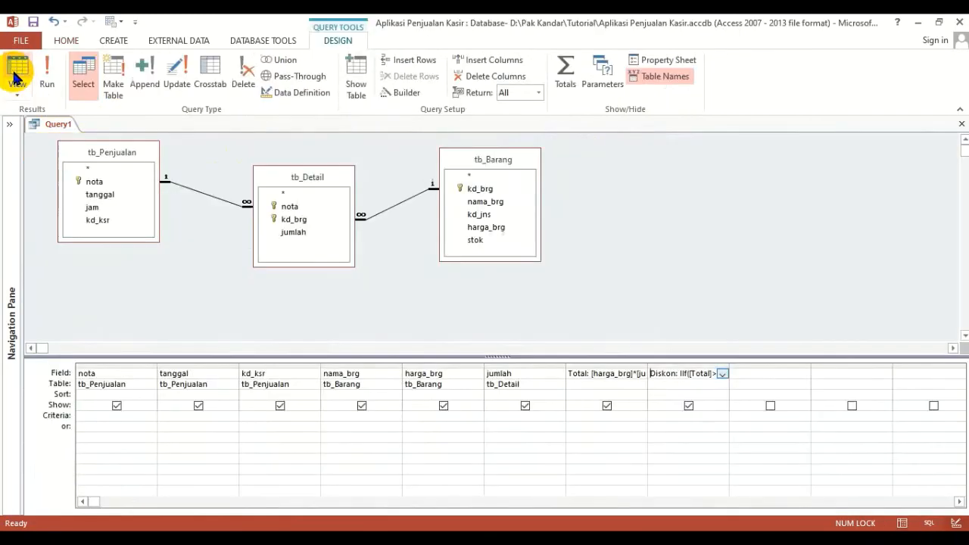
right_click(762, 375)
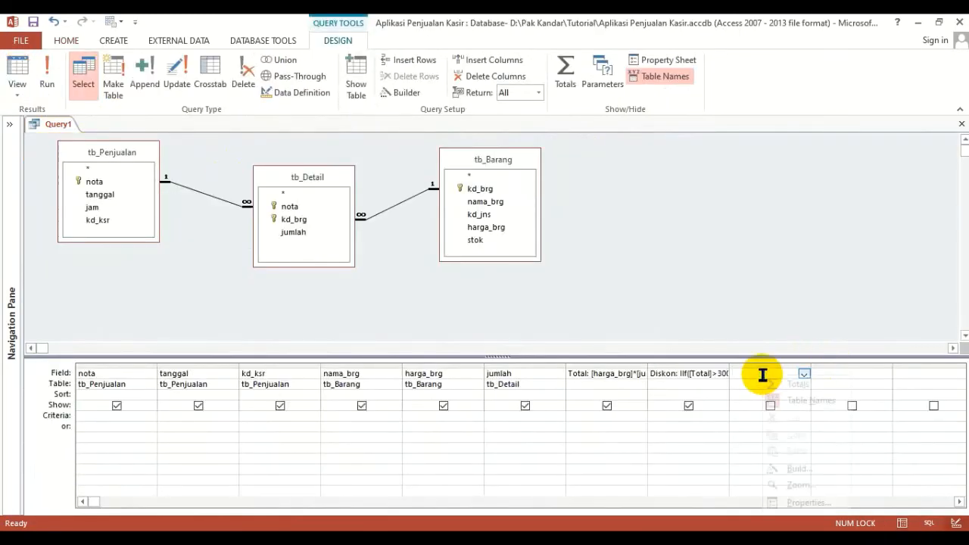
left_click(798, 485)
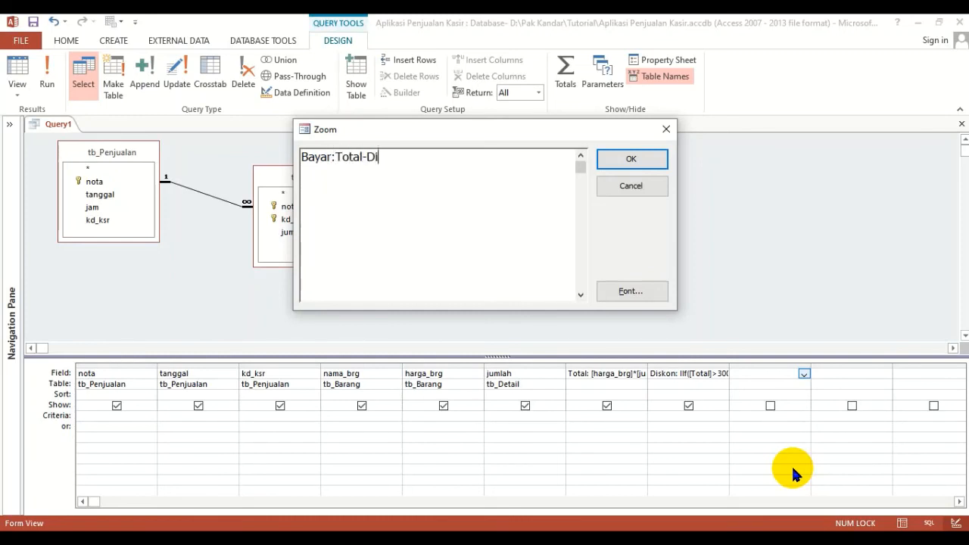
double_click(349, 157)
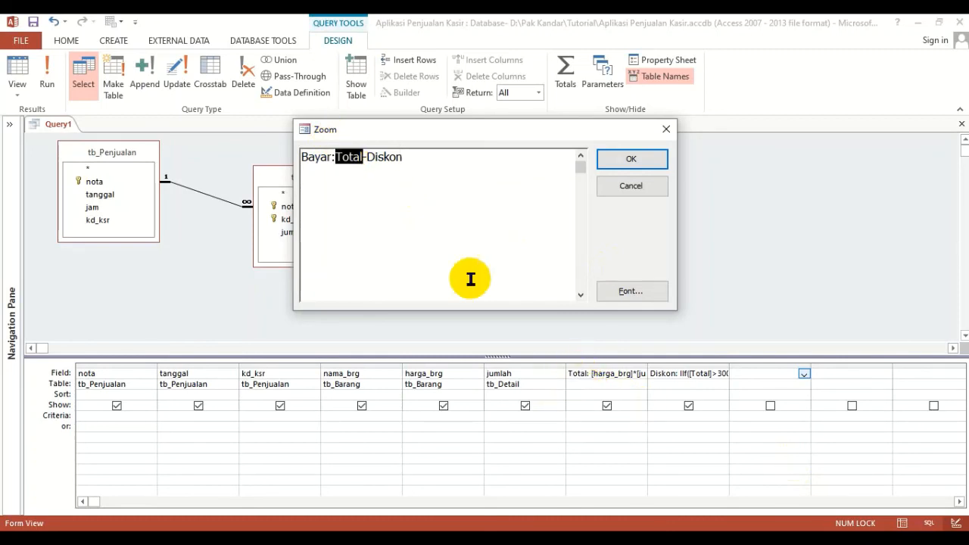
double_click(385, 157)
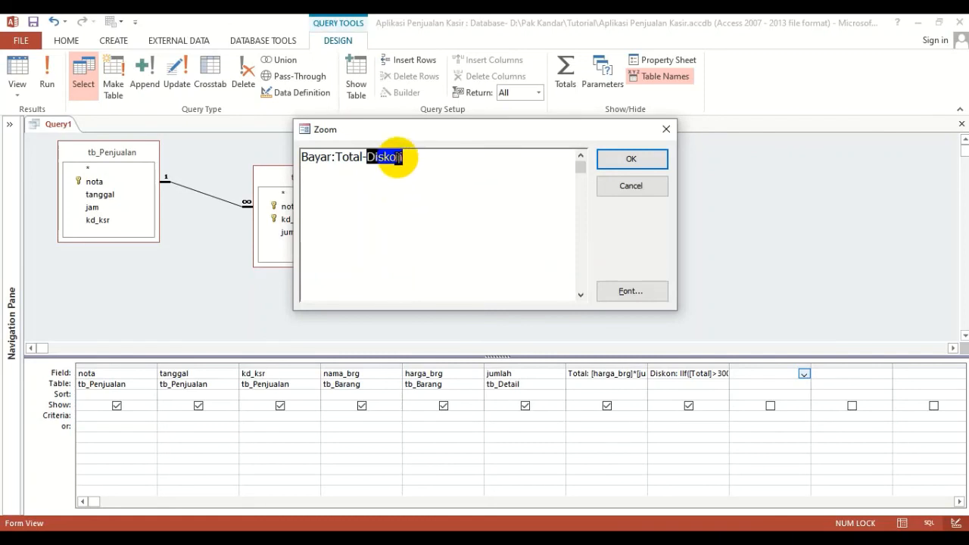
double_click(350, 157)
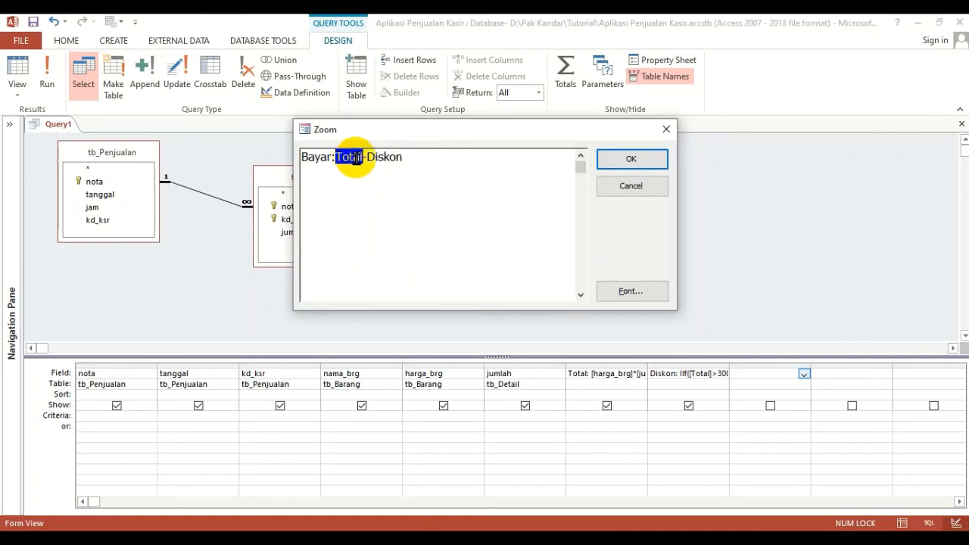
double_click(380, 157)
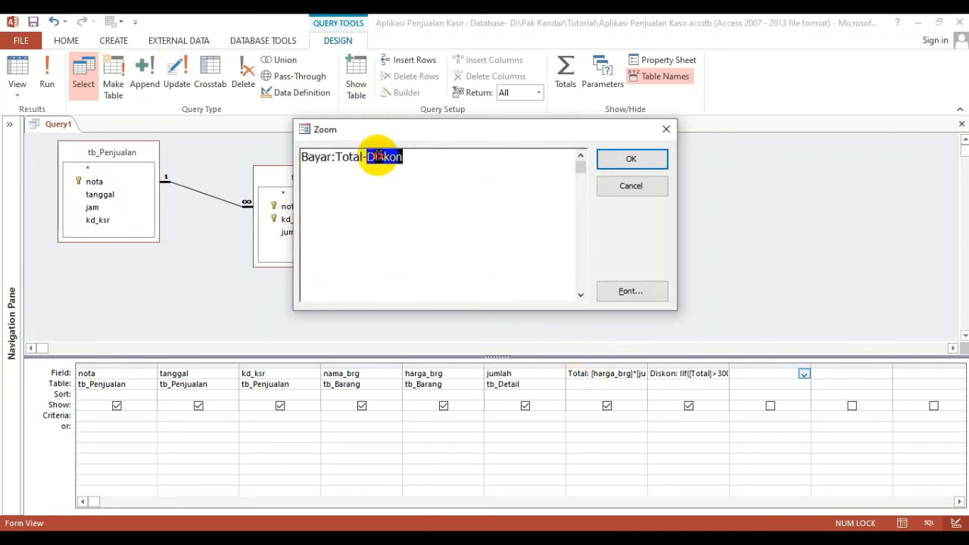
left_click(631, 159)
left_click(37, 73)
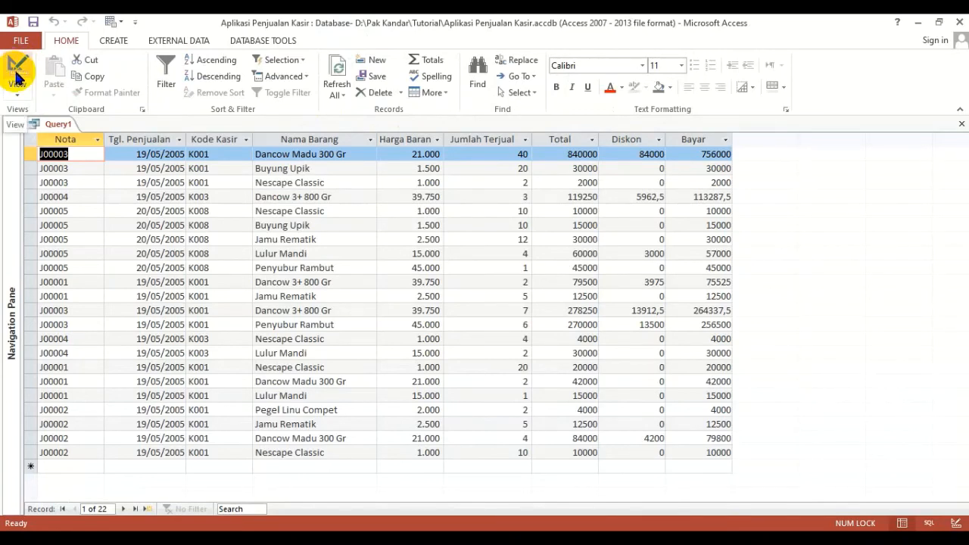
Sort the query by the nota field in ascending order and display the results
left_click(16, 74)
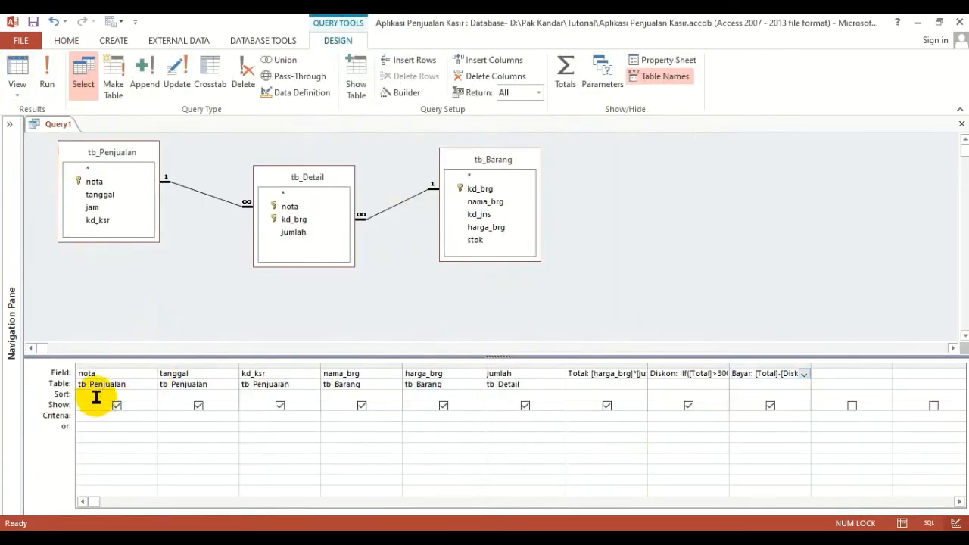
double_click(96, 394)
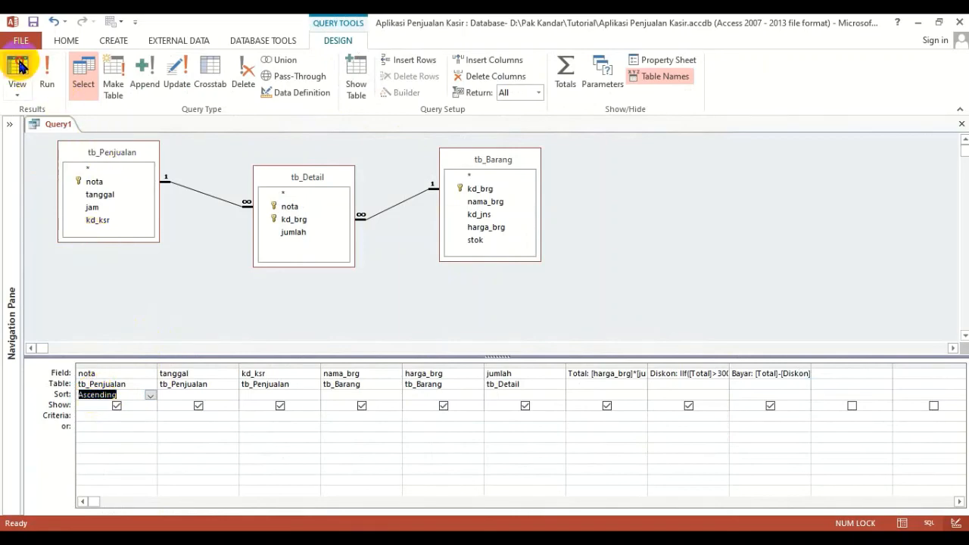
left_click(17, 69)
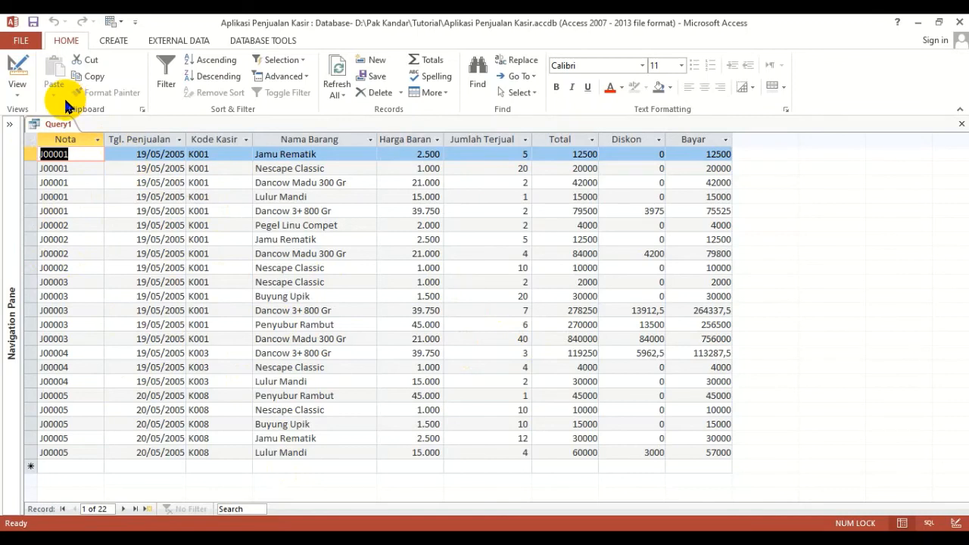
Add an ascending sort on nama_brg as well and check the item order in the J00001 records of the results
left_click(18, 76)
double_click(379, 395)
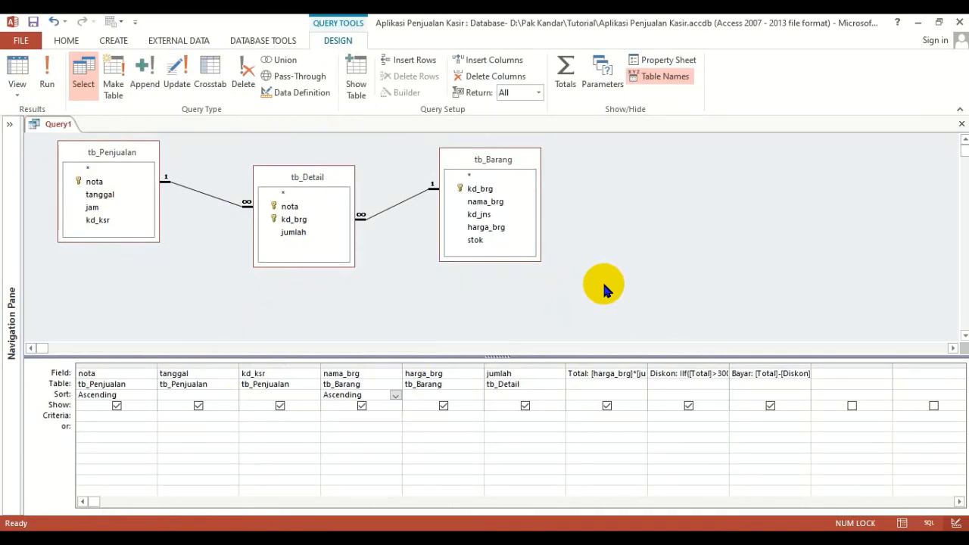
left_click(17, 69)
left_click_drag(31, 156, 31, 211)
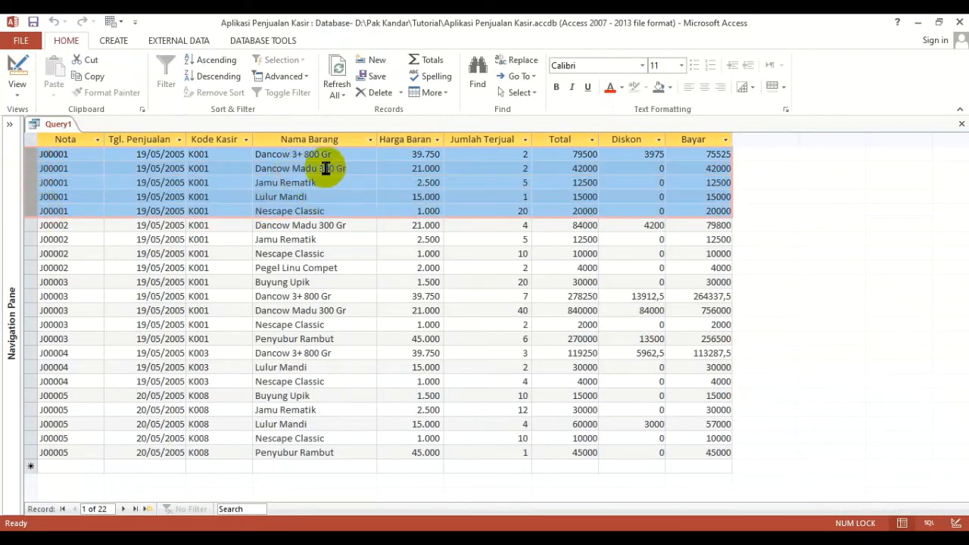
Return to the query design and format the harga_brg field as Standard with 0 decimal places in its properties
left_click(33, 70)
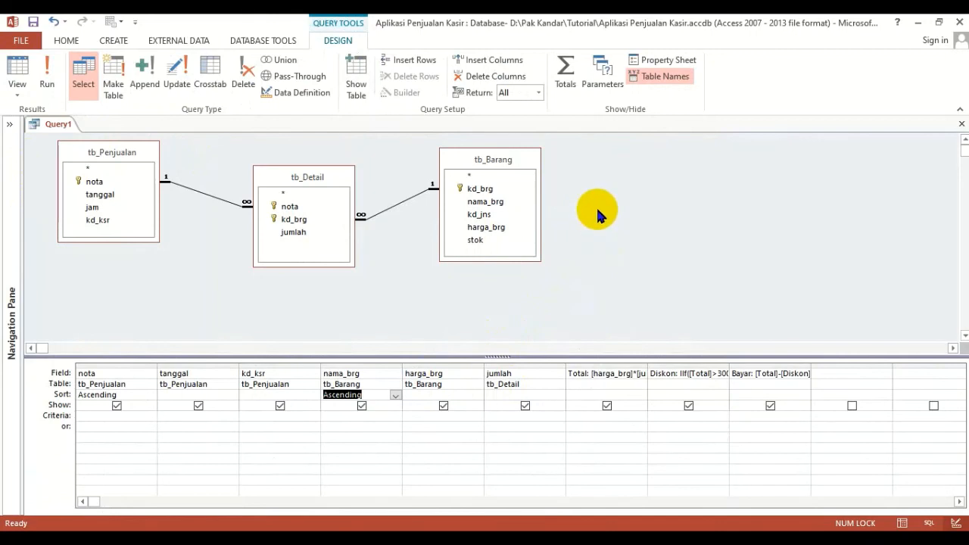
left_click(670, 61)
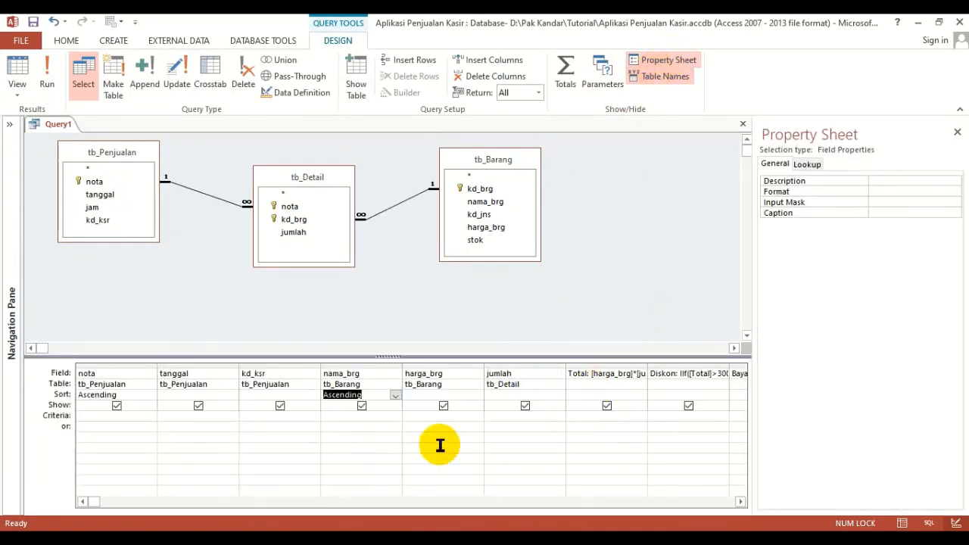
left_click(453, 374)
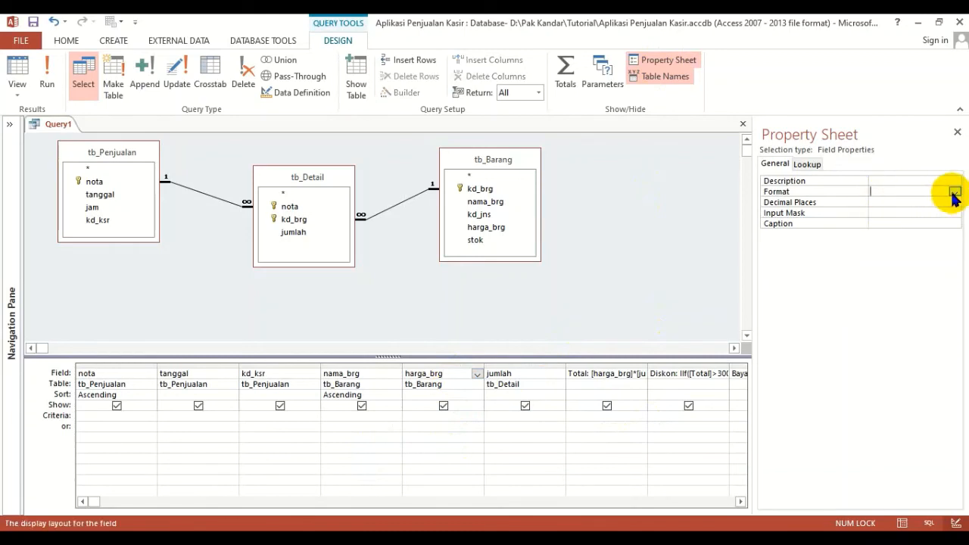
left_click(955, 191)
left_click(896, 243)
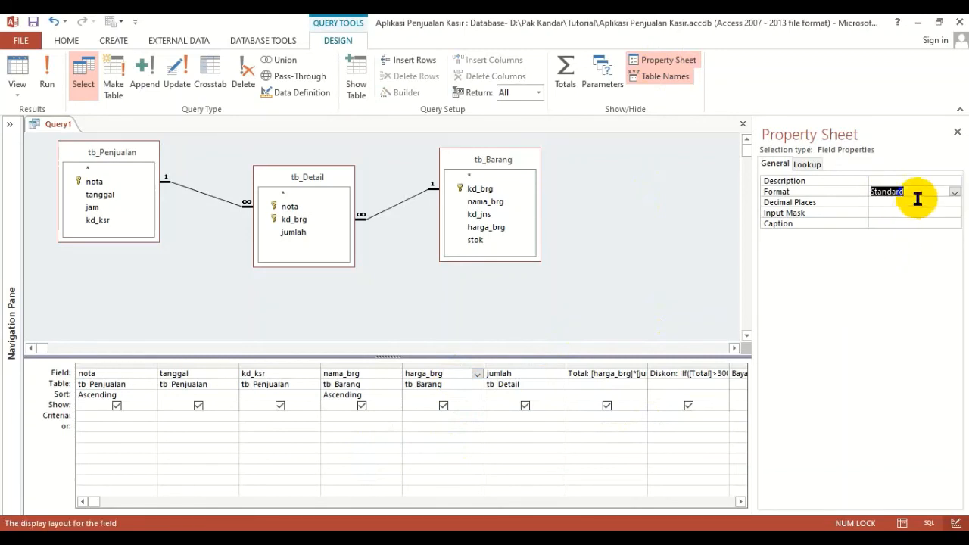
left_click(931, 203)
left_click(955, 203)
left_click(879, 223)
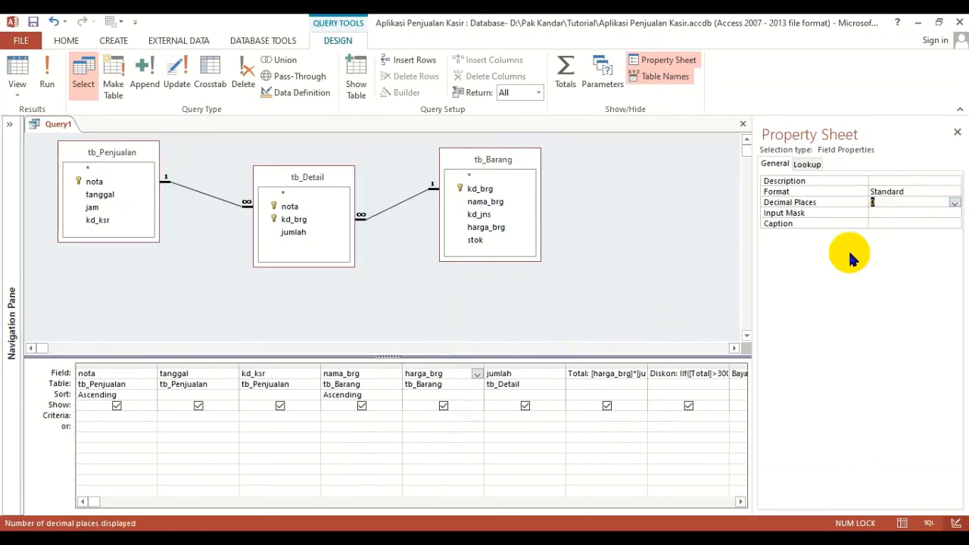
Format the jumlah field as Standard with 0 decimal places
left_click(516, 373)
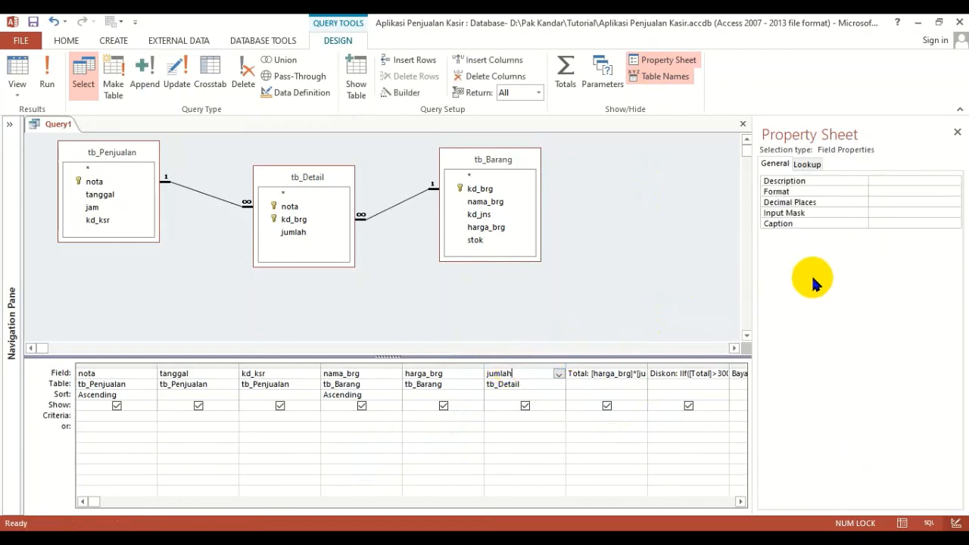
left_click(938, 191)
left_click(955, 192)
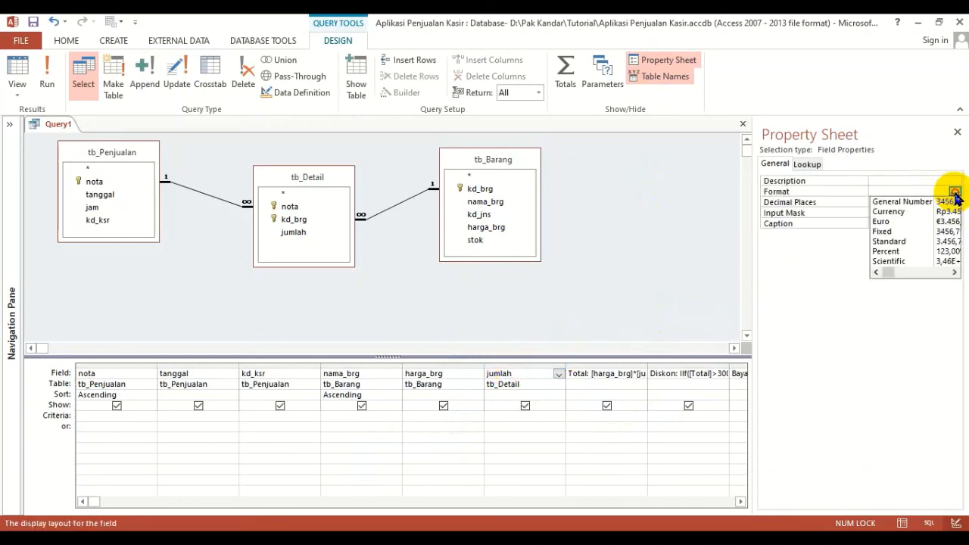
left_click(894, 241)
left_click(908, 202)
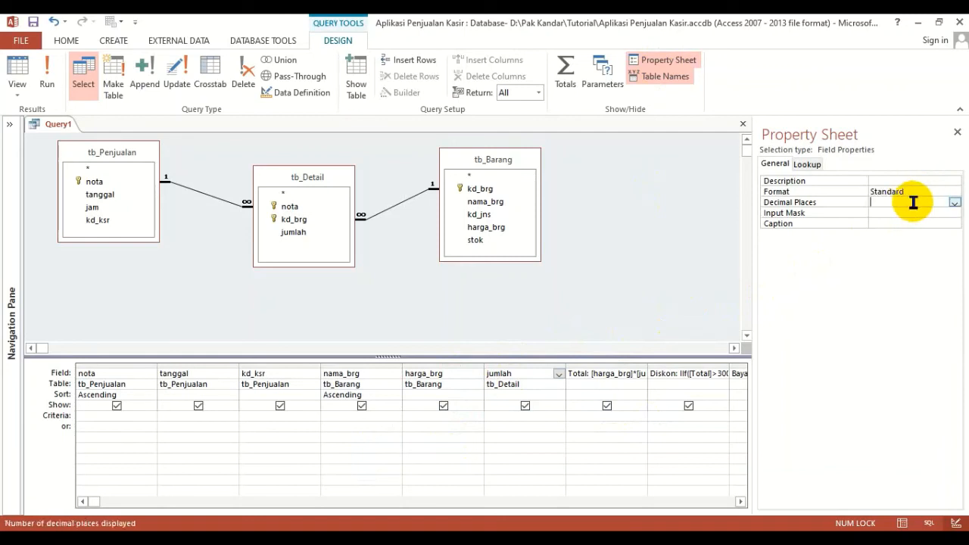
left_click(955, 203)
left_click(889, 229)
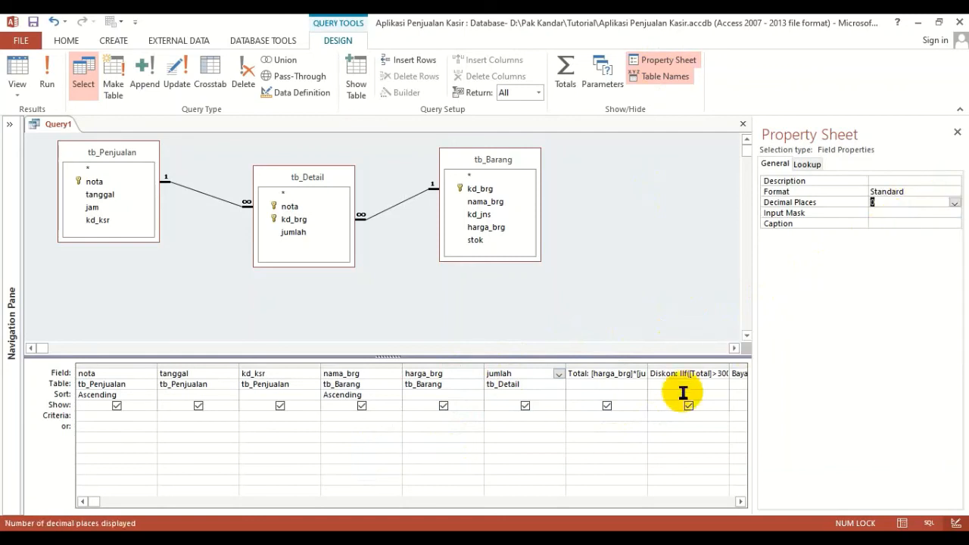
Format the calculated Total field as Standard with 0 decimal places
left_click(601, 370)
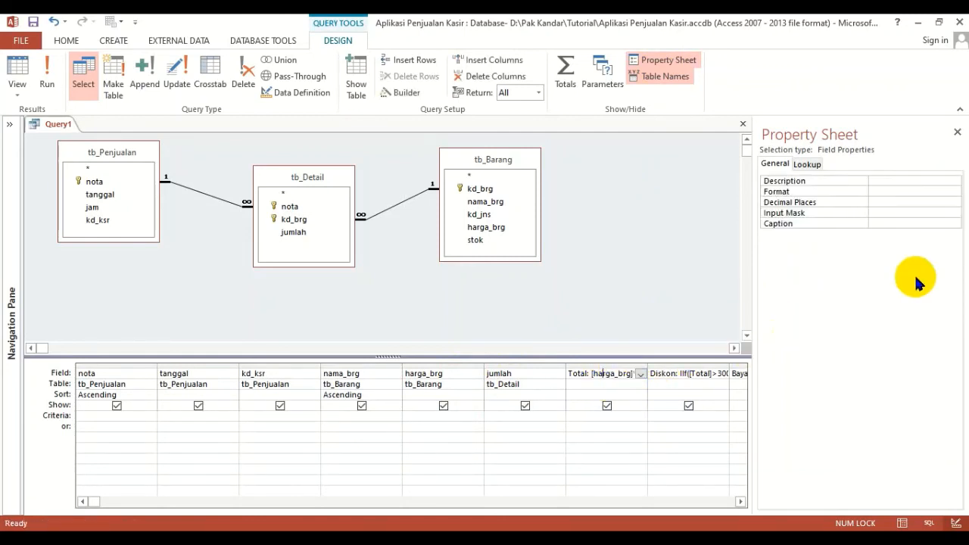
left_click(939, 191)
left_click(954, 191)
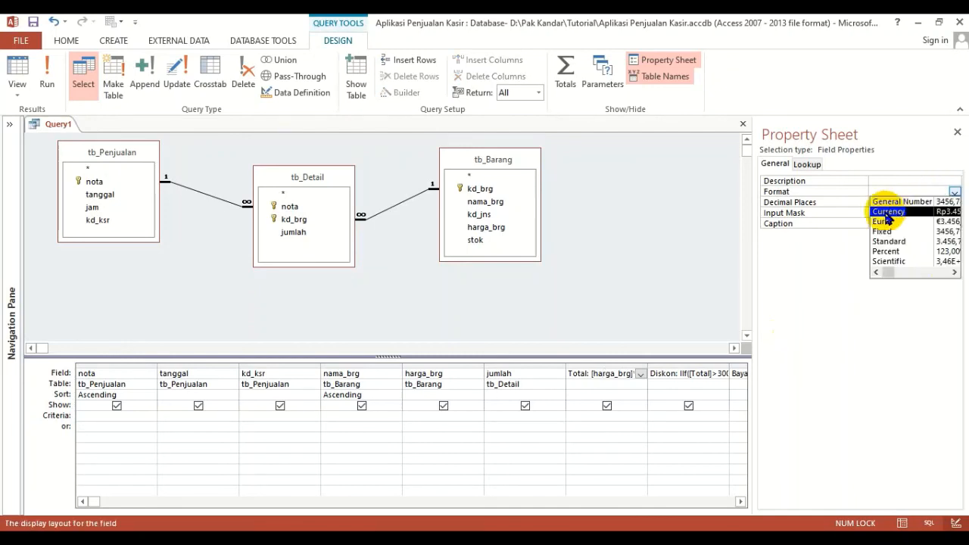
left_click(887, 242)
left_click(913, 204)
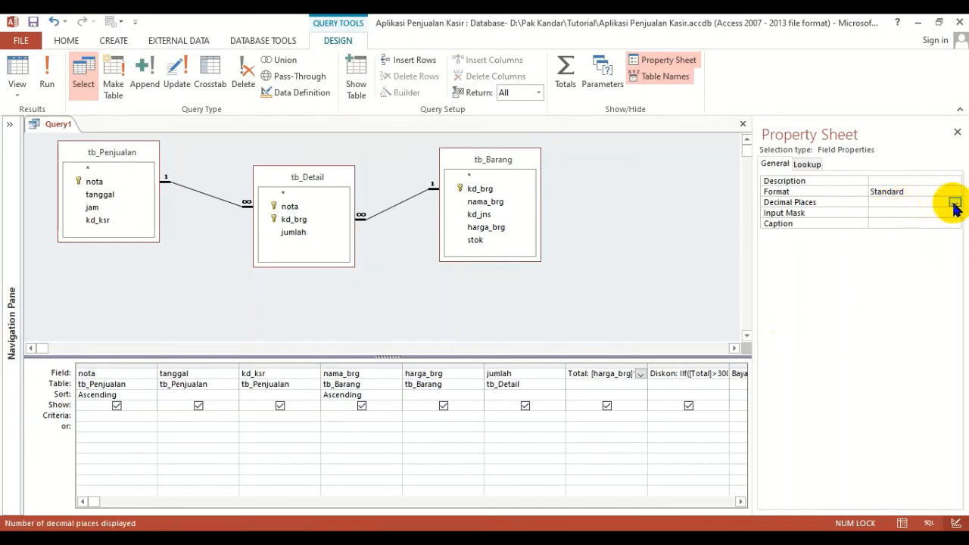
left_click(954, 203)
left_click(893, 223)
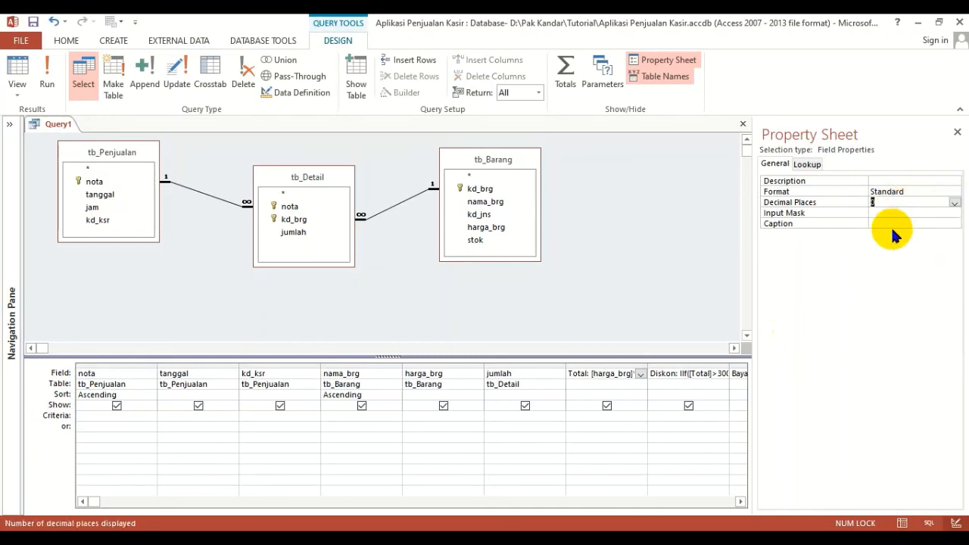
Format the calculated Diskon field as Standard with 0 decimal places
left_click(740, 501)
left_click(608, 375)
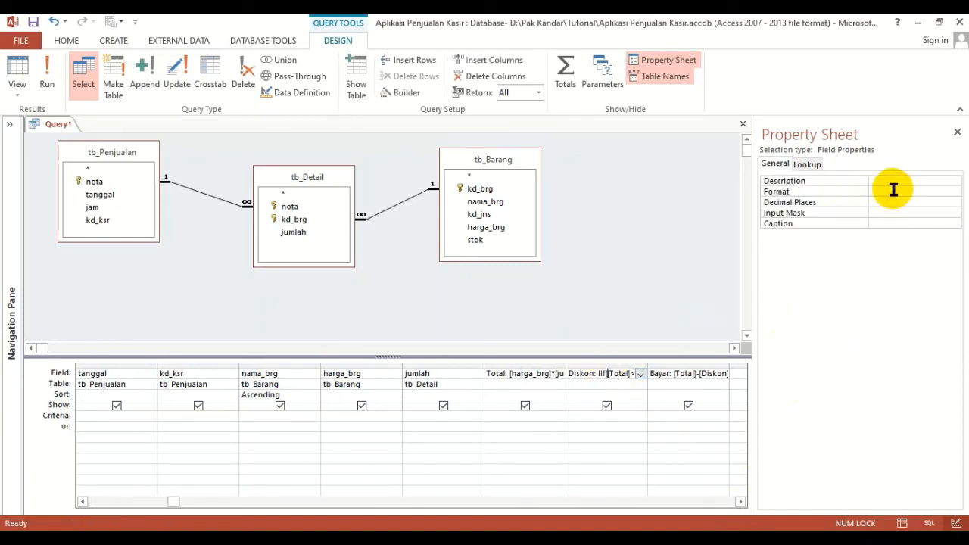
left_click(946, 192)
left_click(955, 192)
left_click(890, 242)
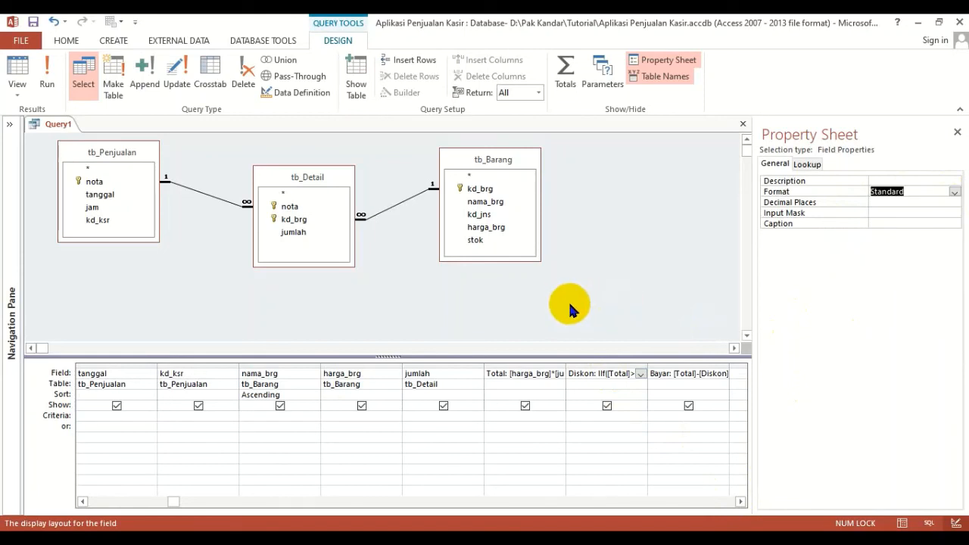
left_click(885, 203)
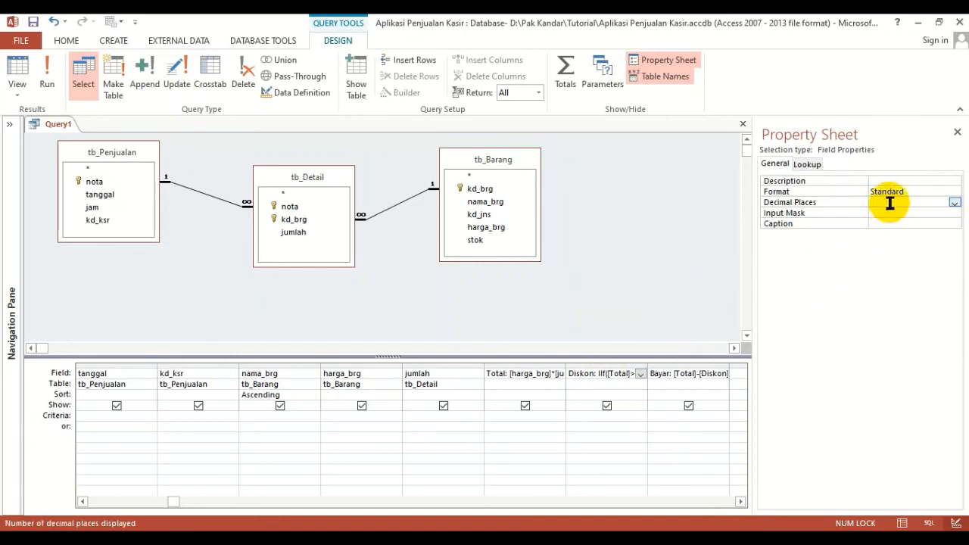
left_click(955, 203)
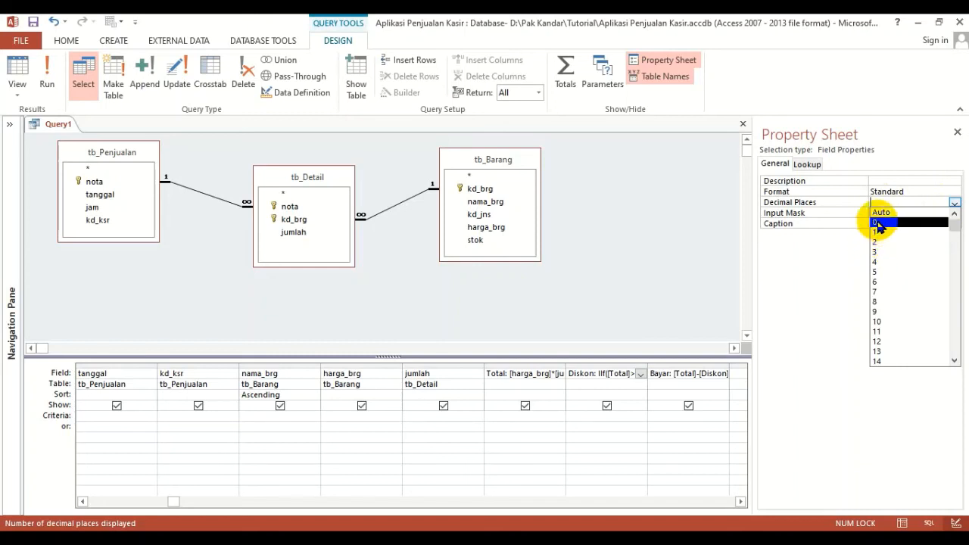
left_click(878, 223)
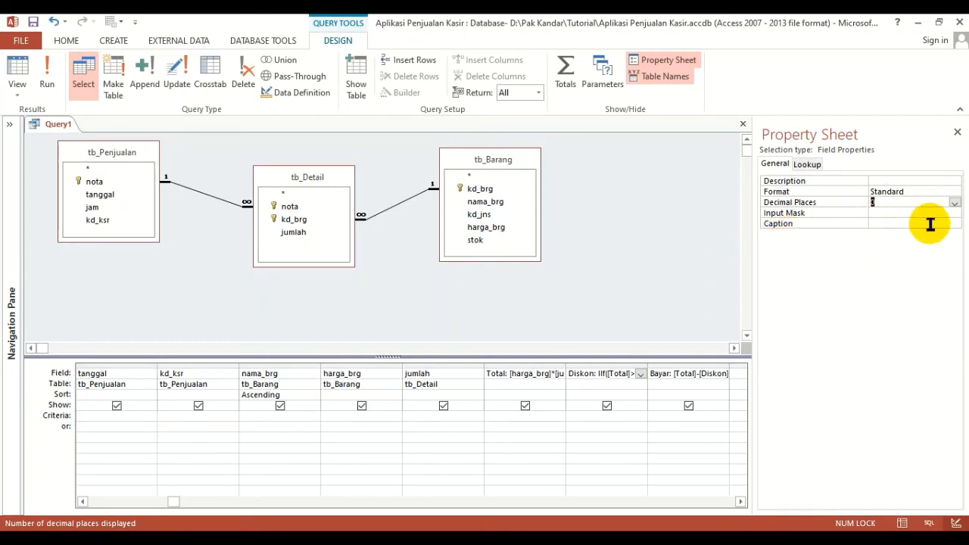
Change the Diskon field's decimal places to 2
left_click(956, 203)
left_click(909, 236)
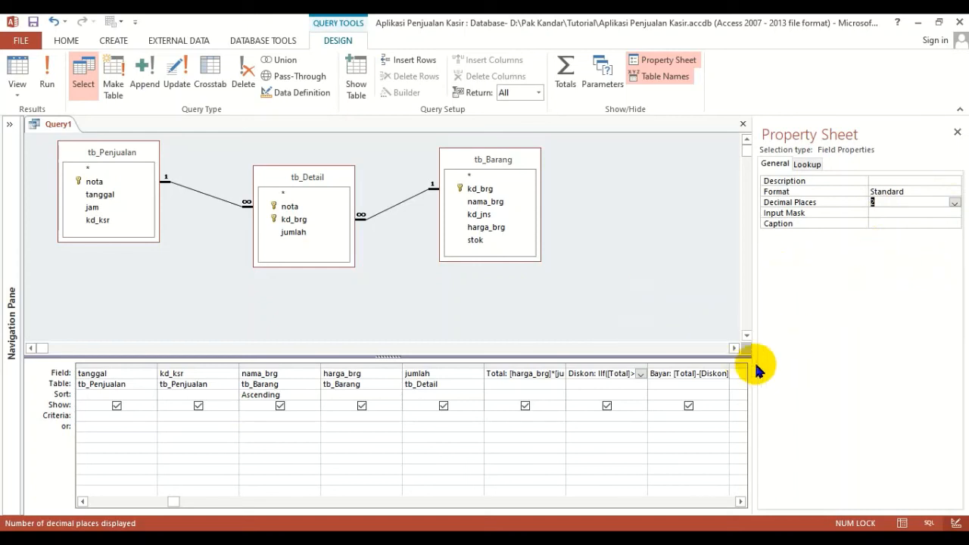
left_click(889, 203)
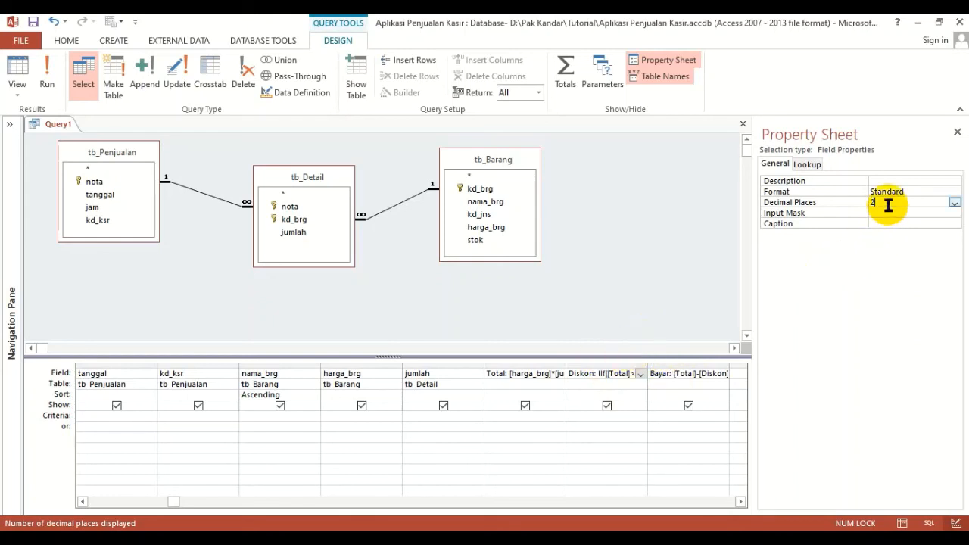
Format the calculated Bayar field as Standard with 2 decimal places
left_click(676, 374)
left_click(929, 191)
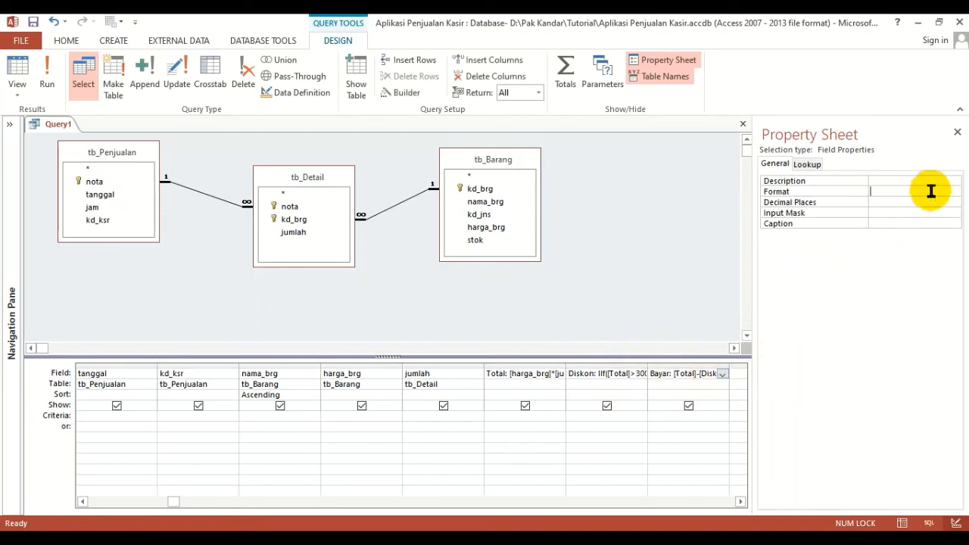
left_click(954, 191)
left_click(886, 245)
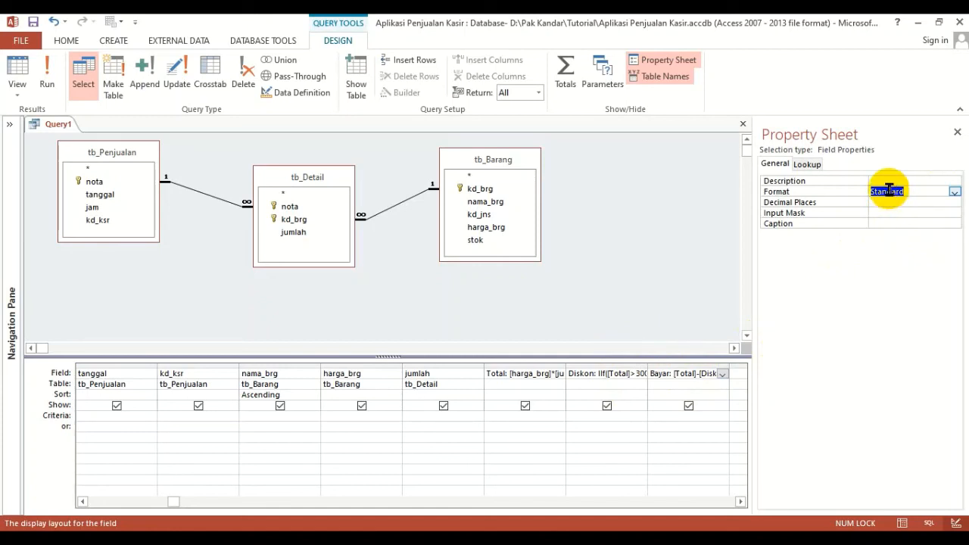
left_click(881, 204)
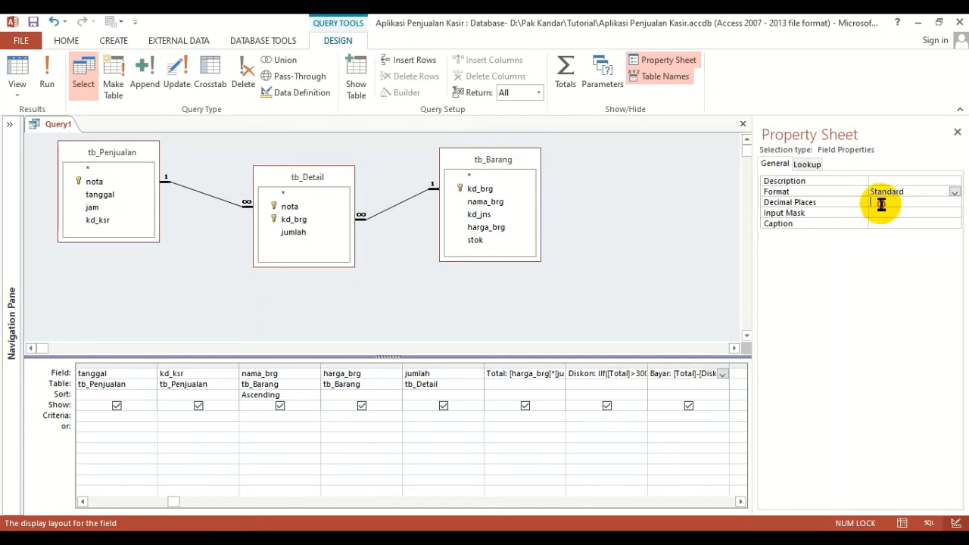
left_click(953, 203)
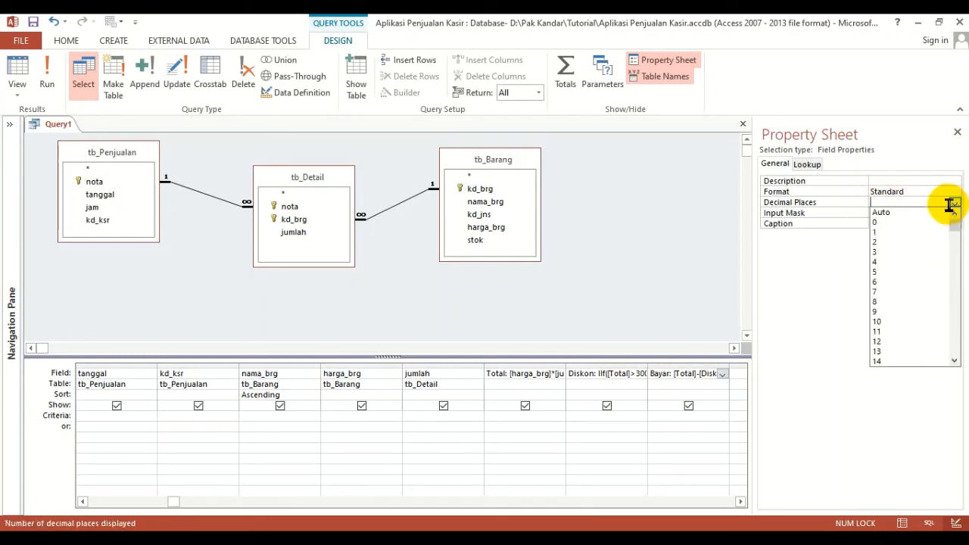
left_click(879, 242)
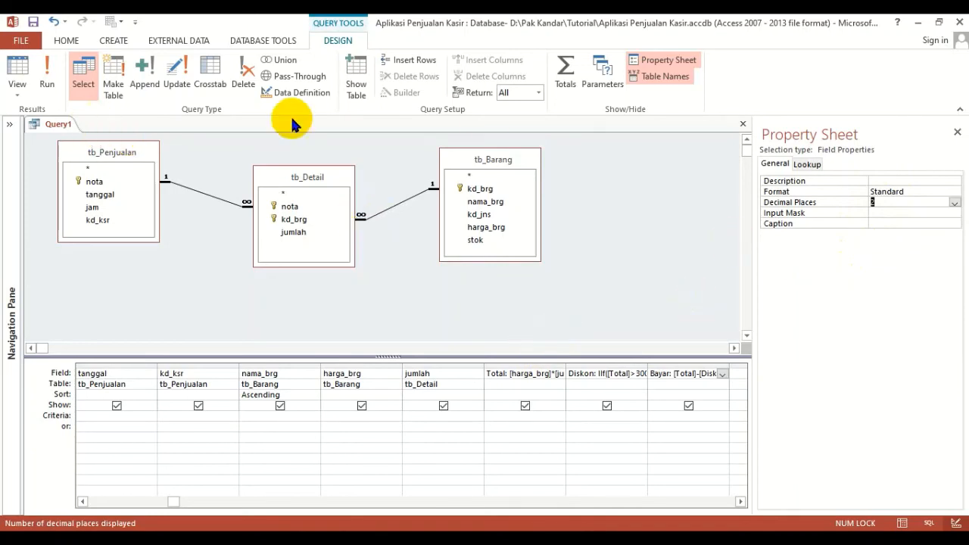
left_click(668, 65)
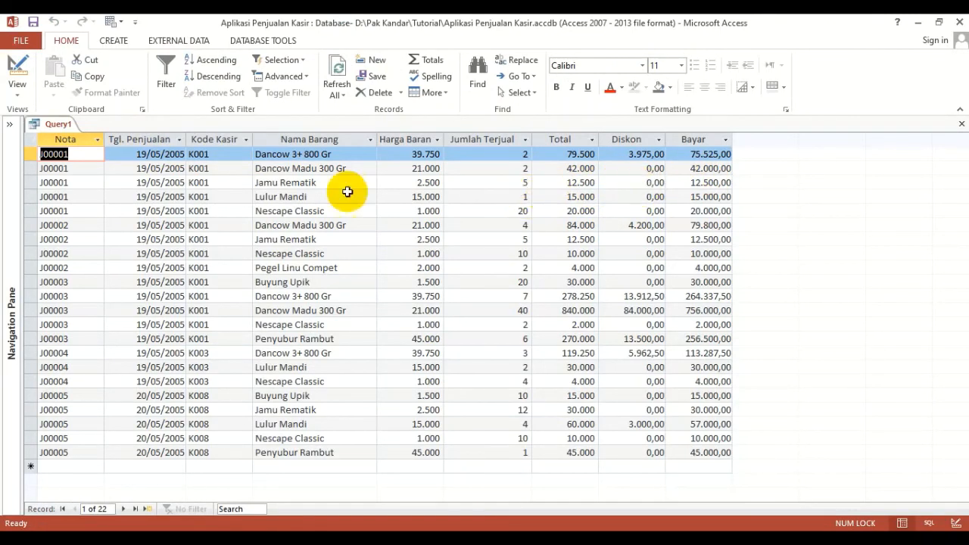
Save the query as q_PenjualanLengkap and close it after switching to its design
left_click(9, 127)
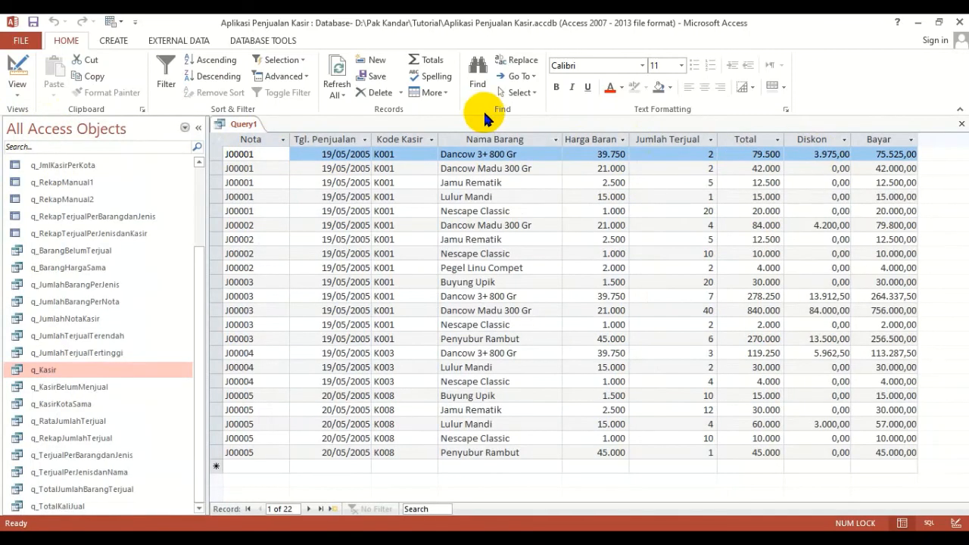
left_click(32, 22)
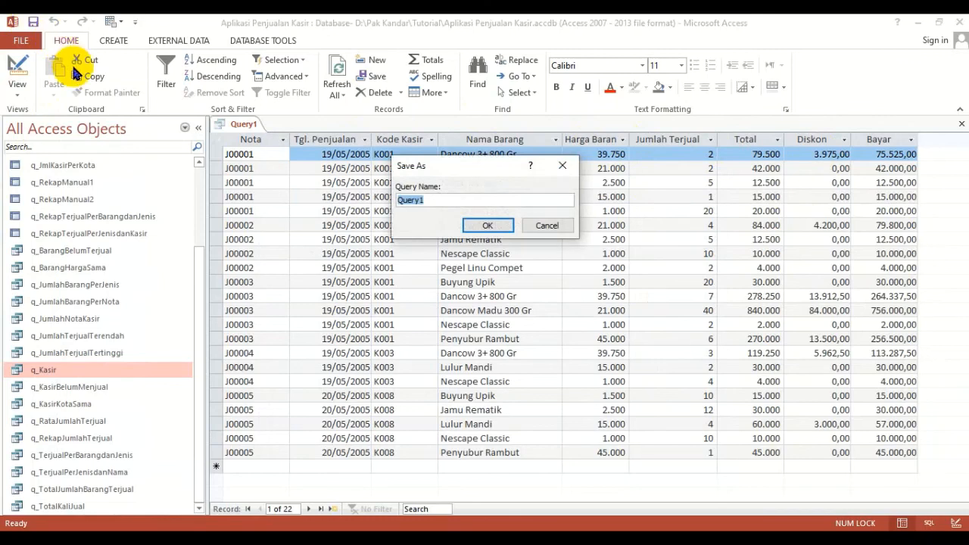
type("q_PenjualanLengkap")
key("Return")
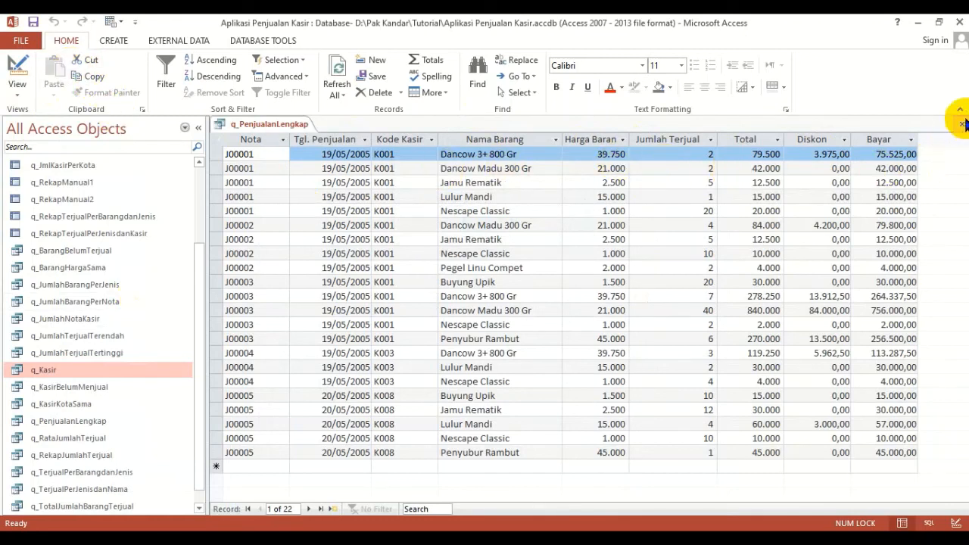
left_click(21, 64)
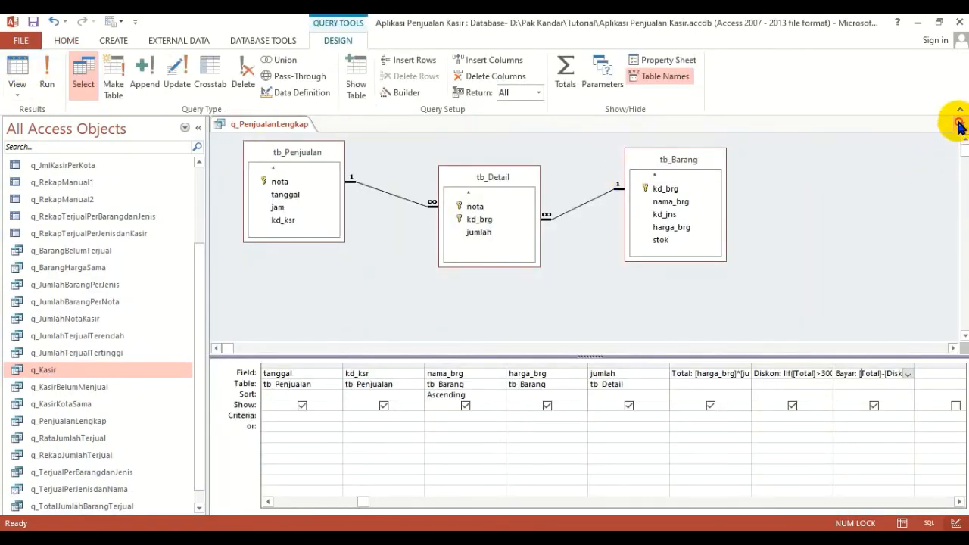
left_click(959, 123)
Look through the database's saved tables and queries, locating q_Kasir and q_PenjualanLengkap
scroll(54, 284, "up", 3)
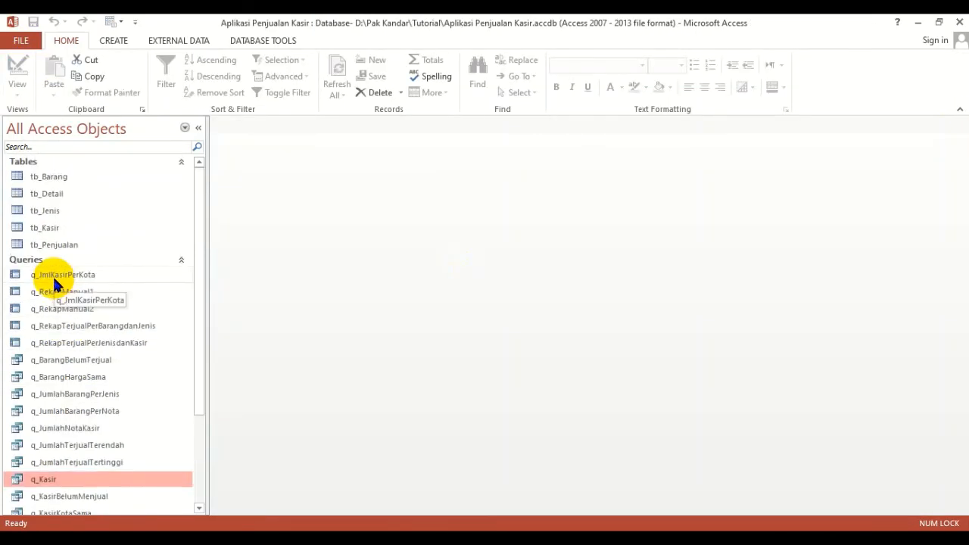
scroll(55, 284, "down", 3)
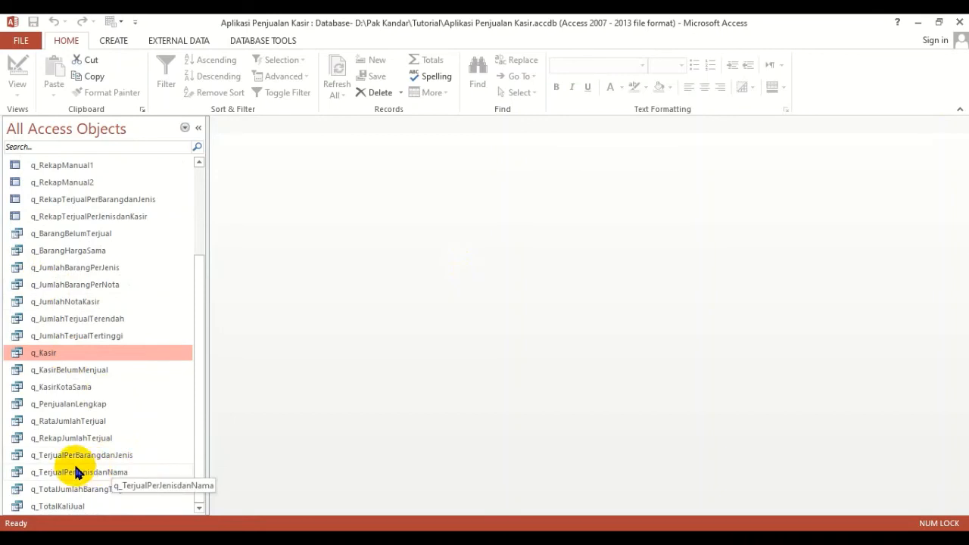
left_click(91, 406)
left_click(44, 353)
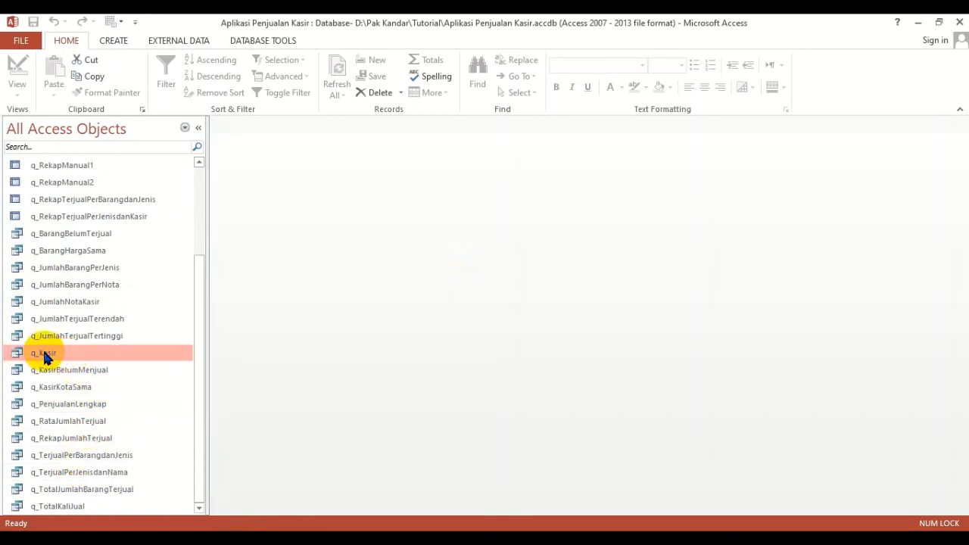
left_click(93, 405)
left_click(47, 354)
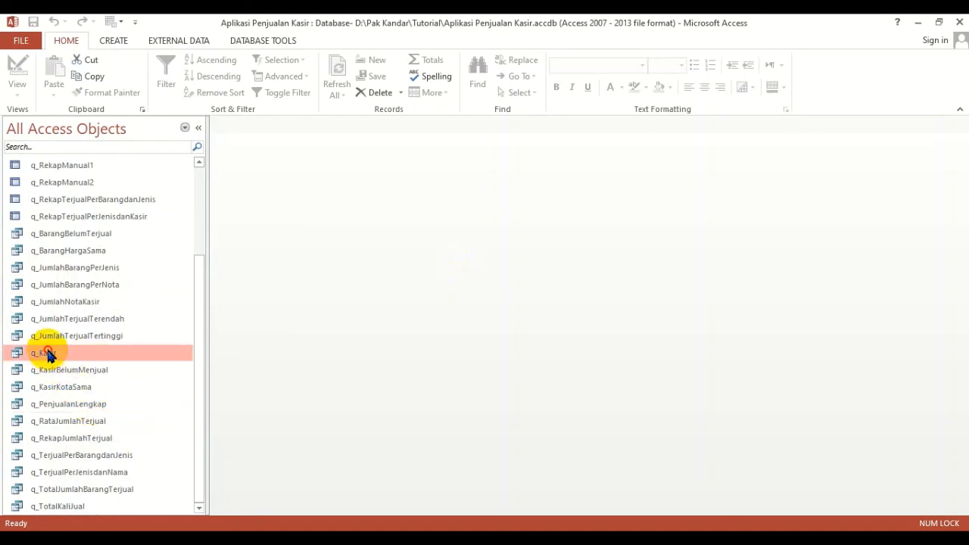
left_click(65, 404)
left_click(54, 353)
left_click(59, 403)
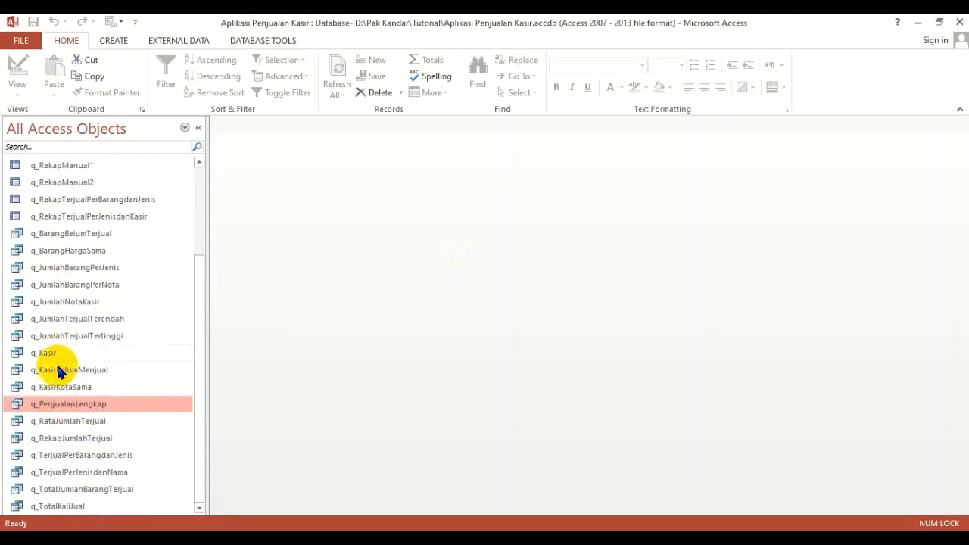
left_click(117, 40)
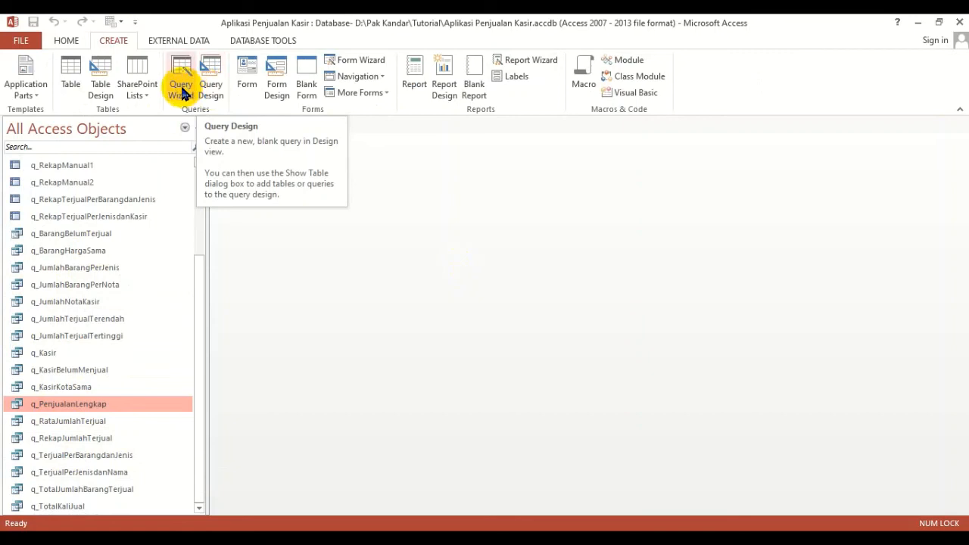
left_click(211, 89)
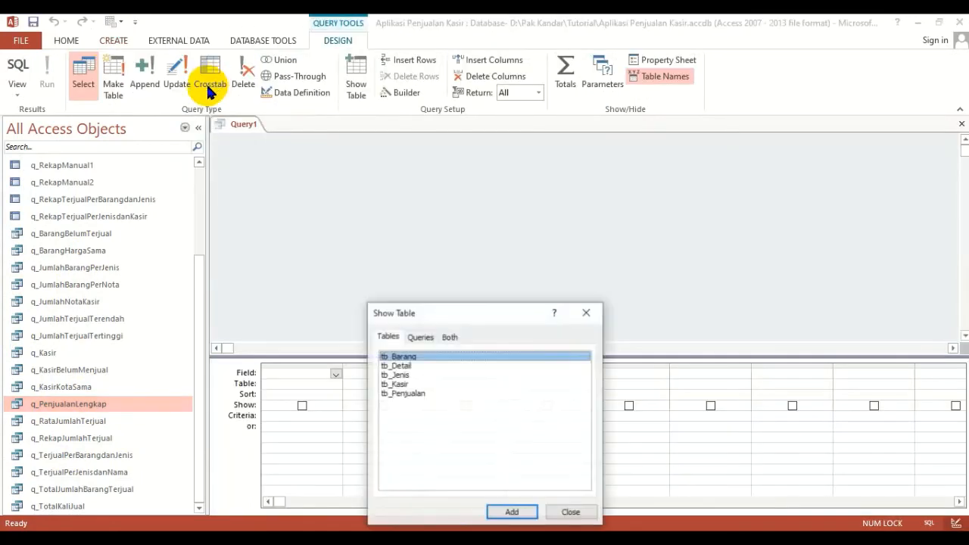
left_click(571, 512)
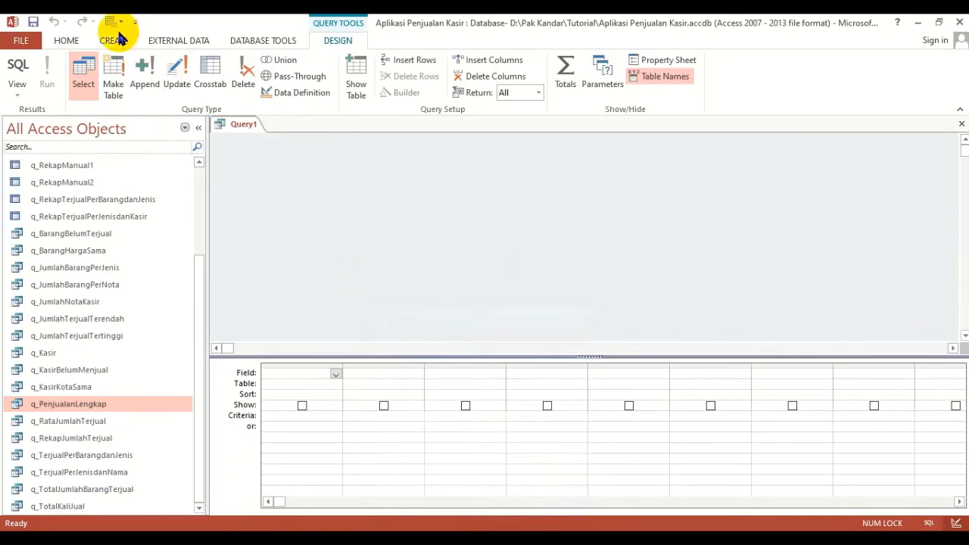
left_click(76, 39)
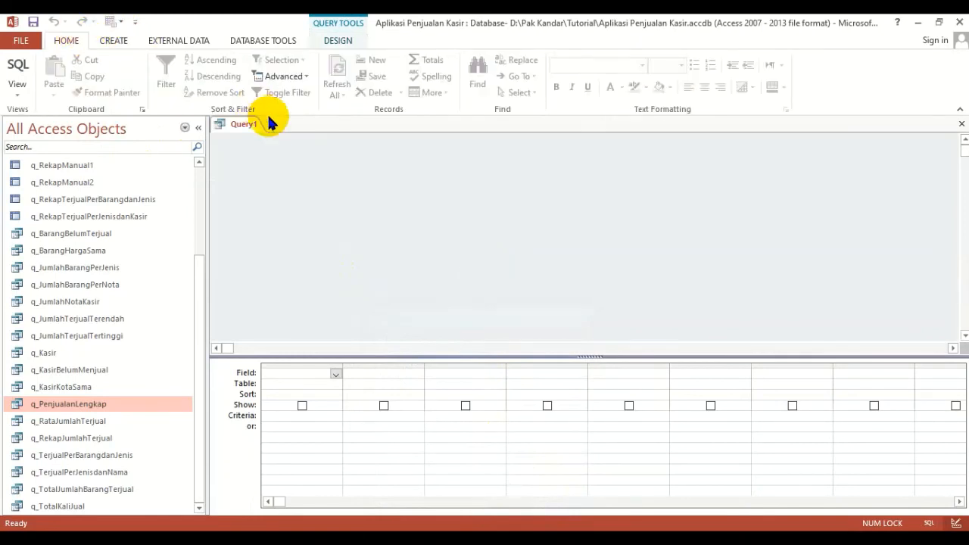
left_click(113, 40)
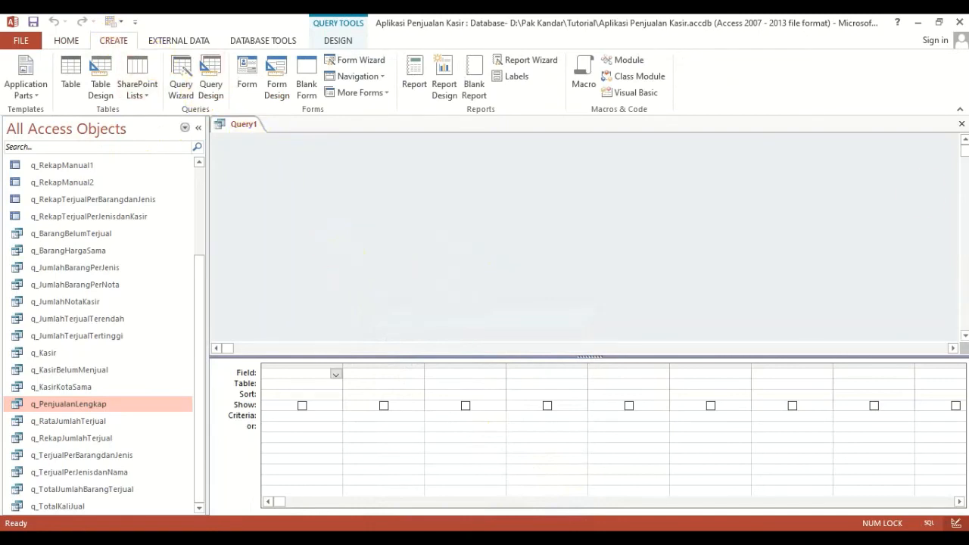
left_click(961, 124)
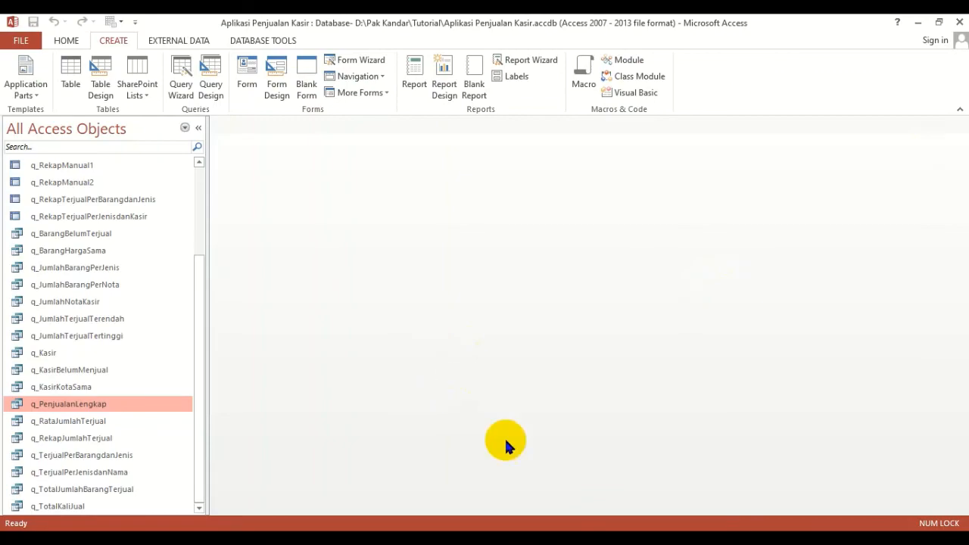